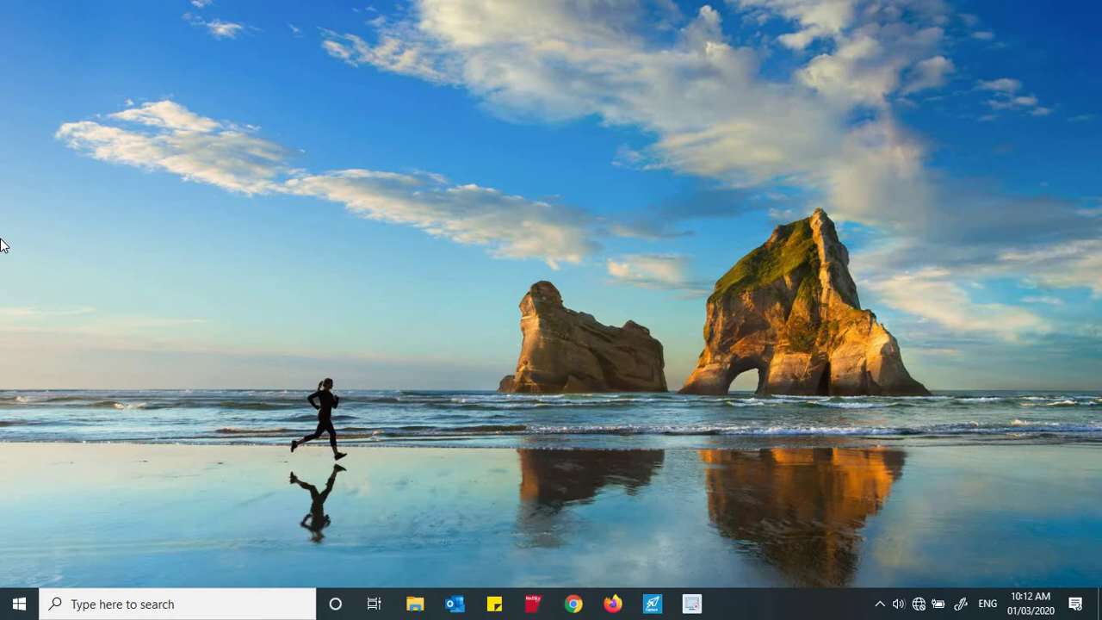
Open Local Disk (C:) in File Explorer from the Run prompt
key(super+r)
key(Return)
Open Userform.xlsm from Hide-Show Button\Original in Excel and maximize the window
click(203, 267)
double_click(203, 267)
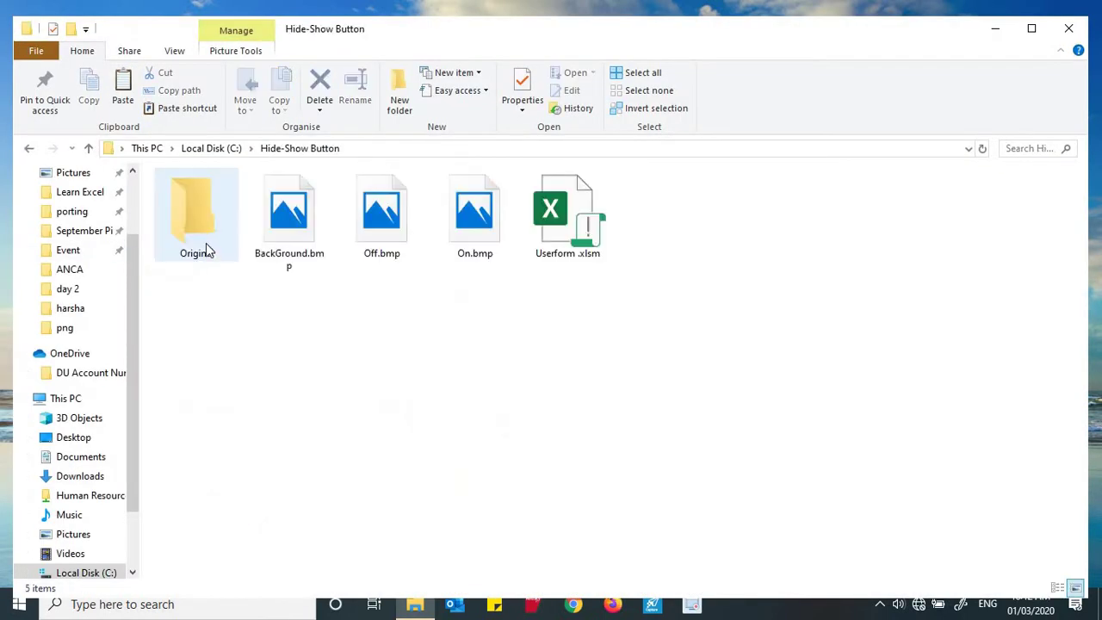
double_click(204, 227)
right_click(212, 207)
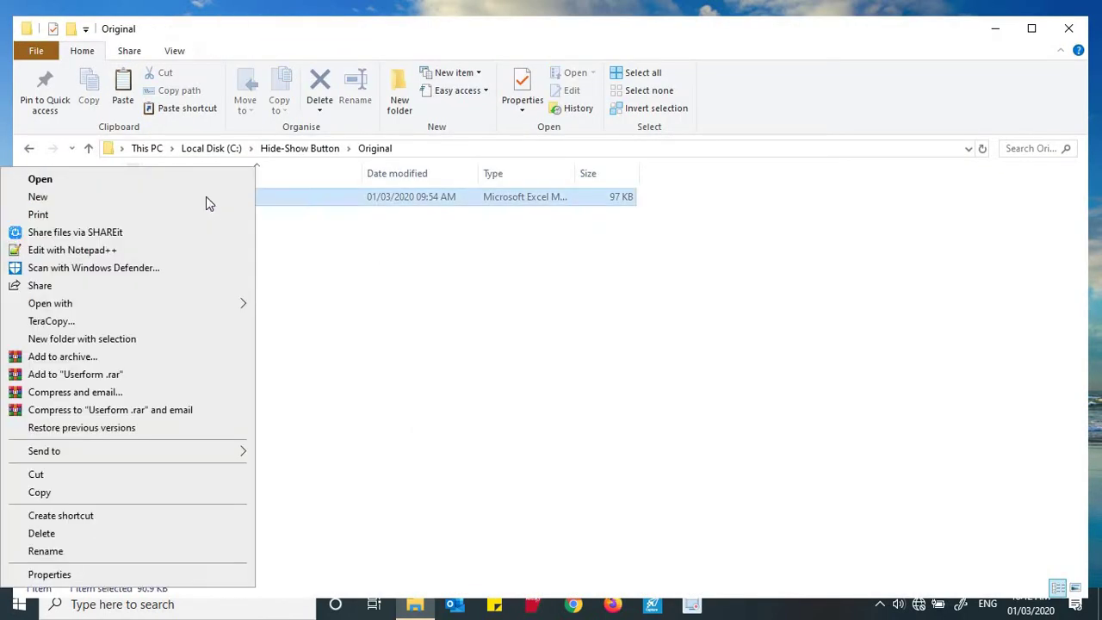
click(181, 178)
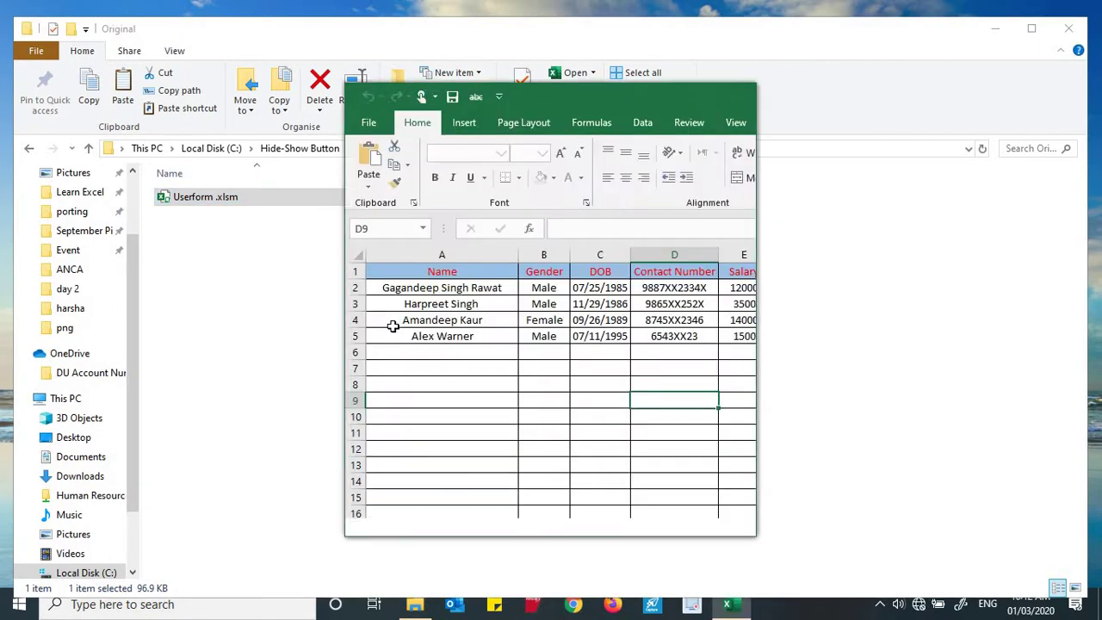
click(702, 96)
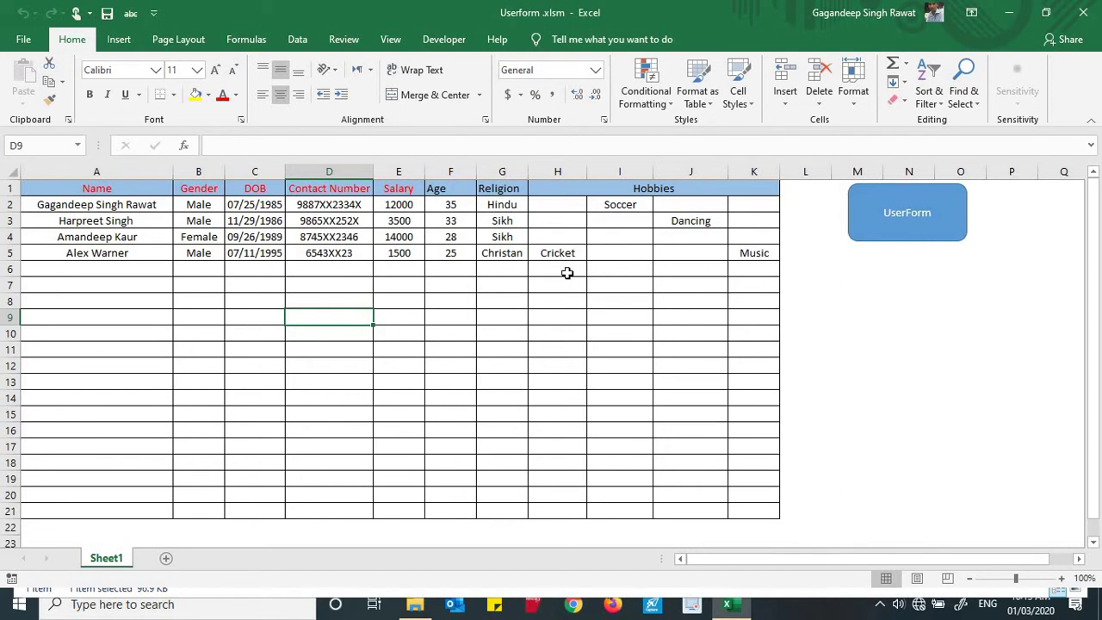
Launch the UserForm from its sheet shape and move it further right
click(926, 224)
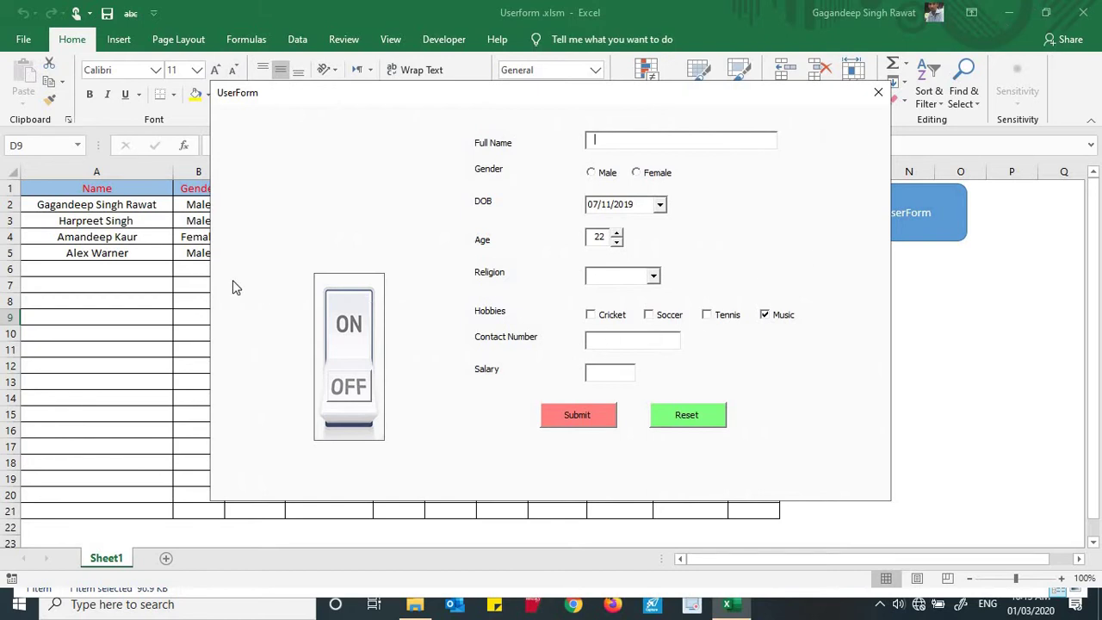
drag(597, 92, 685, 73)
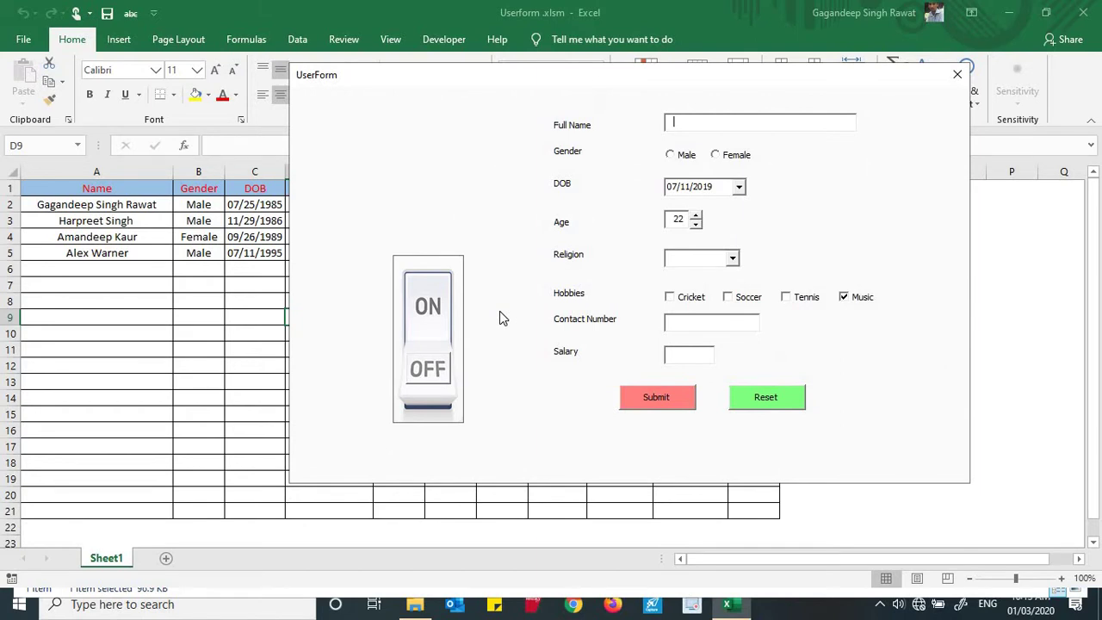
Hide Excel with the ON/OFF switch, close File Explorer, and toggle the switch repeatedly to test
click(436, 379)
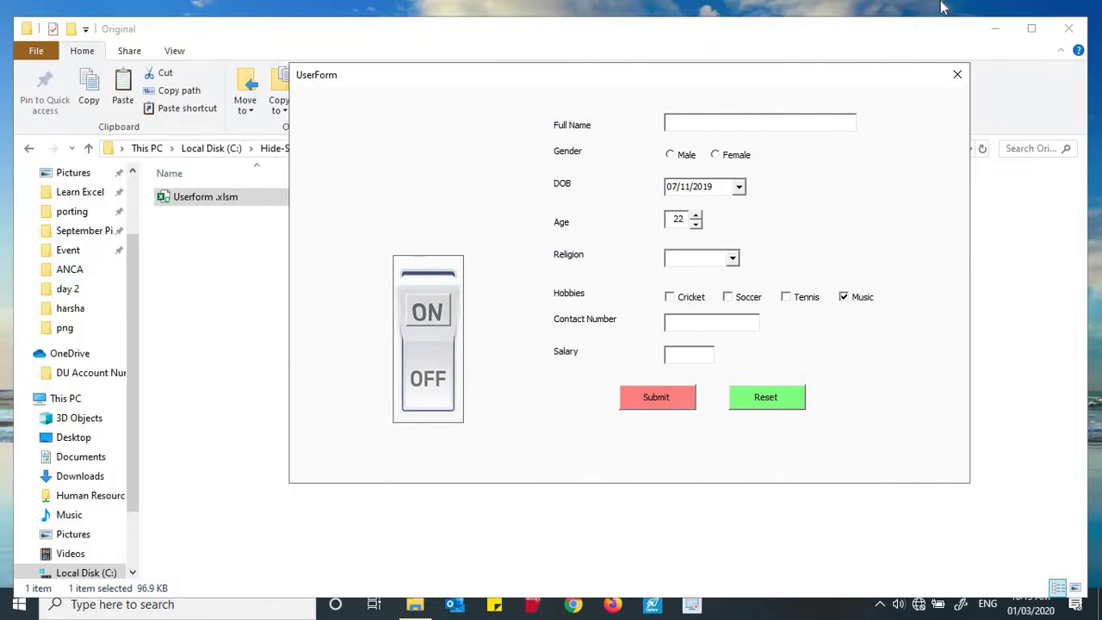
click(1071, 27)
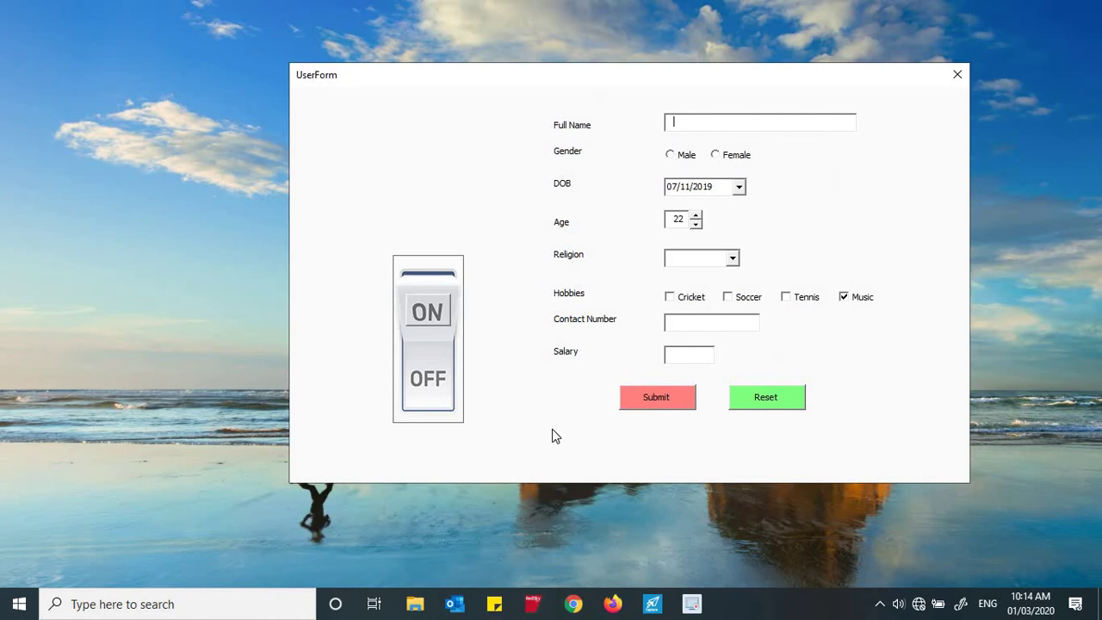
click(435, 321)
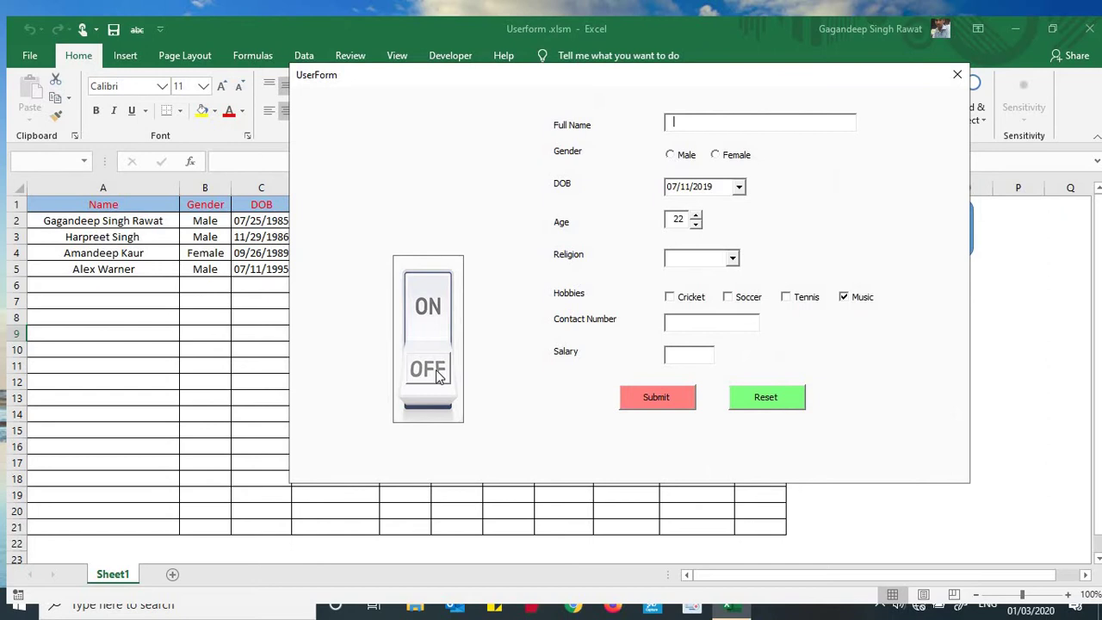
click(437, 376)
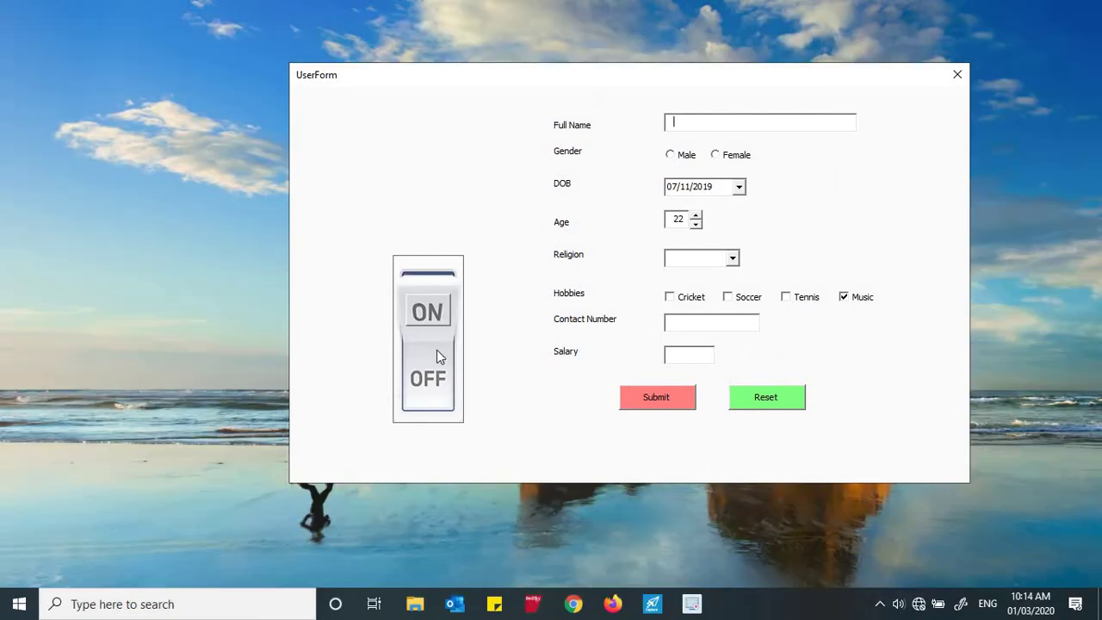
click(439, 313)
click(438, 373)
click(437, 317)
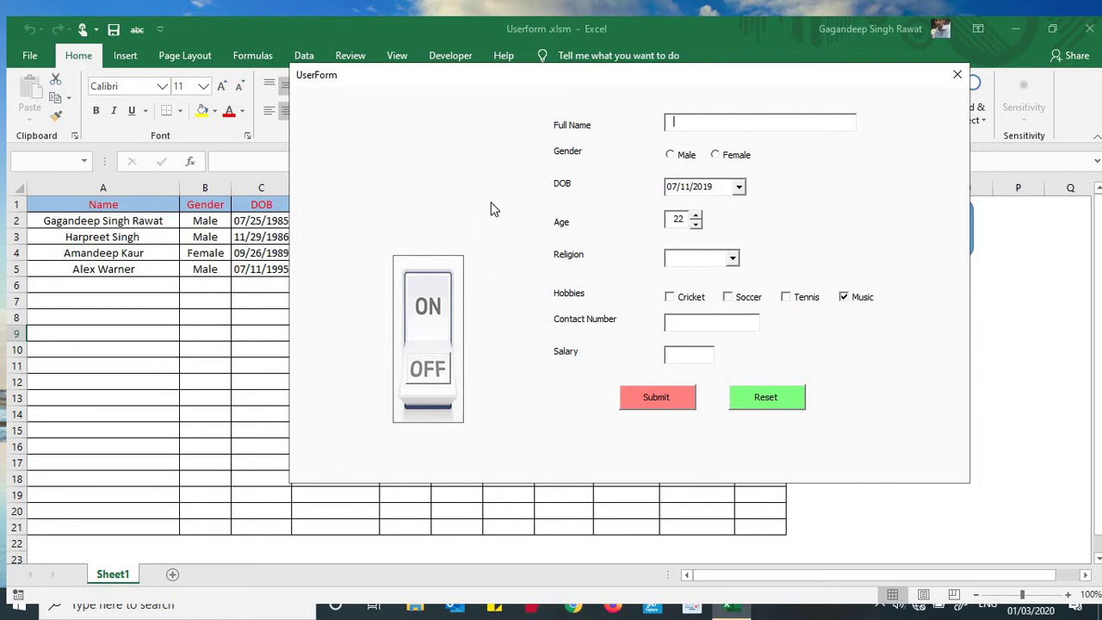
Open C:\Hide-Show Button in File Explorer via the Run prompt
key(super+r)
text(c:)
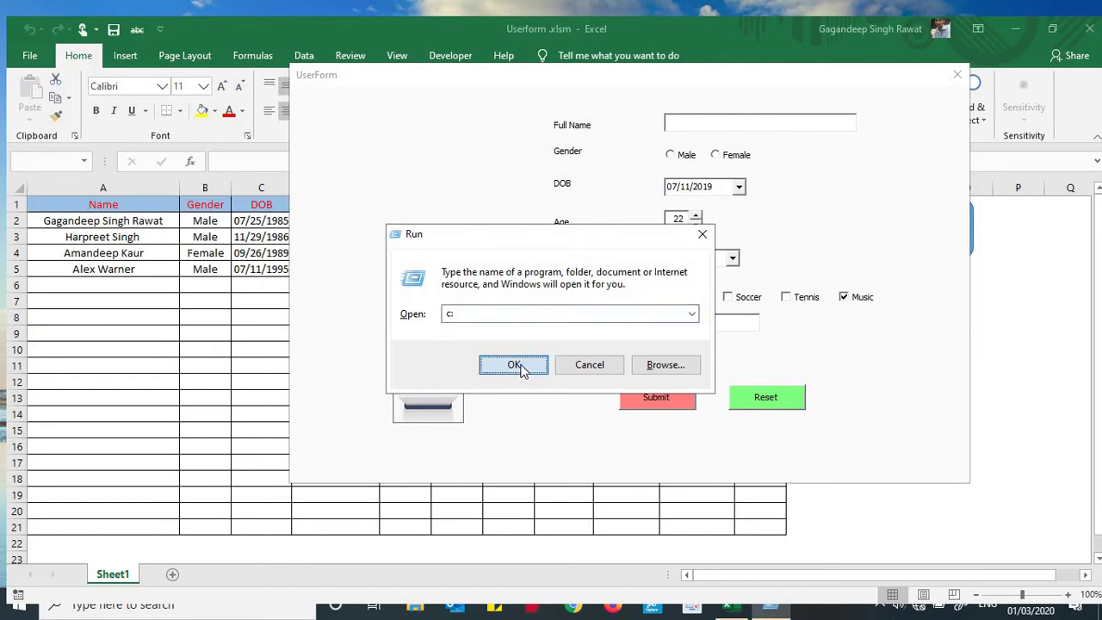
click(515, 368)
double_click(214, 267)
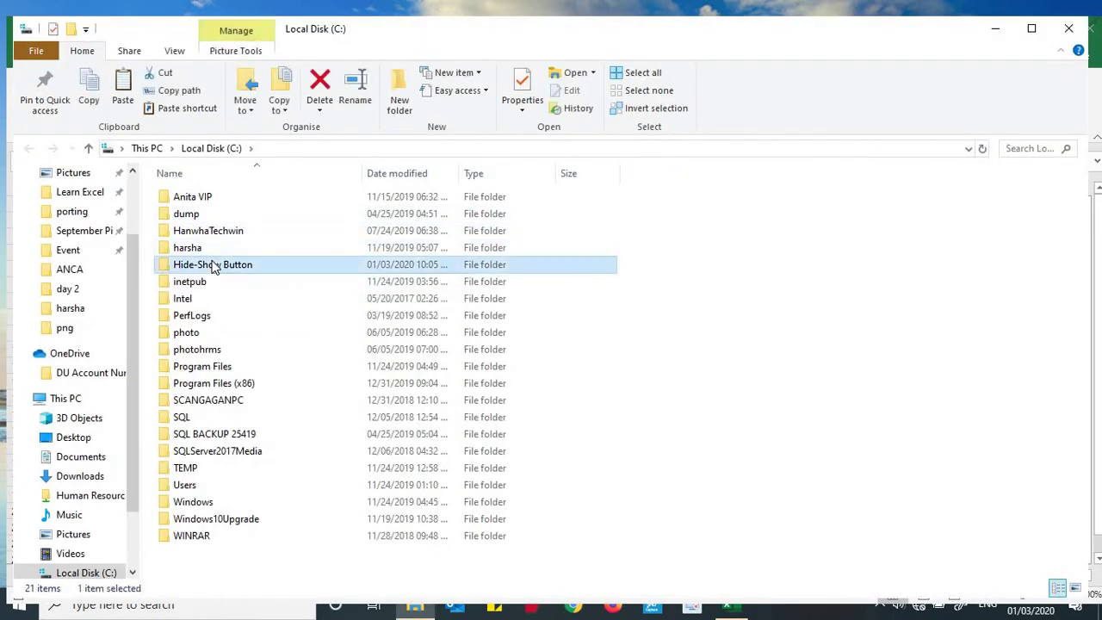
Preview the On.bmp and Off.bmp switch images in the image viewer
click(319, 249)
click(402, 228)
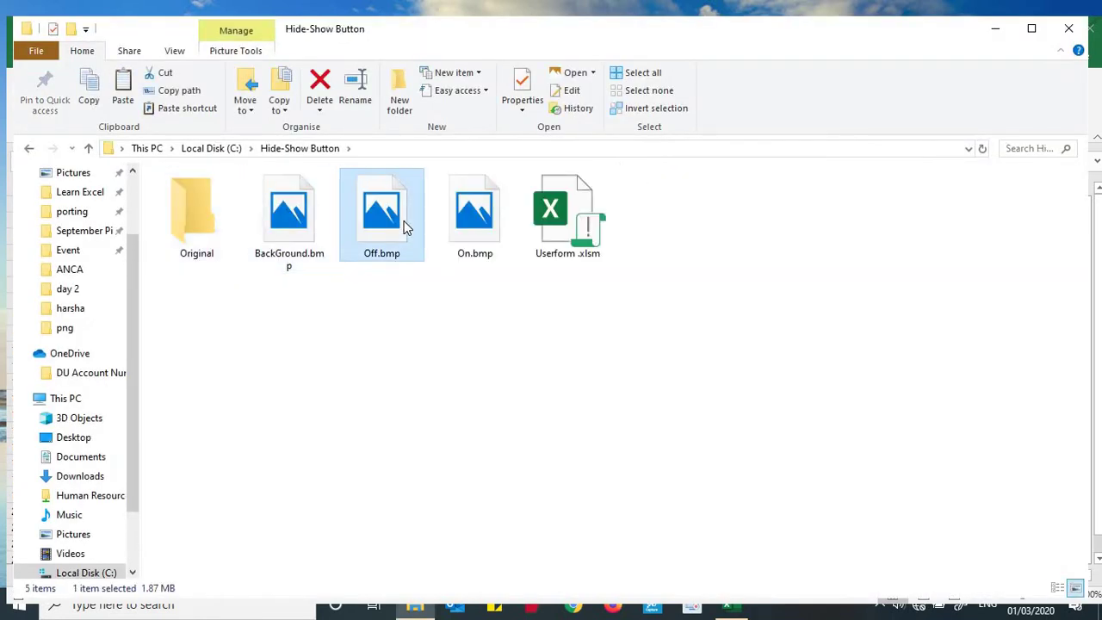
click(487, 232)
right_click(487, 233)
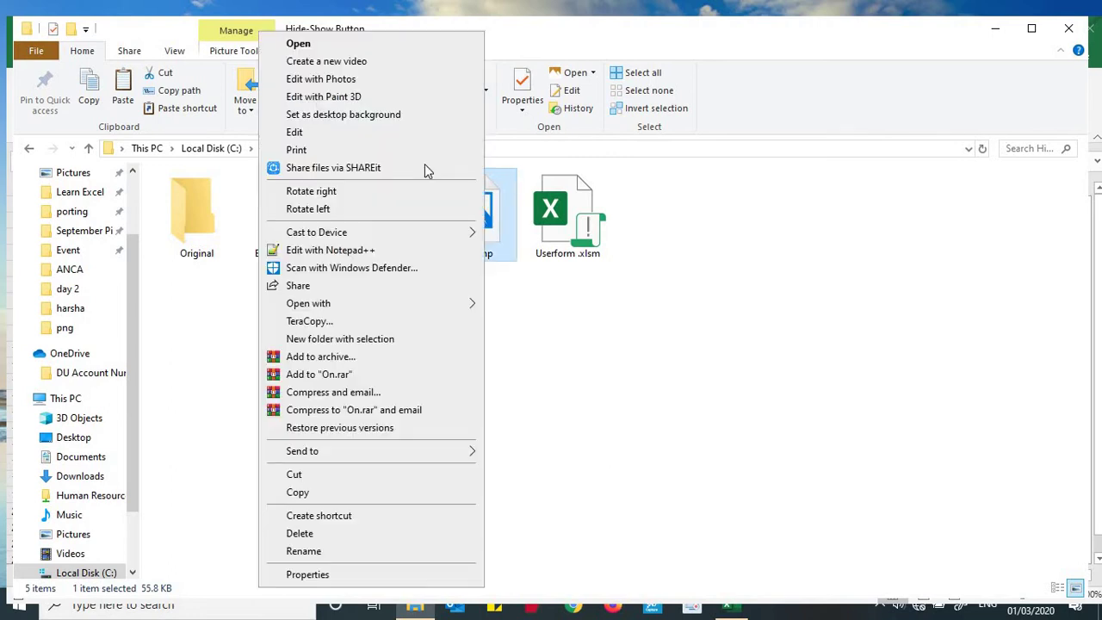
click(385, 49)
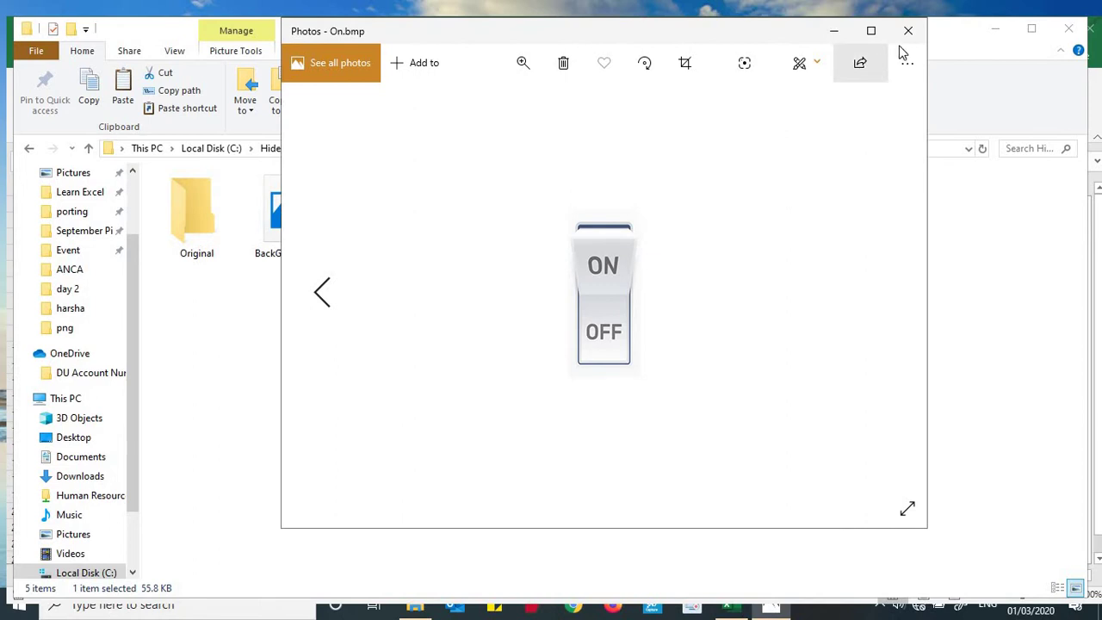
click(911, 32)
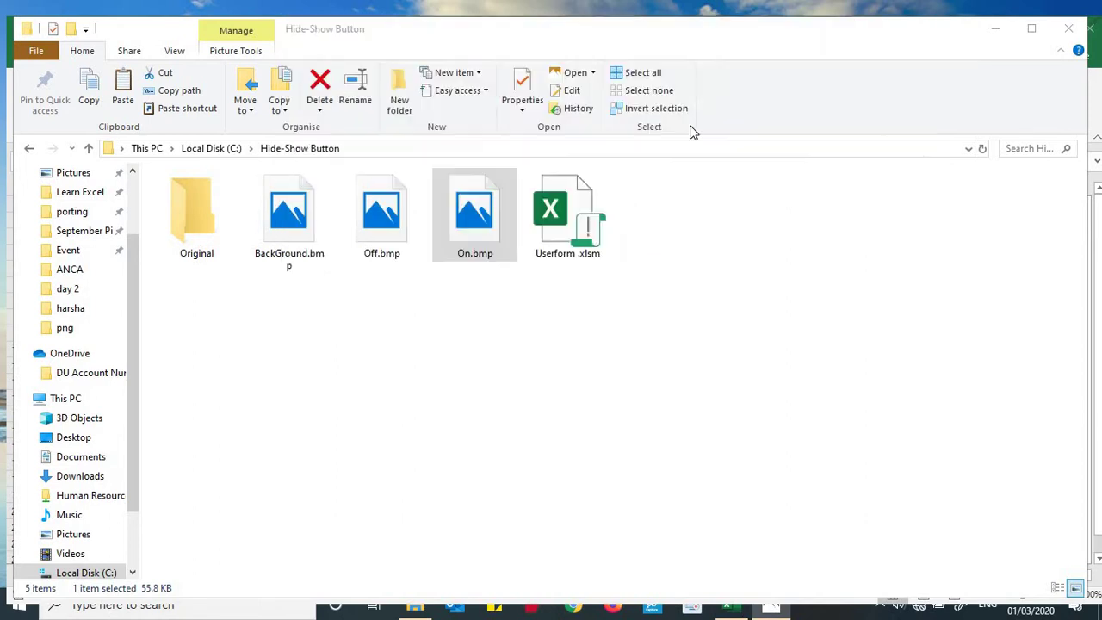
right_click(385, 210)
click(284, 44)
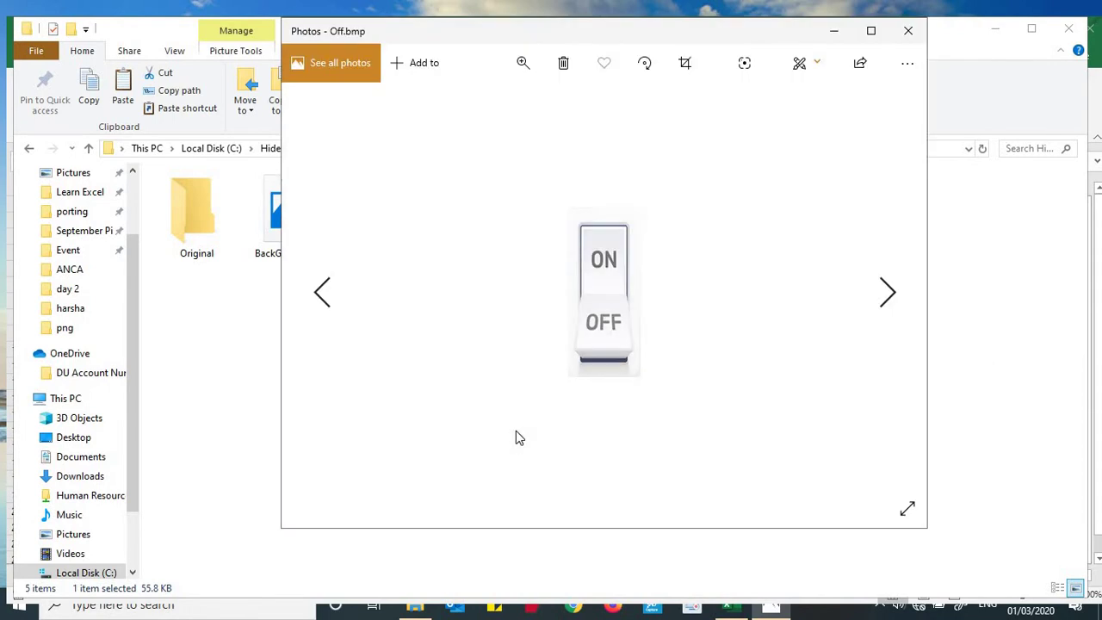
click(907, 32)
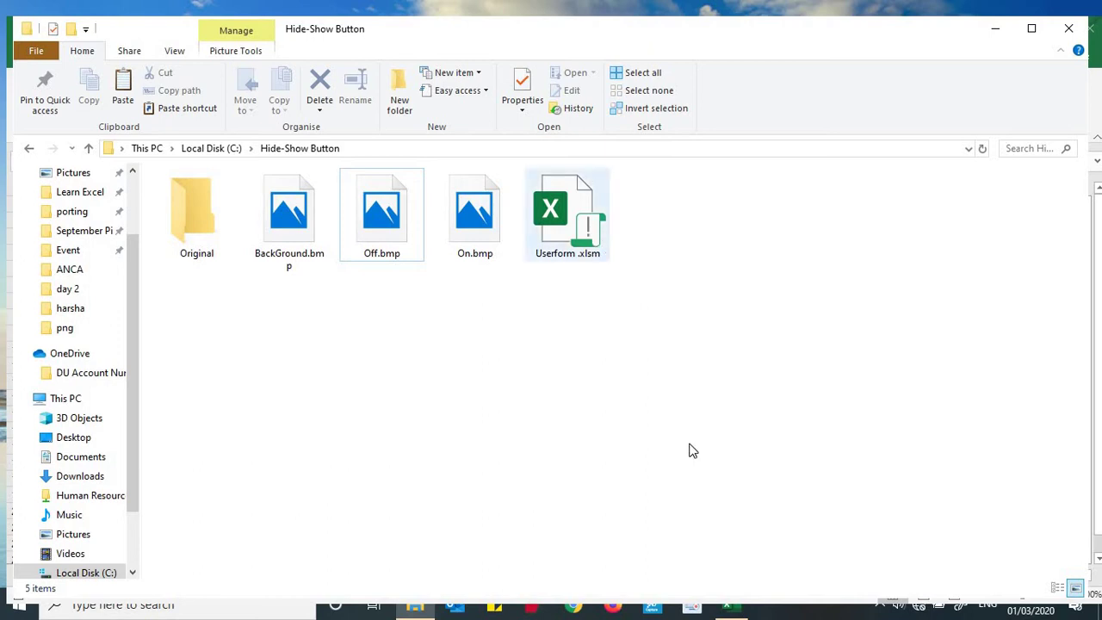
Close the UserForm and workbook, then reopen Userform.xlsm from the folder
click(728, 609)
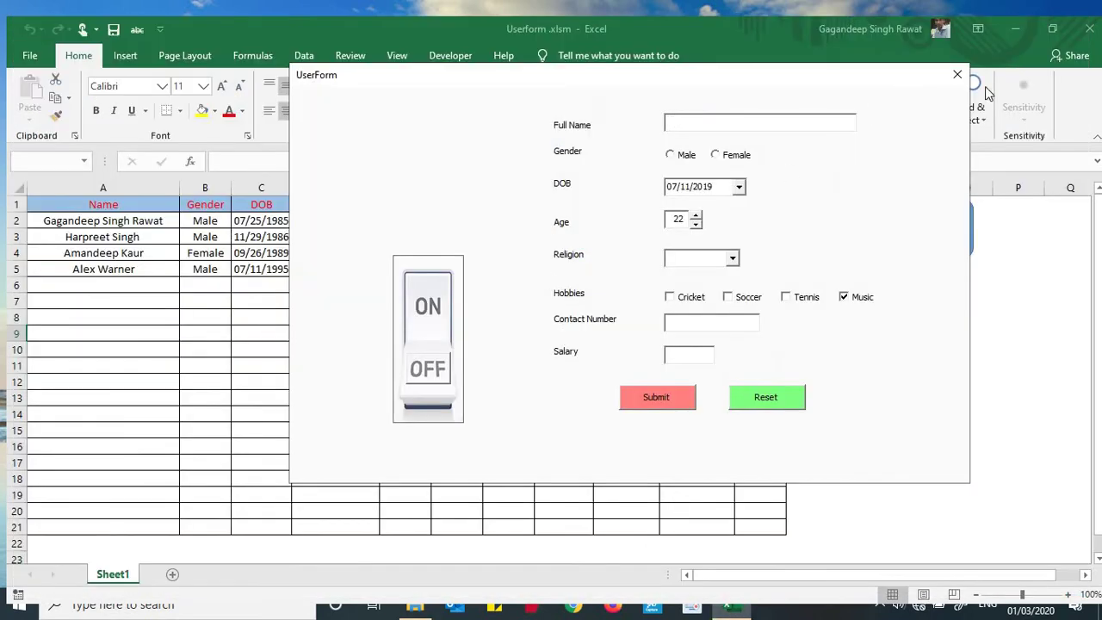
click(957, 75)
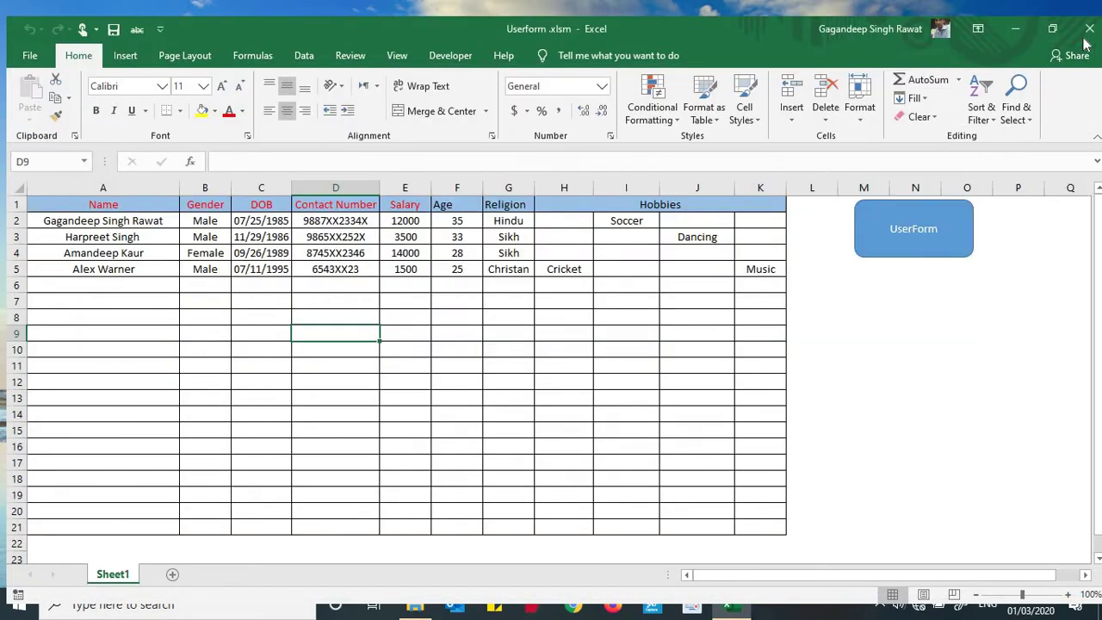
click(1089, 29)
right_click(577, 220)
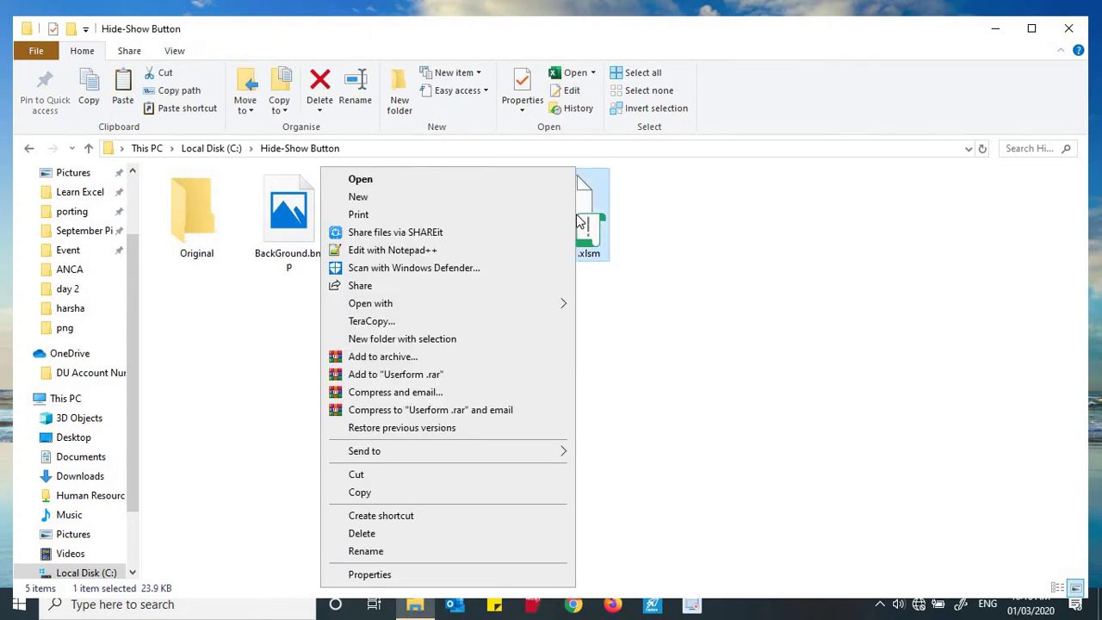
click(473, 181)
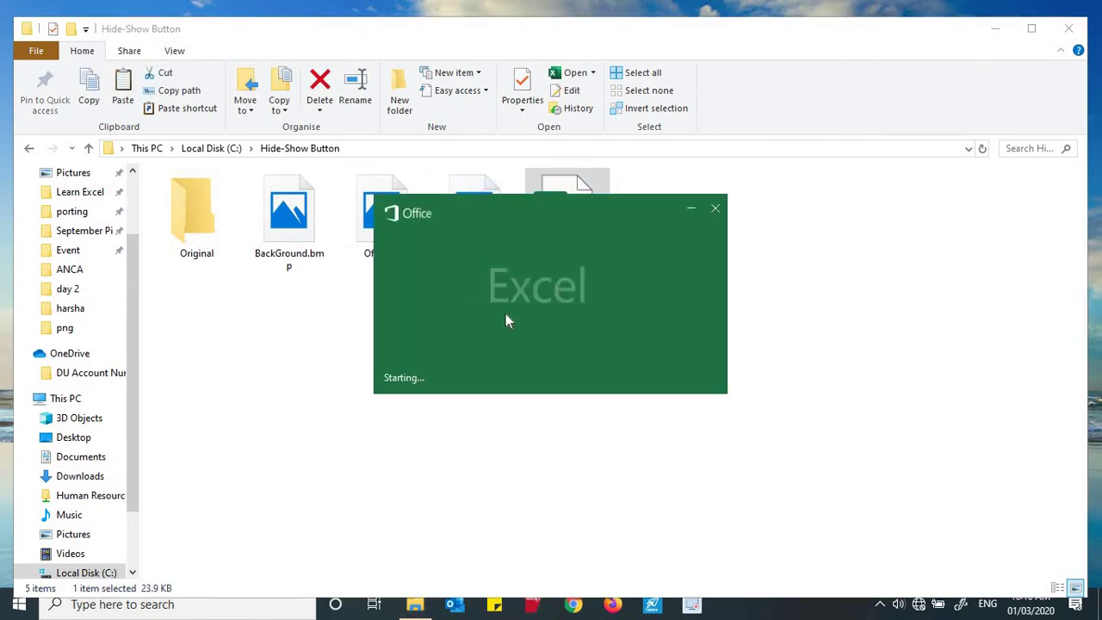
Maximize Excel, run and close the switchless UserForm, and show the Developer tab
click(700, 95)
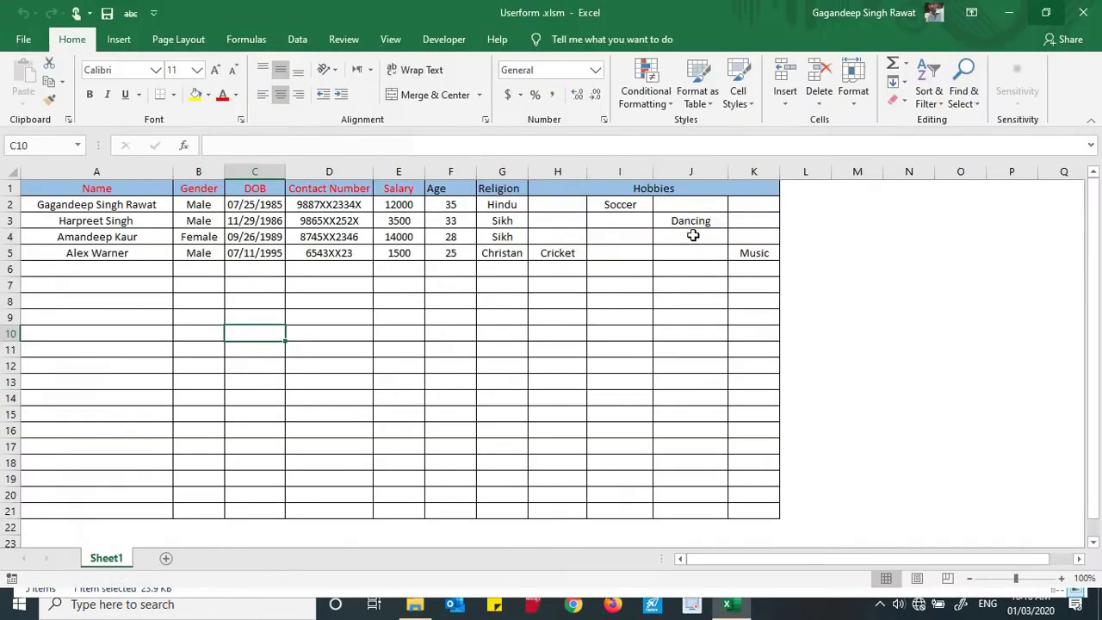
click(913, 219)
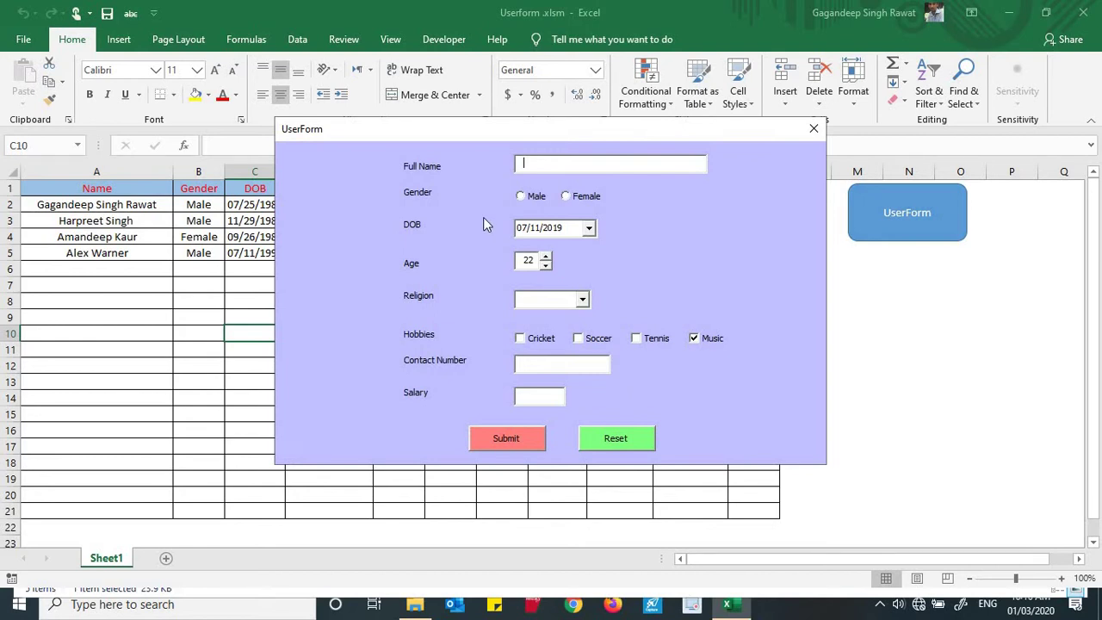
click(813, 129)
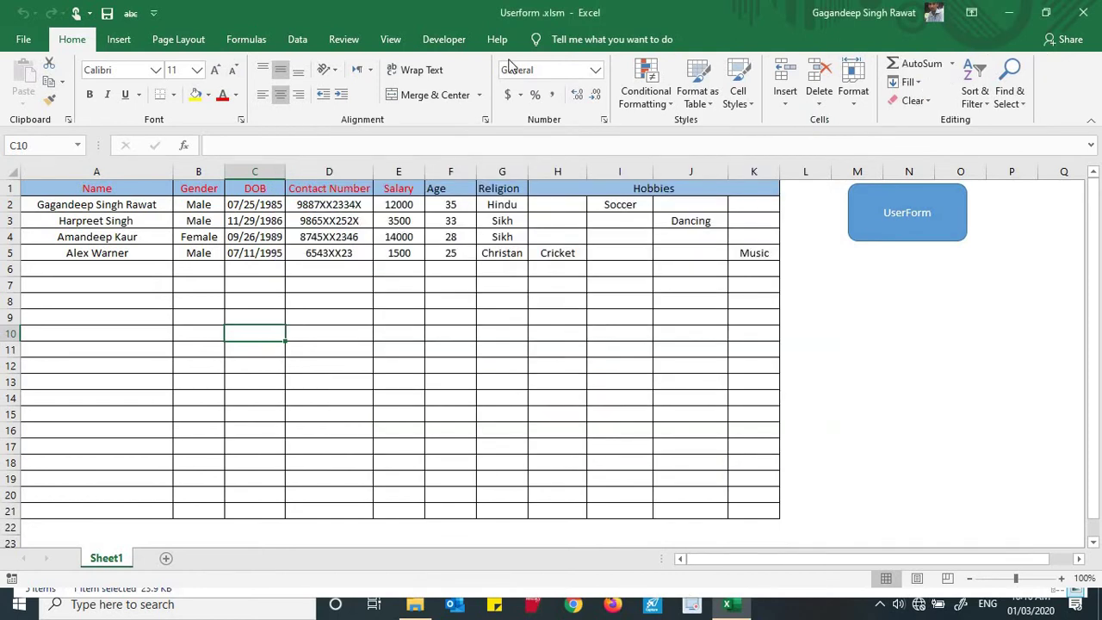
click(448, 39)
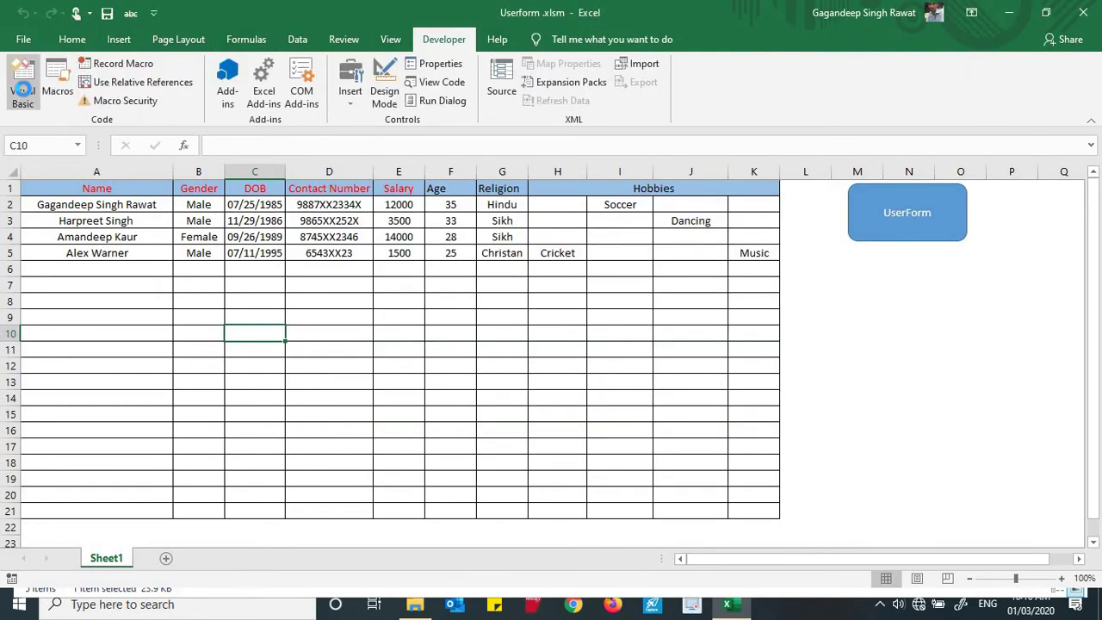
Open the VBA editor maximized and place the Toolbox beside the UserForm
click(22, 90)
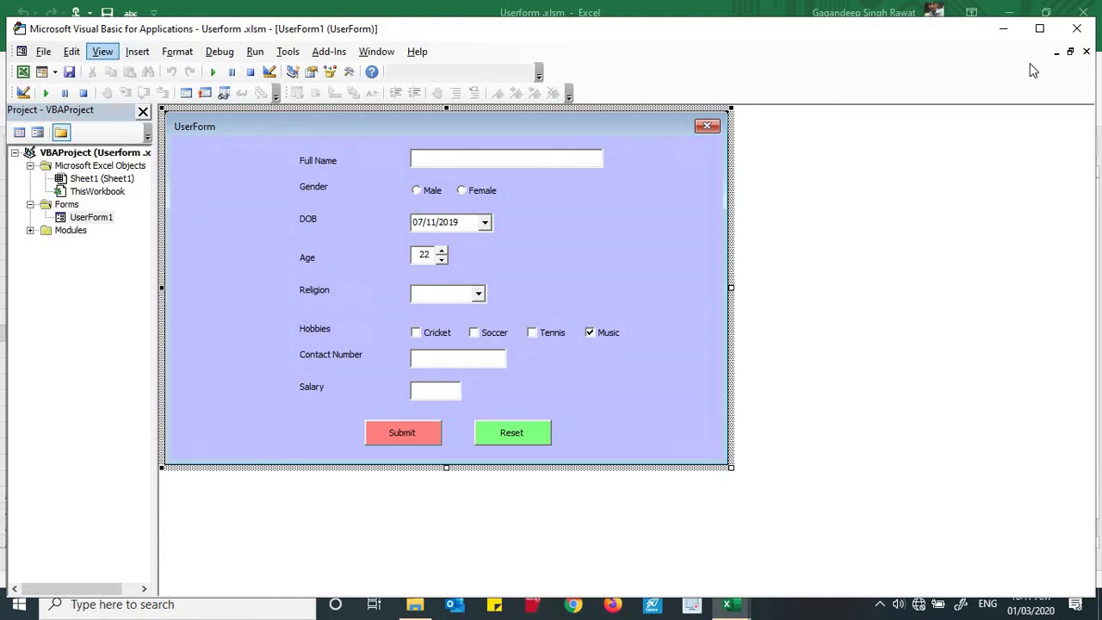
click(1040, 28)
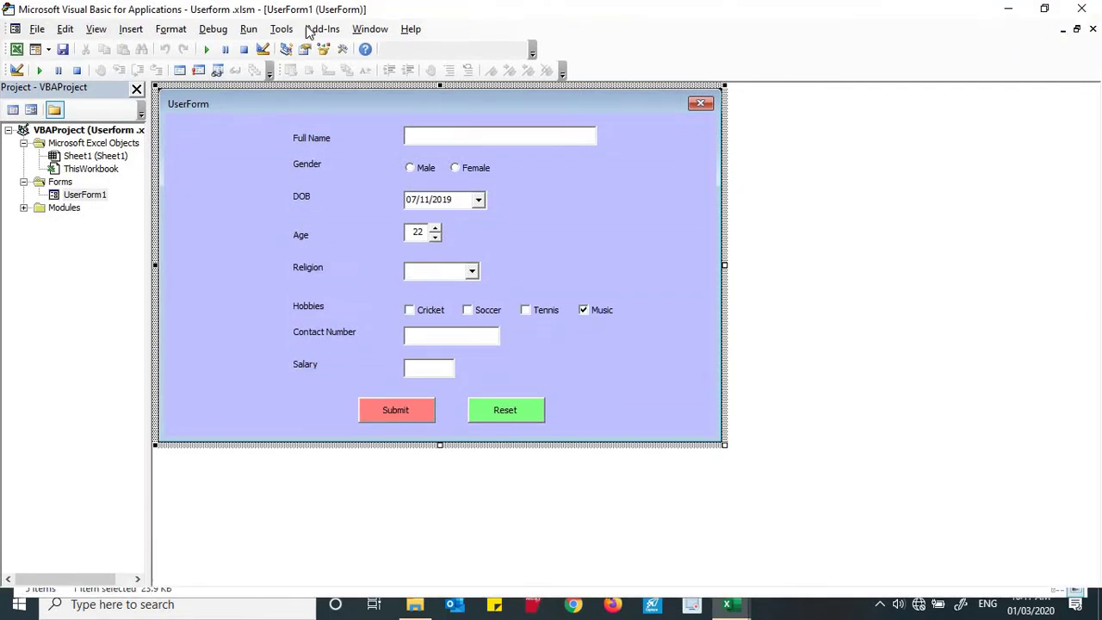
click(90, 32)
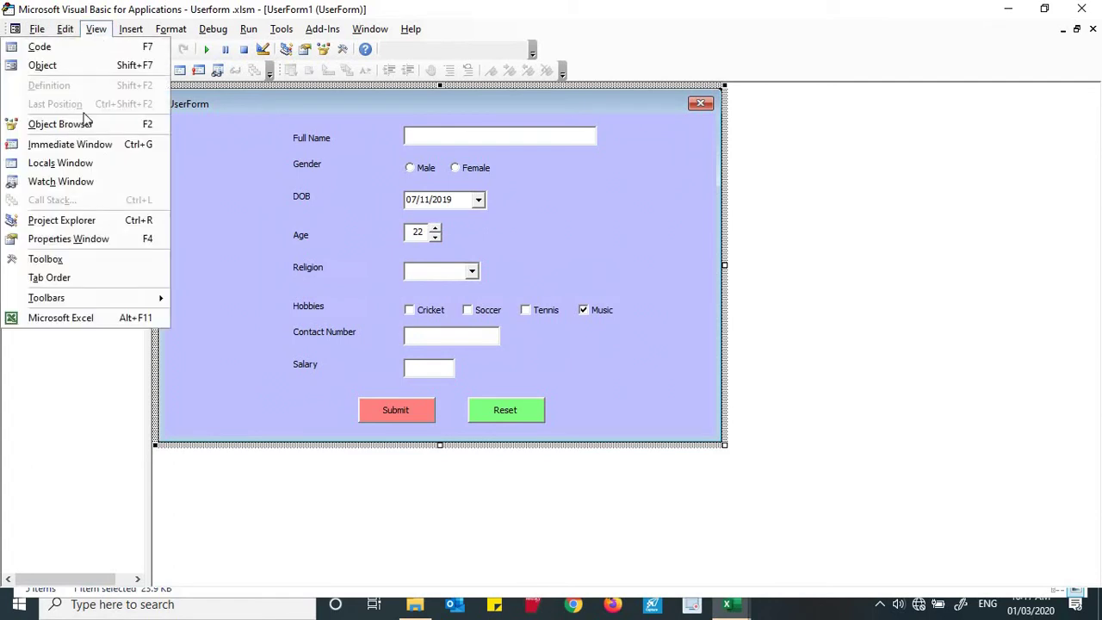
click(88, 259)
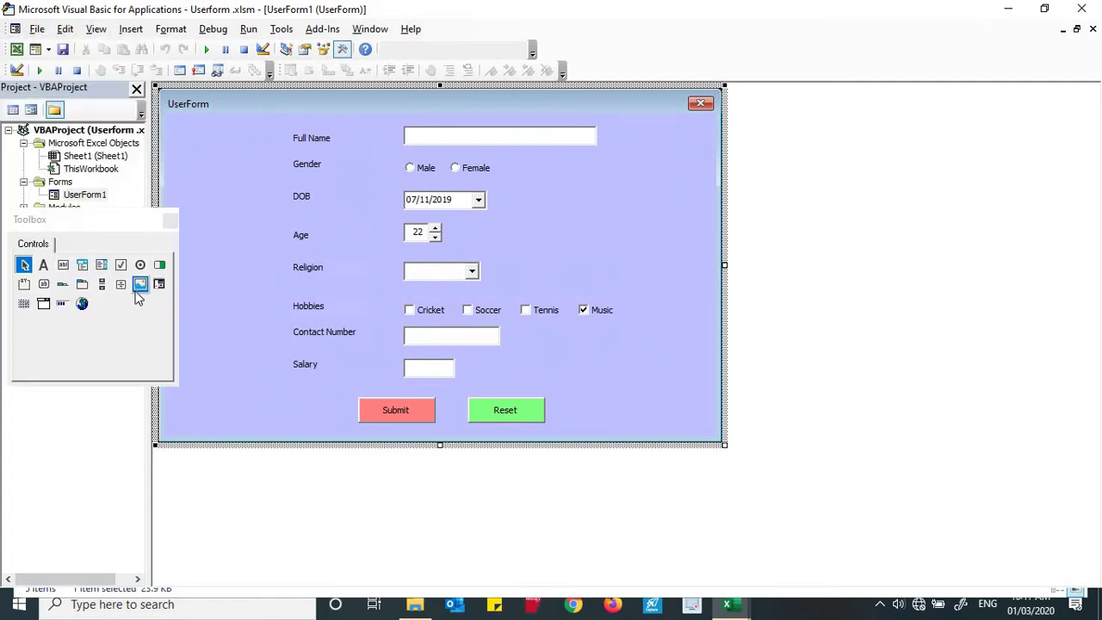
drag(127, 221, 923, 166)
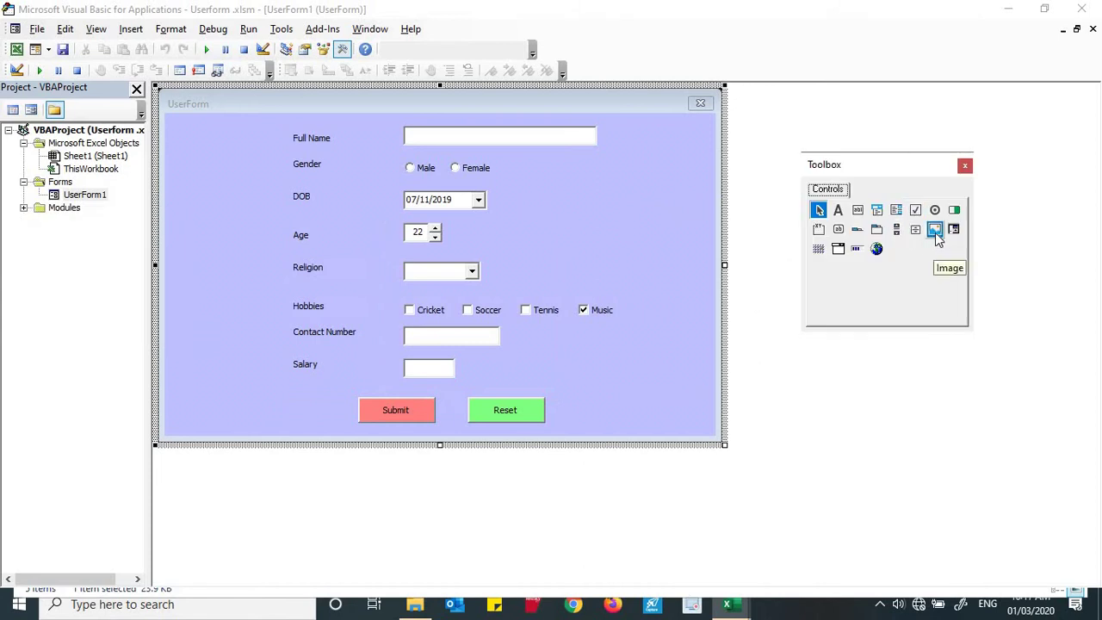
Draw two tall Image controls, one left of the fields and one at the right edge
click(935, 230)
drag(293, 196, 222, 262)
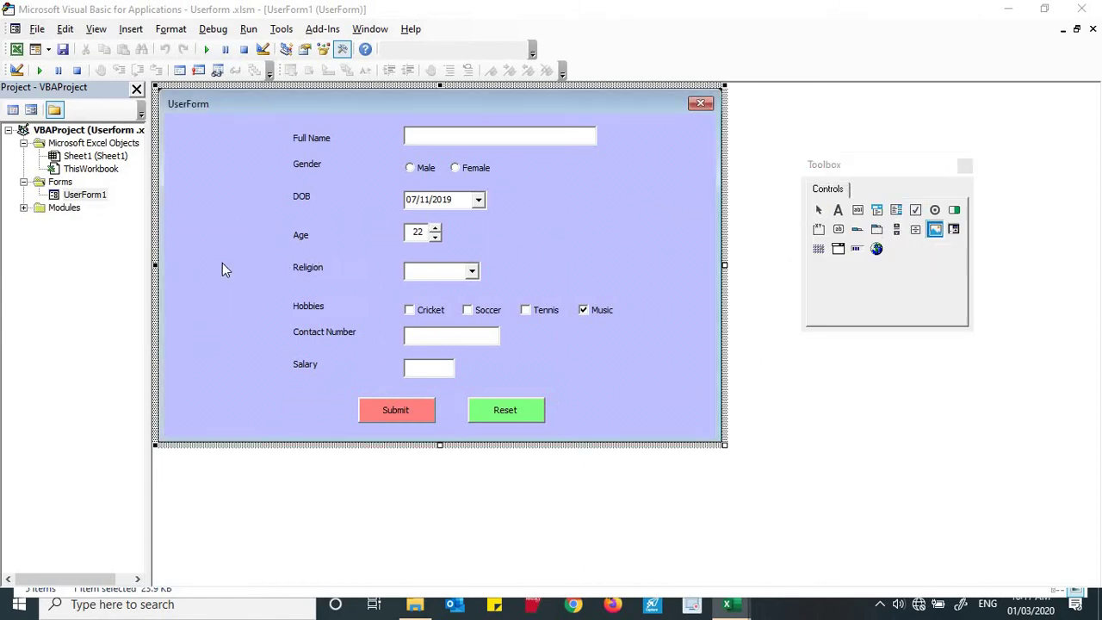
mouse_move(222, 304)
mouse_down()
mouse_move(207, 388)
mouse_move(224, 386)
mouse_up()
drag(263, 303, 246, 302)
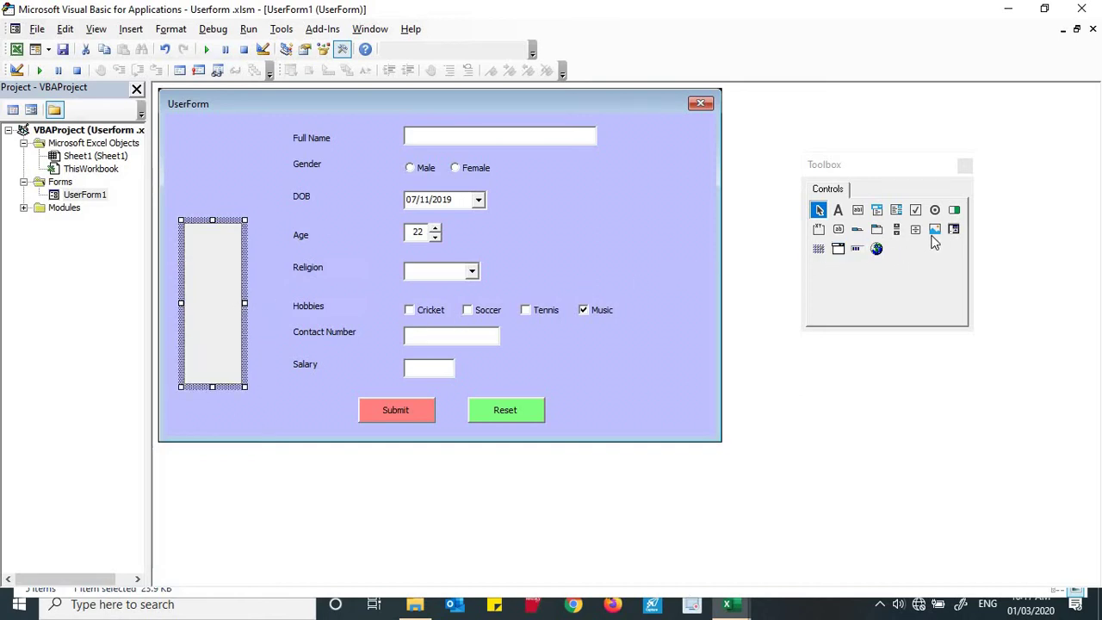
mouse_move(934, 228)
mouse_down()
mouse_move(653, 254)
mouse_move(652, 380)
mouse_up()
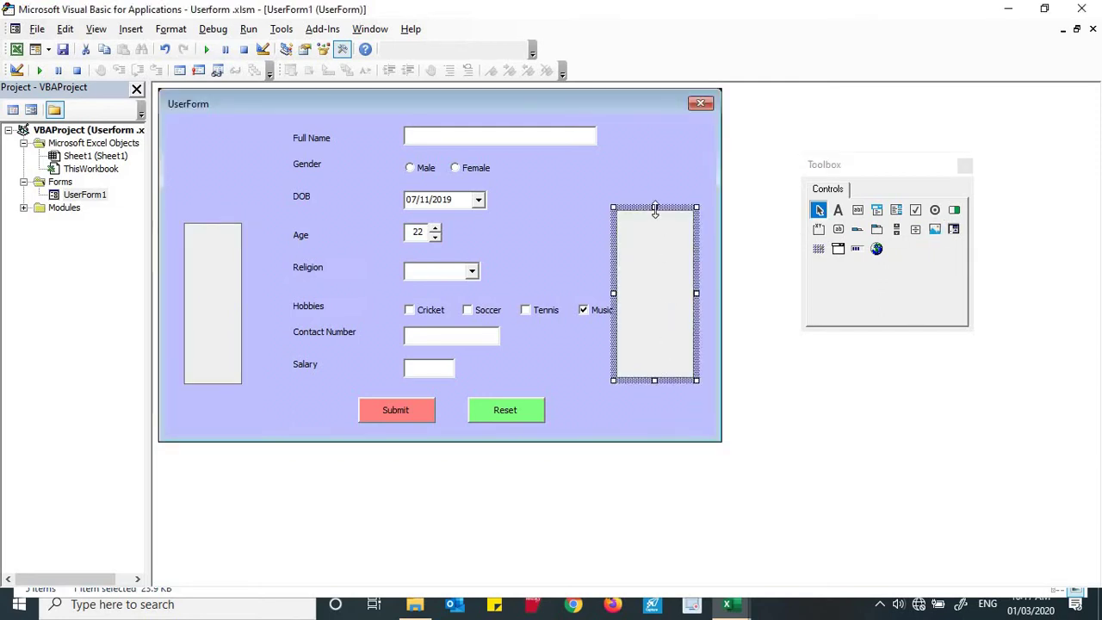
drag(655, 209, 655, 221)
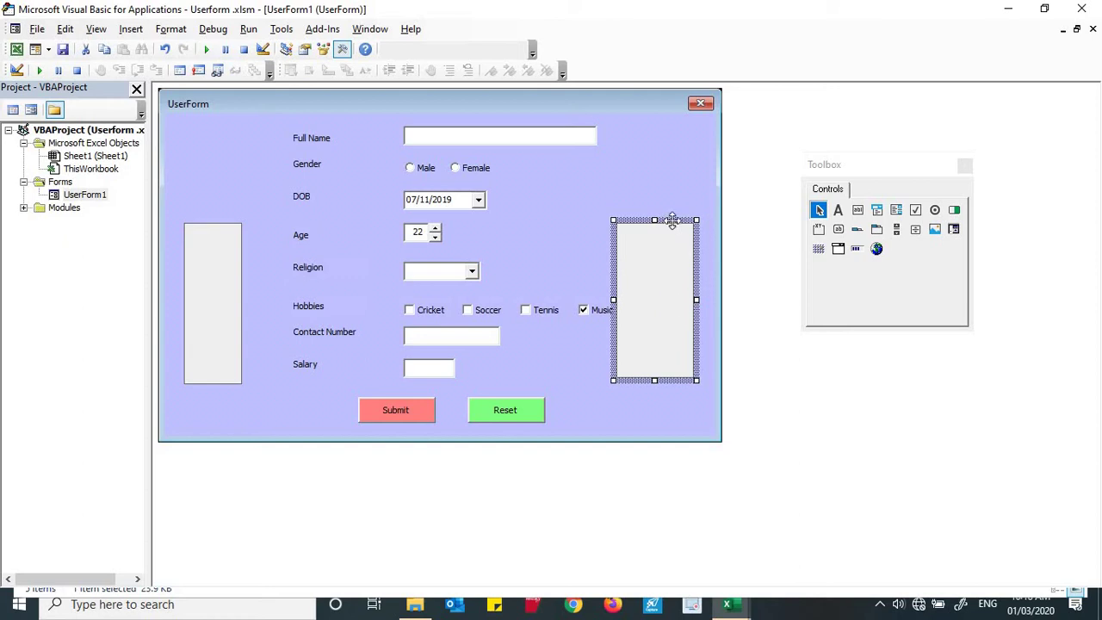
drag(668, 234, 683, 235)
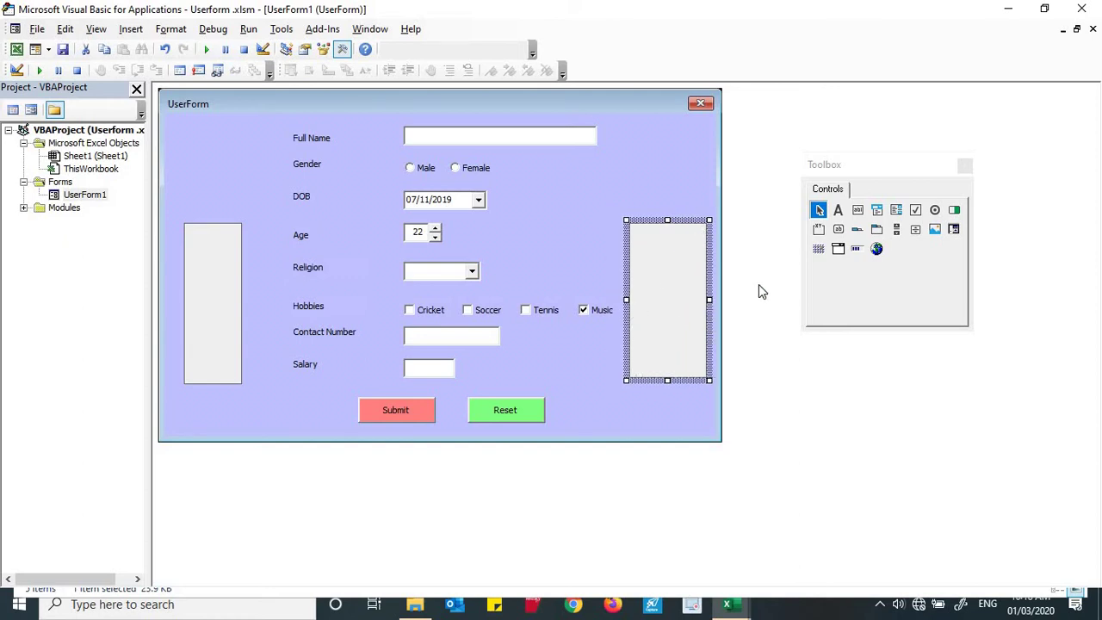
Draw a command button inside each image box, then open Image1's properties
click(838, 229)
drag(259, 248, 177, 275)
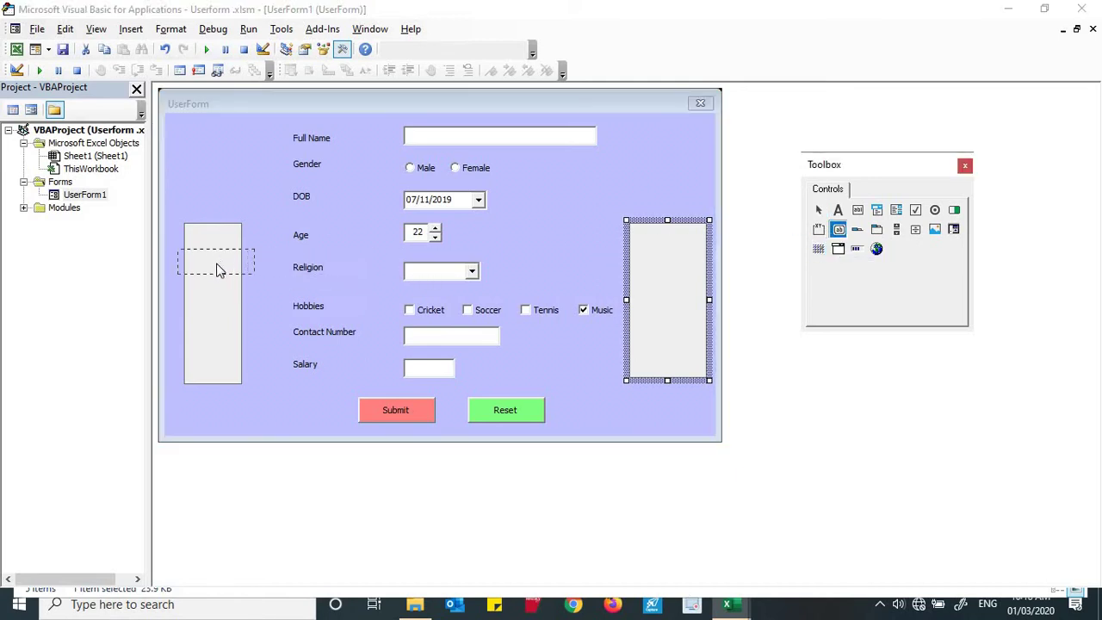
drag(256, 262, 187, 261)
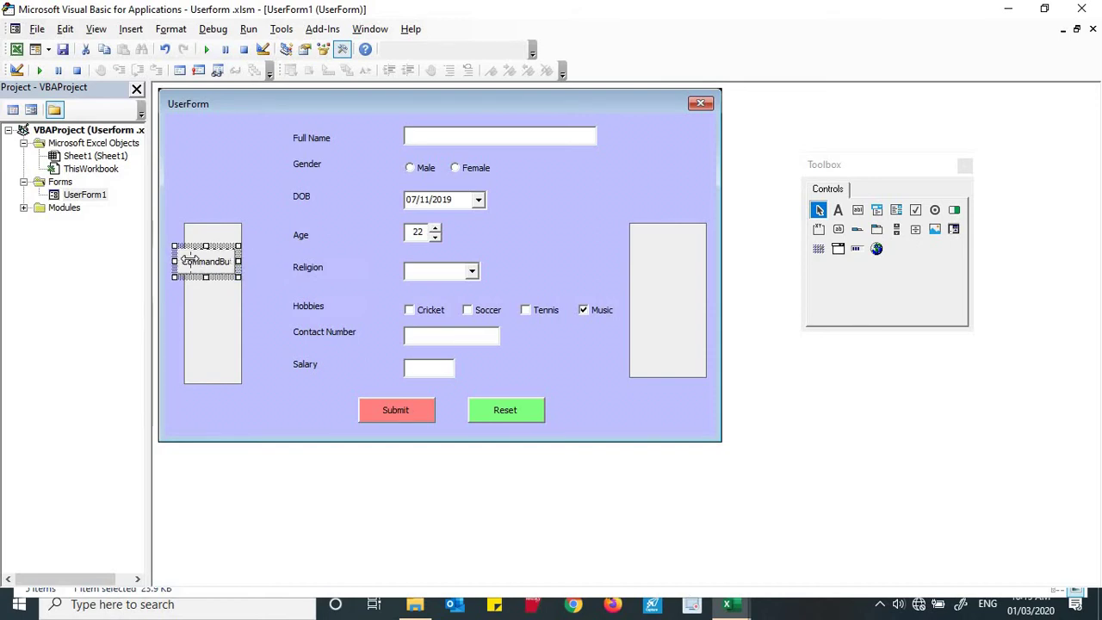
click(838, 229)
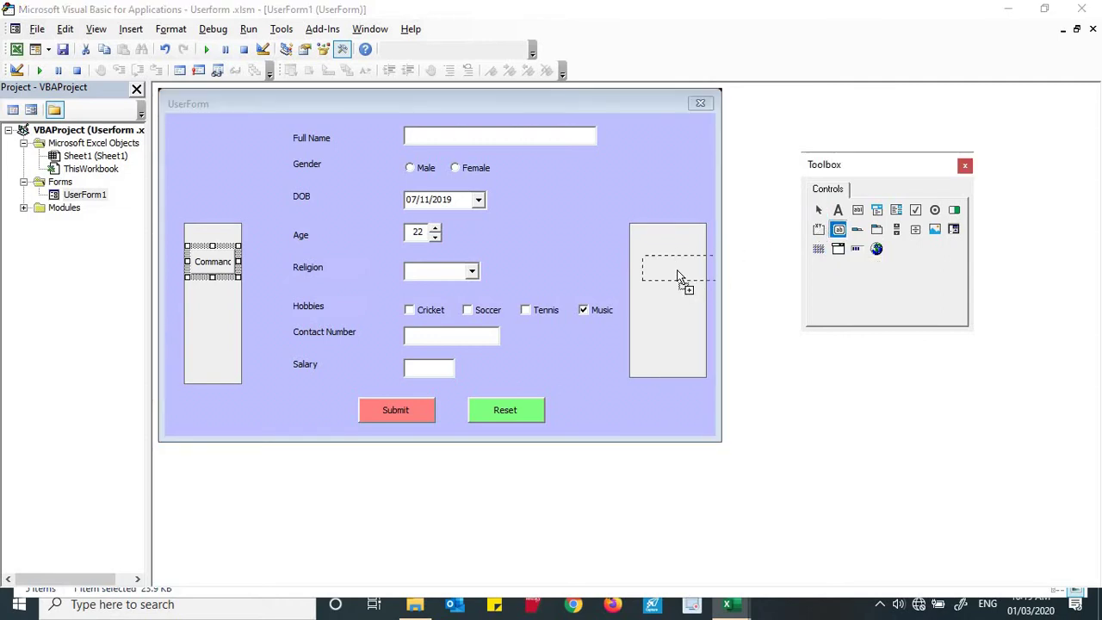
mouse_move(677, 270)
mouse_down()
mouse_move(697, 268)
mouse_move(644, 268)
mouse_up()
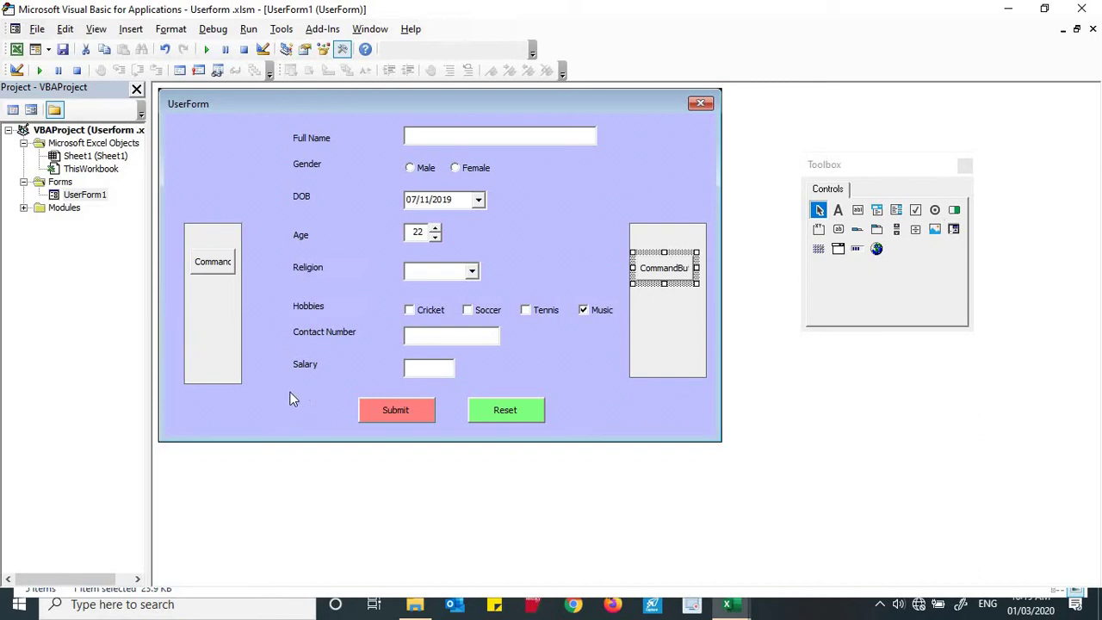
right_click(205, 350)
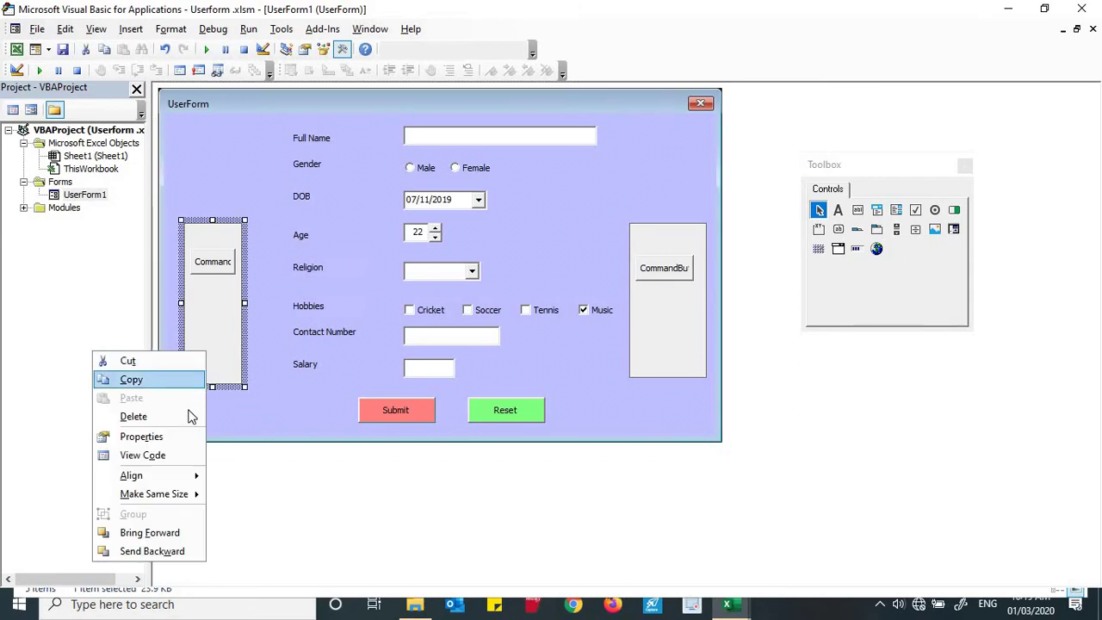
click(177, 436)
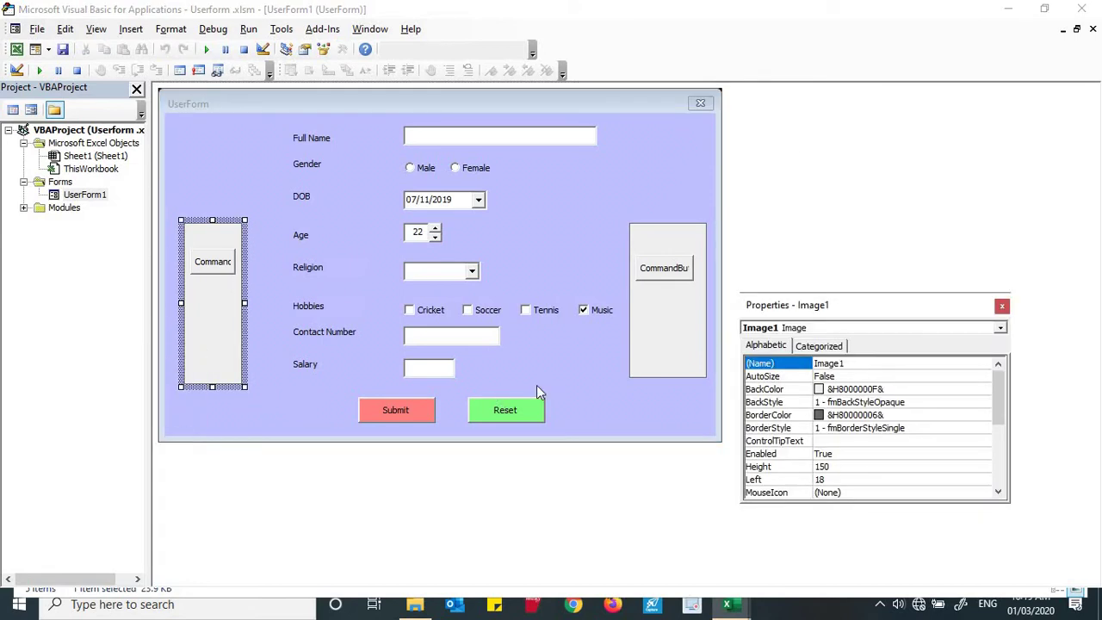
Set Image1's Picture to Off.bmp from the Categorized view, then close Properties
drag(998, 402, 996, 364)
click(824, 347)
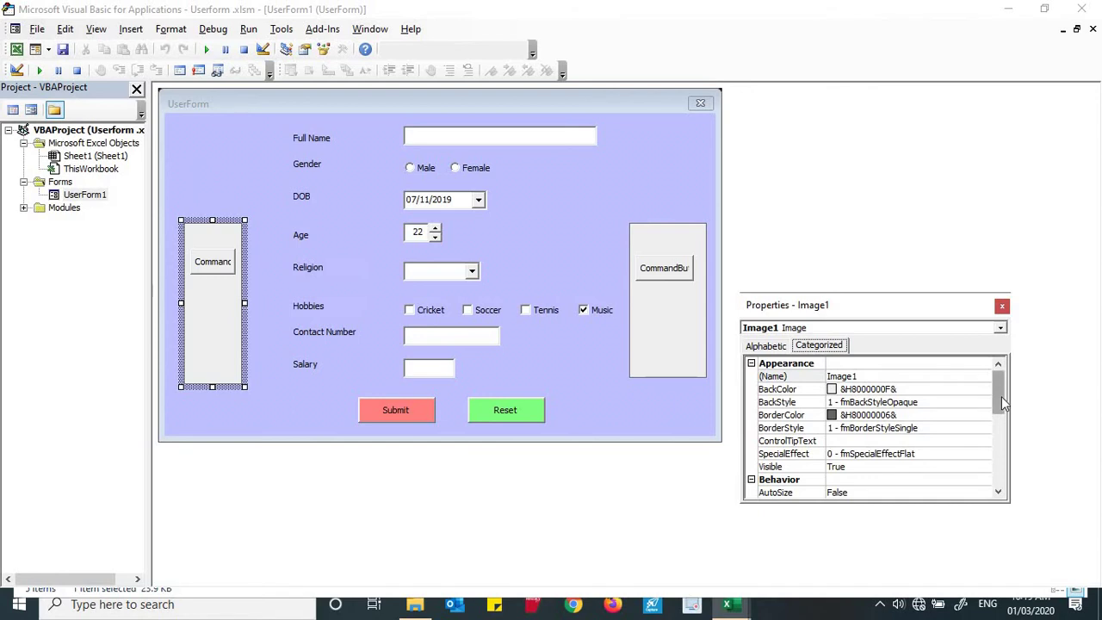
drag(1002, 396, 1002, 450)
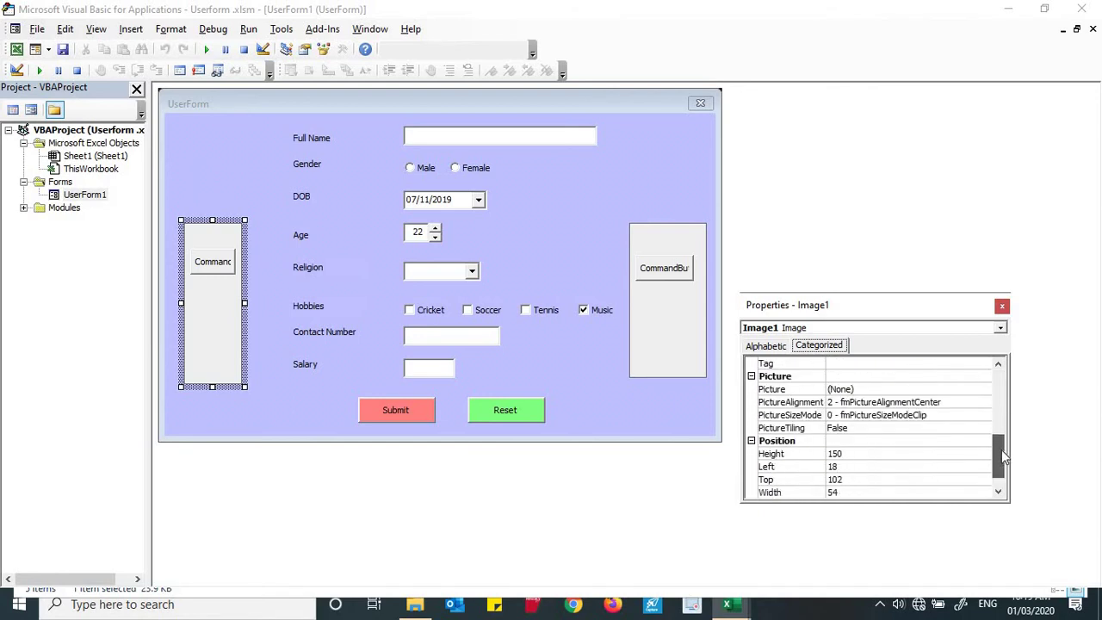
click(934, 390)
click(984, 390)
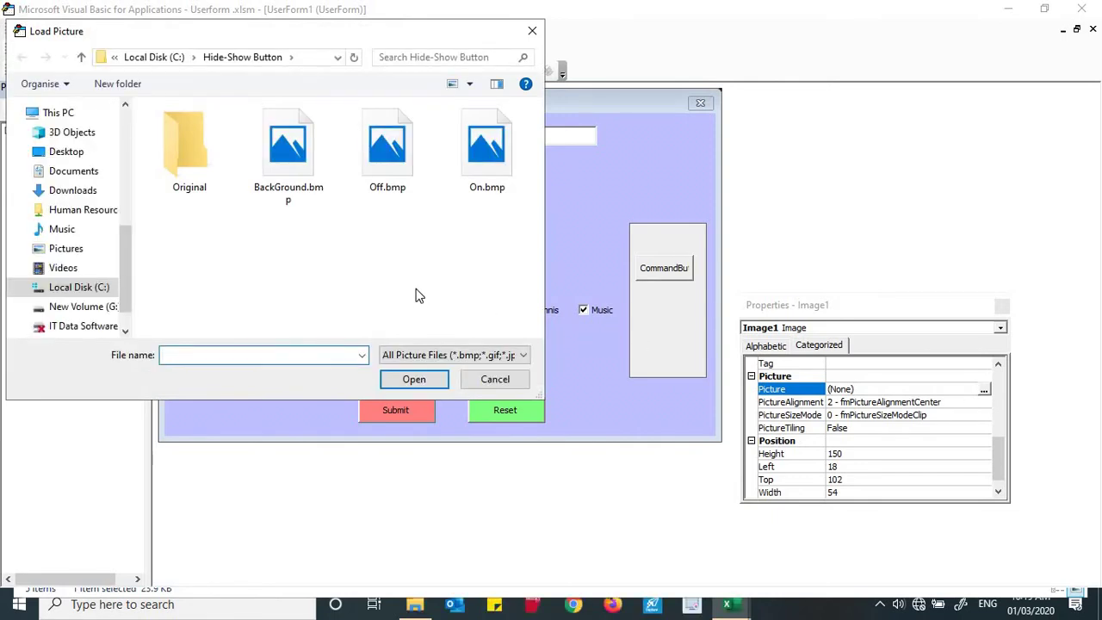
click(396, 176)
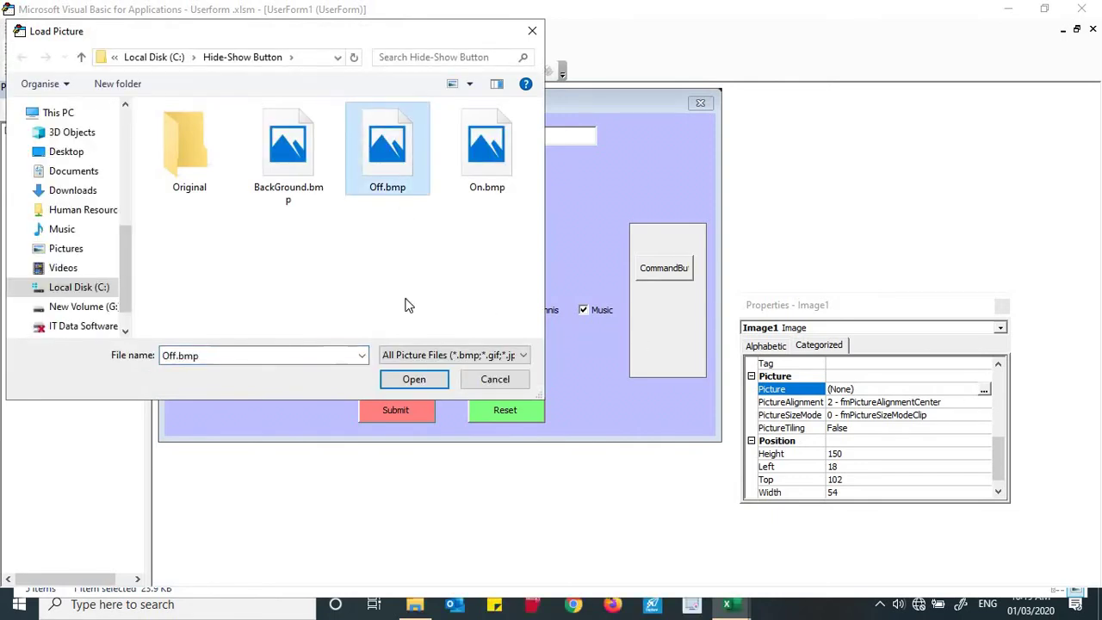
click(419, 378)
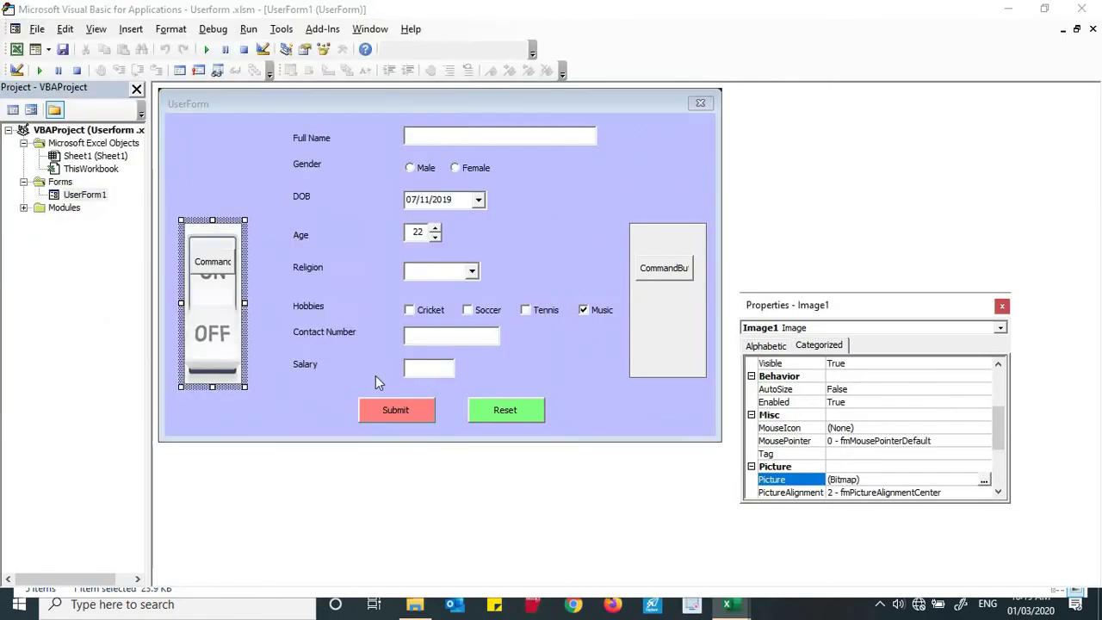
click(1002, 308)
Set Image2's Picture property to On.bmp and close its Properties window
right_click(650, 346)
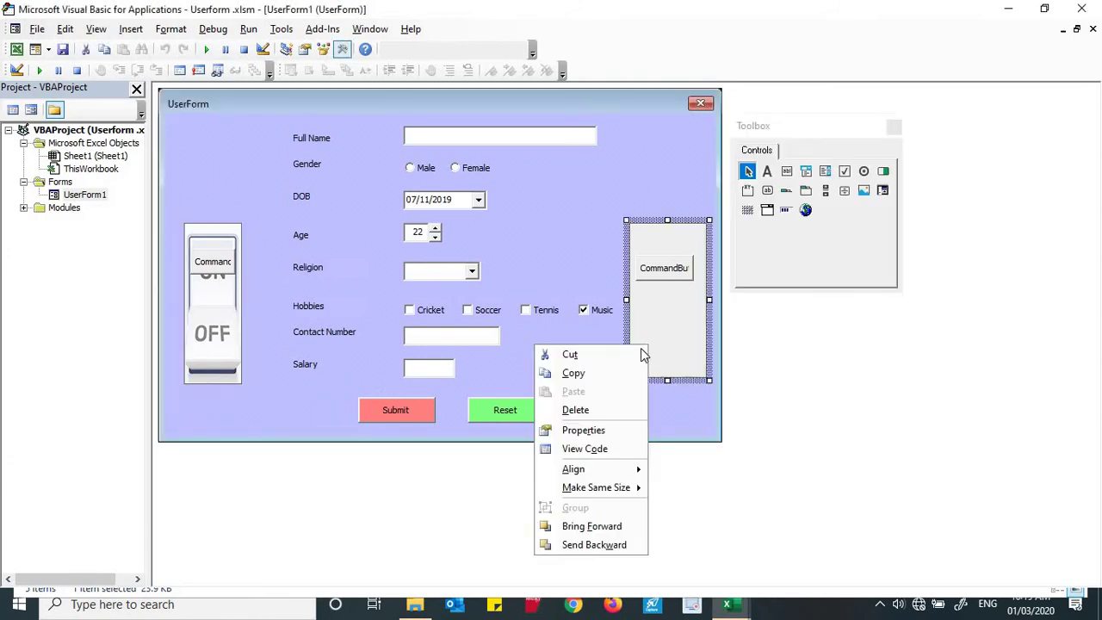
click(594, 430)
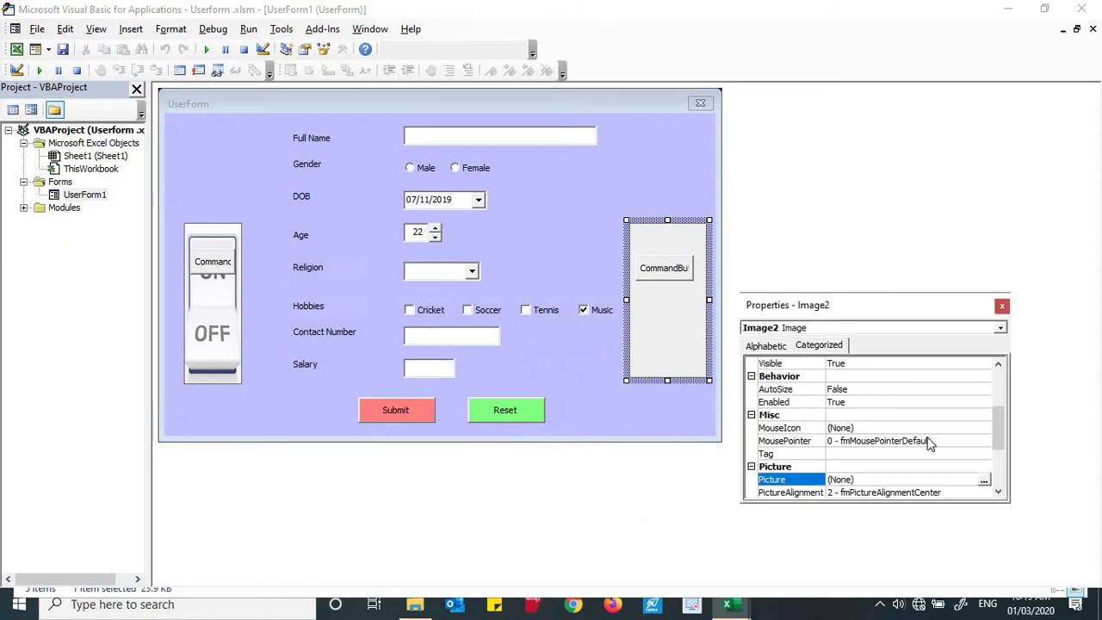
click(984, 480)
click(473, 185)
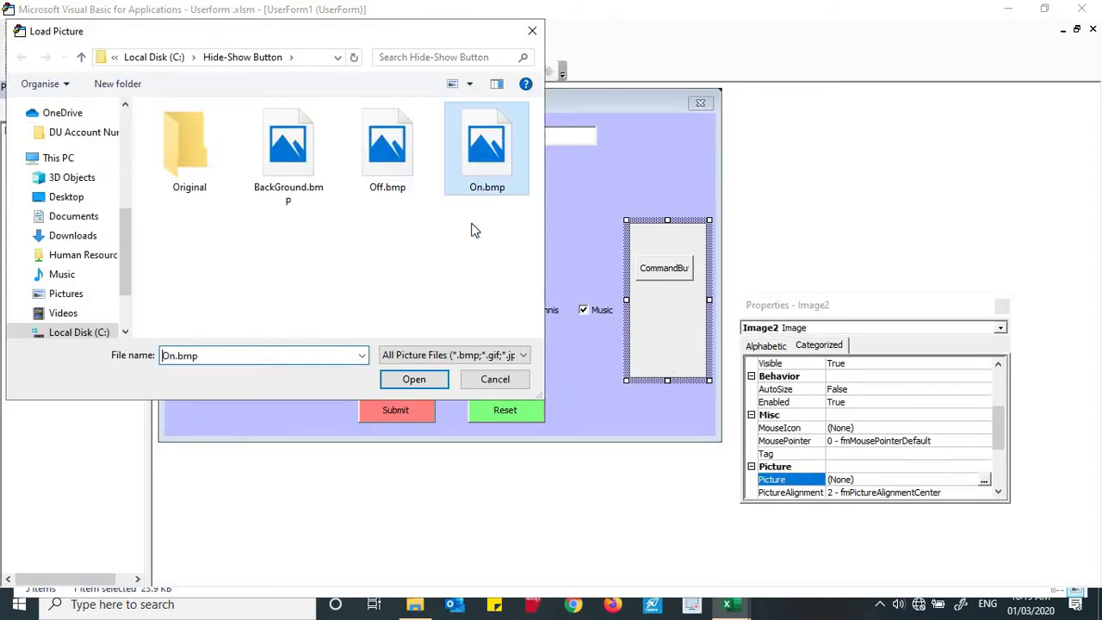
click(414, 380)
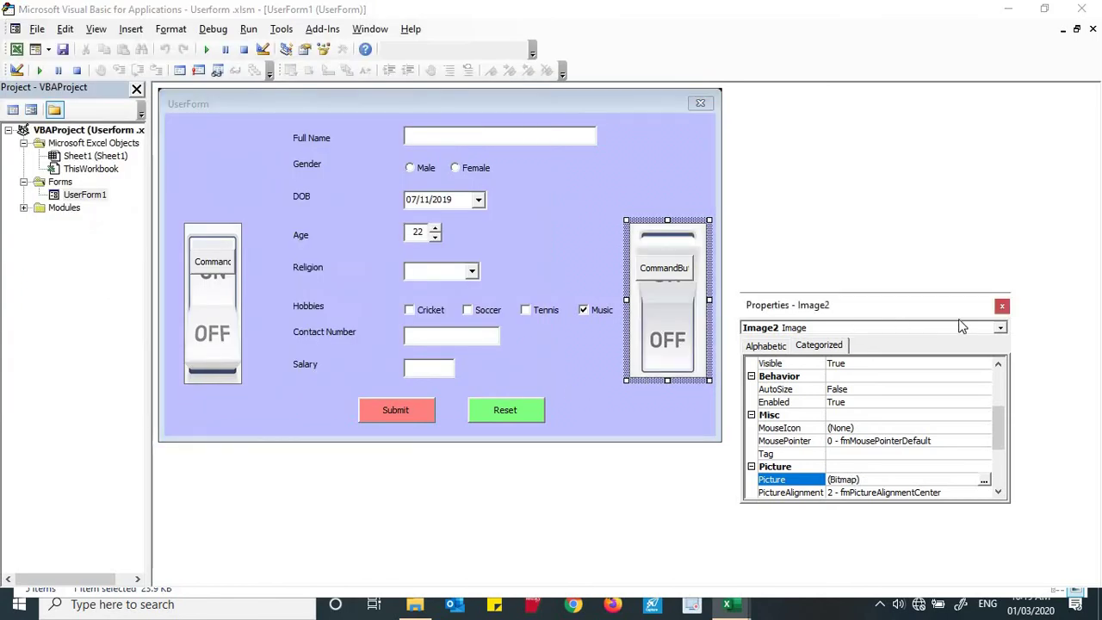
click(1001, 308)
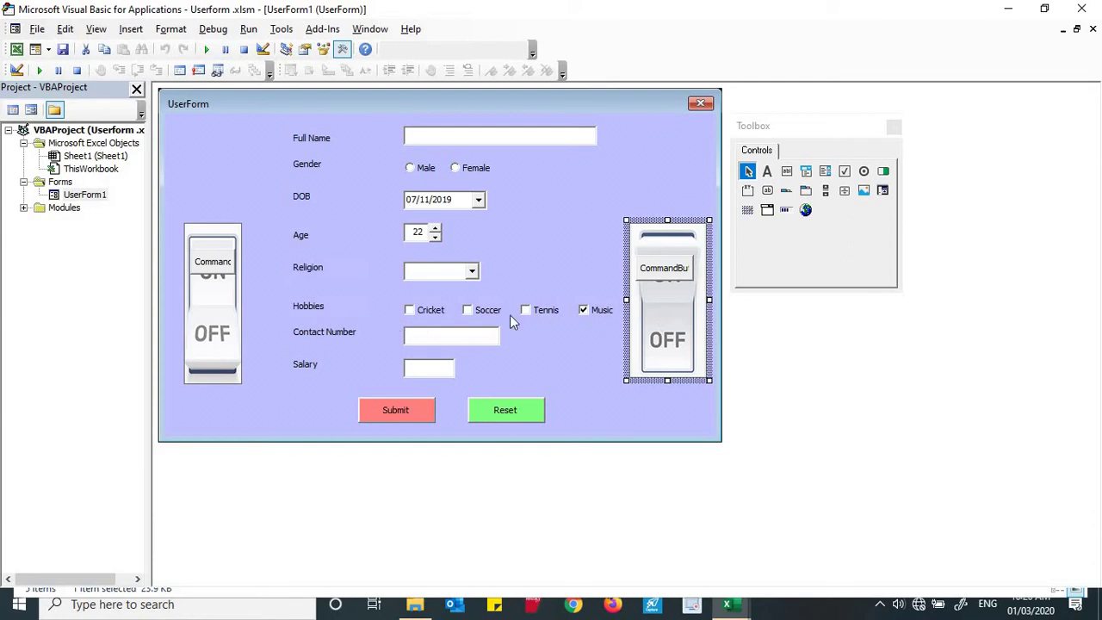
Widen the left switch image slightly with two small drags of its side handle
click(206, 338)
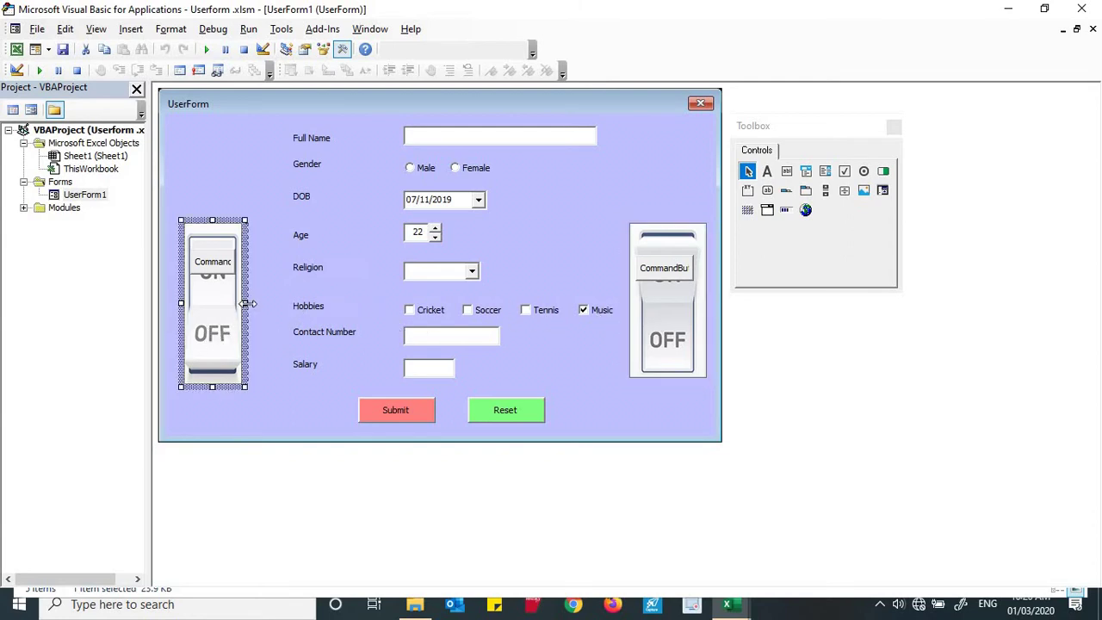
drag(245, 303, 250, 304)
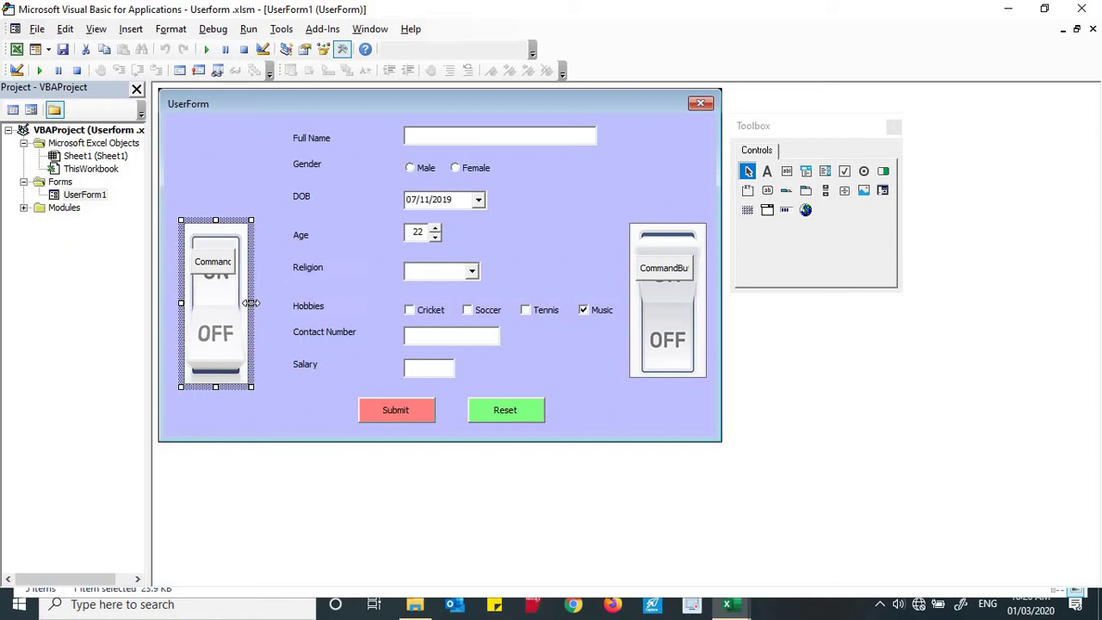
drag(252, 304, 258, 303)
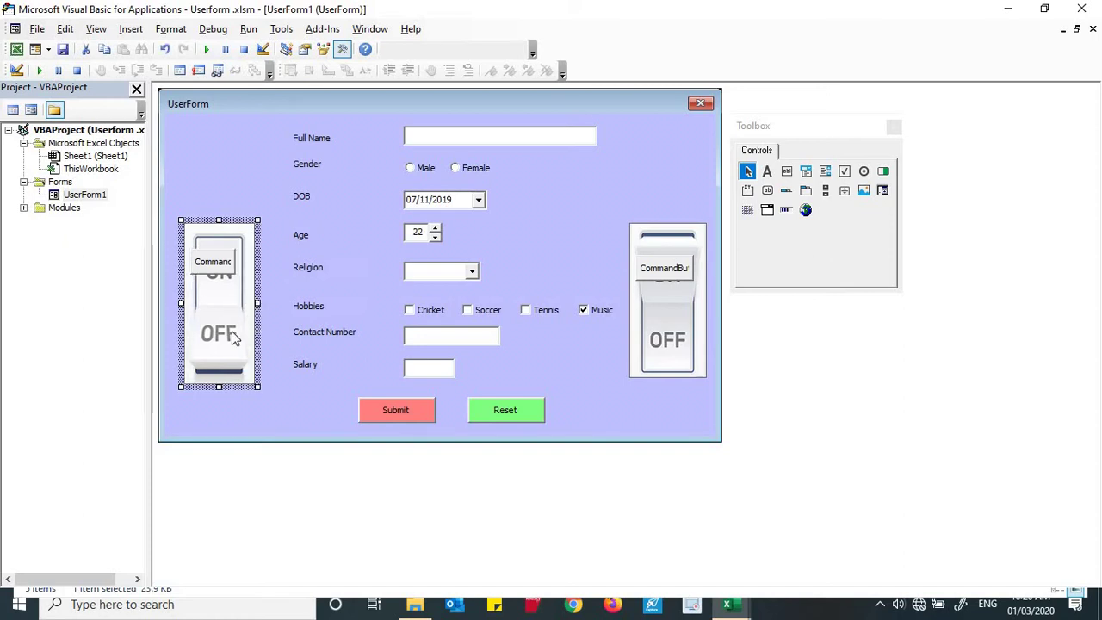
click(225, 276)
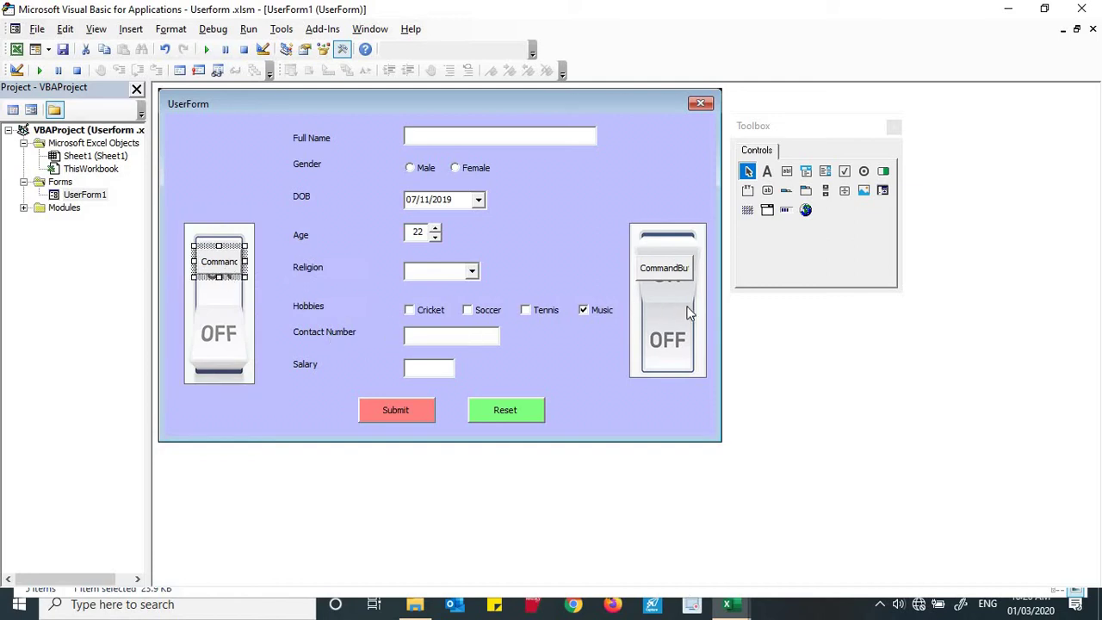
Reposition the right switch image and make it narrower and taller to match the left one
click(677, 317)
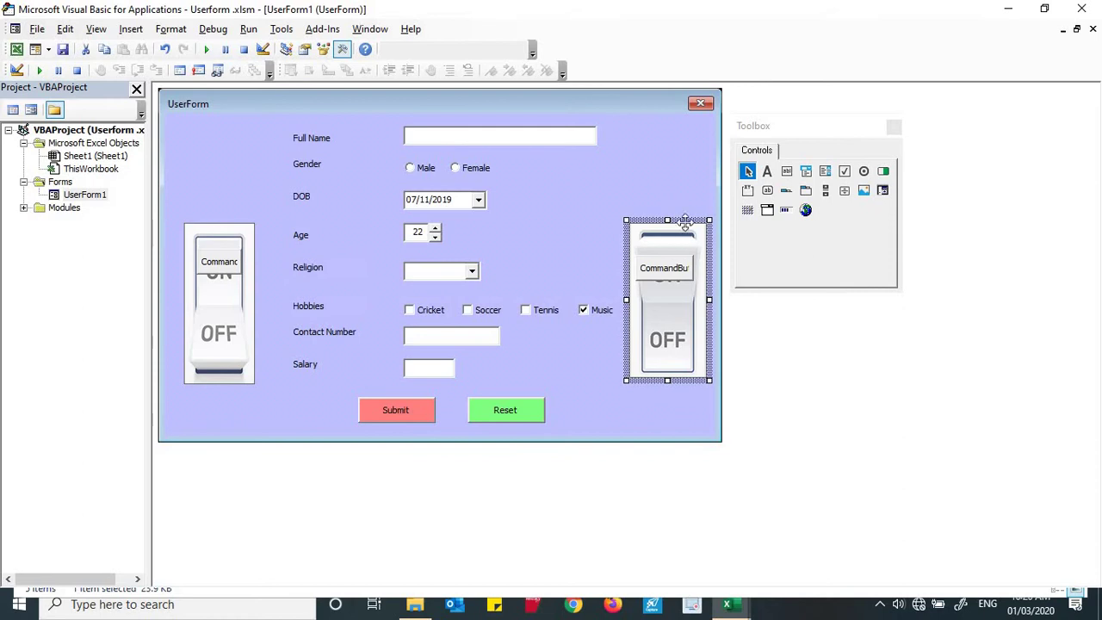
mouse_move(686, 219)
mouse_down()
mouse_move(231, 228)
mouse_move(682, 217)
mouse_up()
drag(708, 300, 702, 301)
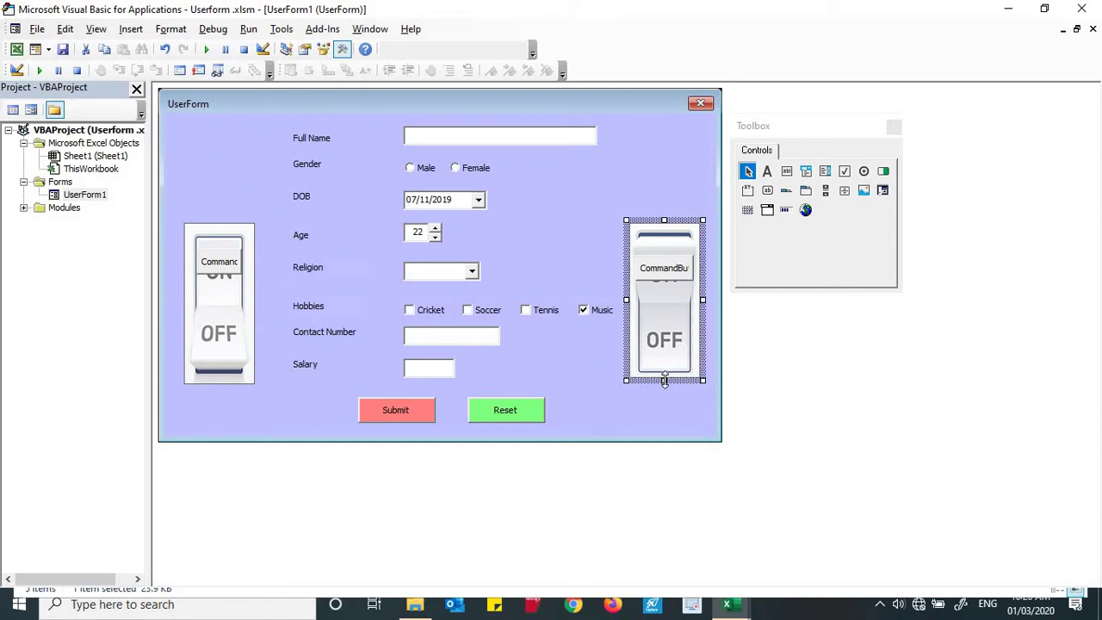
drag(665, 380, 665, 387)
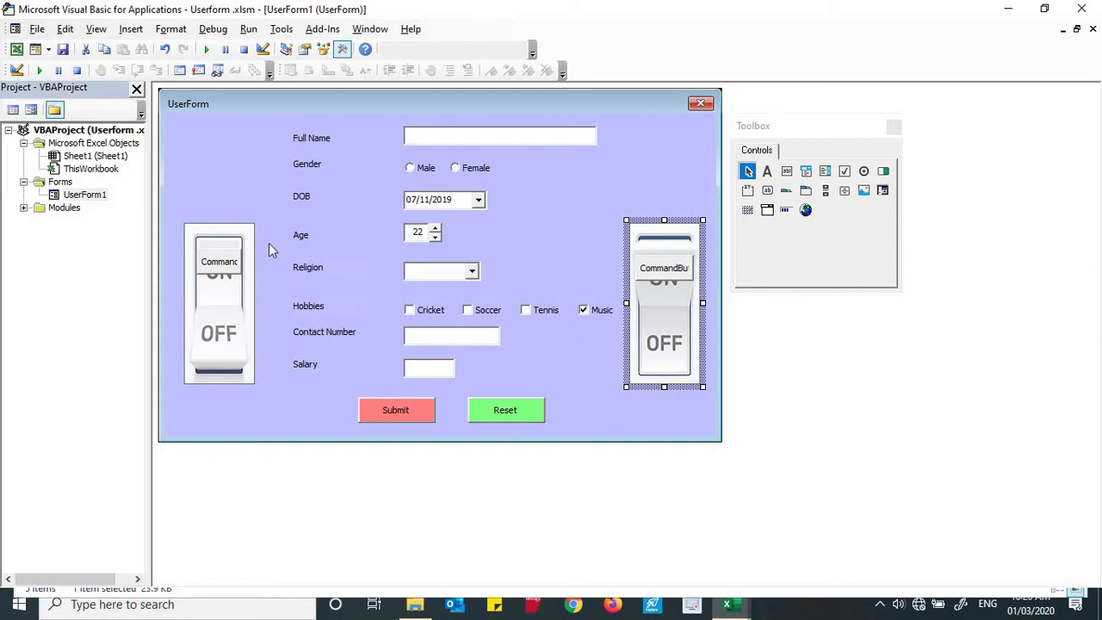
click(248, 232)
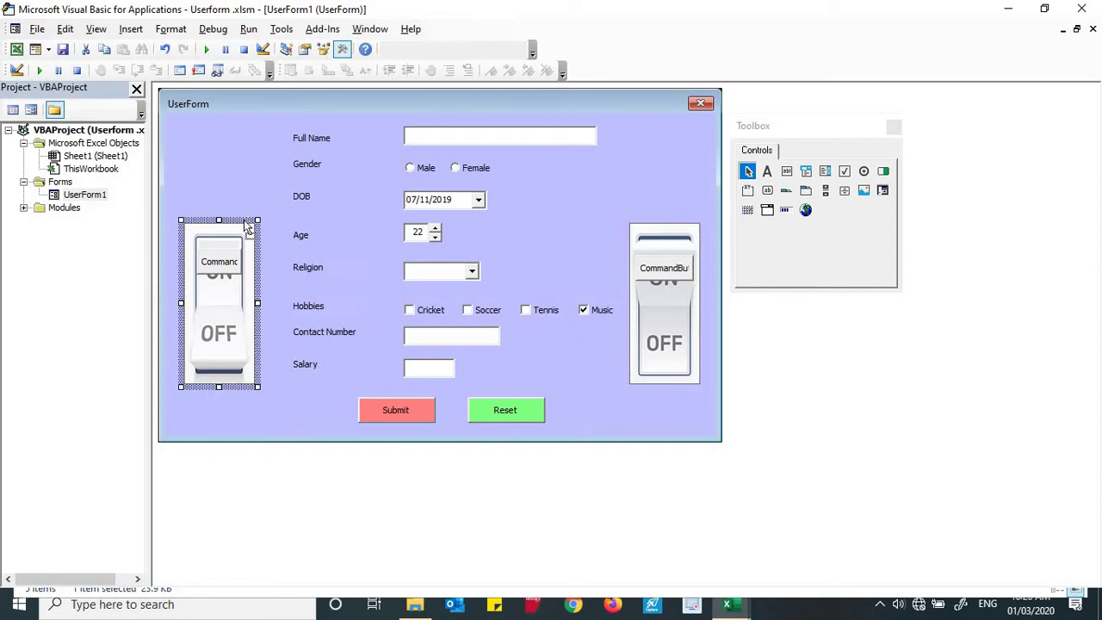
drag(248, 225, 694, 231)
drag(694, 231, 249, 225)
Set the left switch button's BackStyle to 0 - fmBackStyleTransparent
click(213, 265)
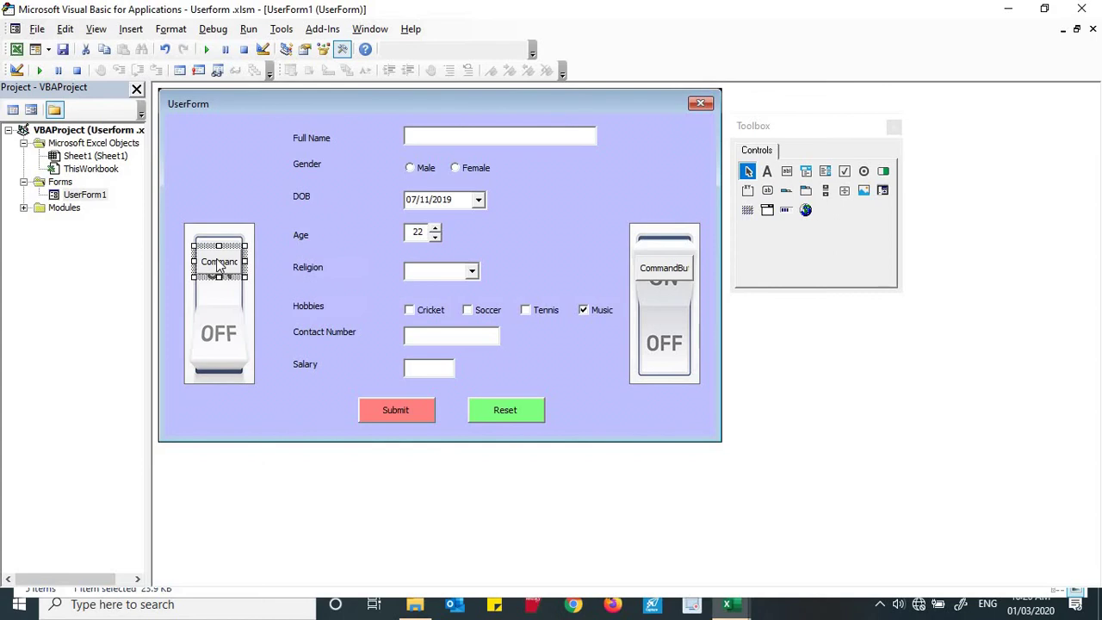
right_click(217, 261)
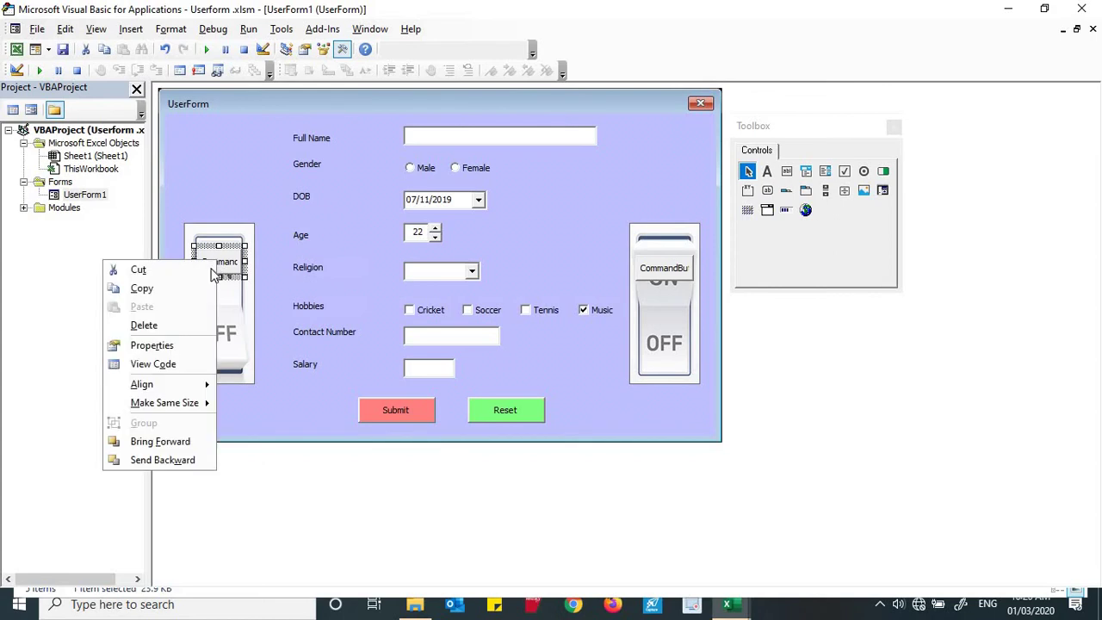
click(184, 346)
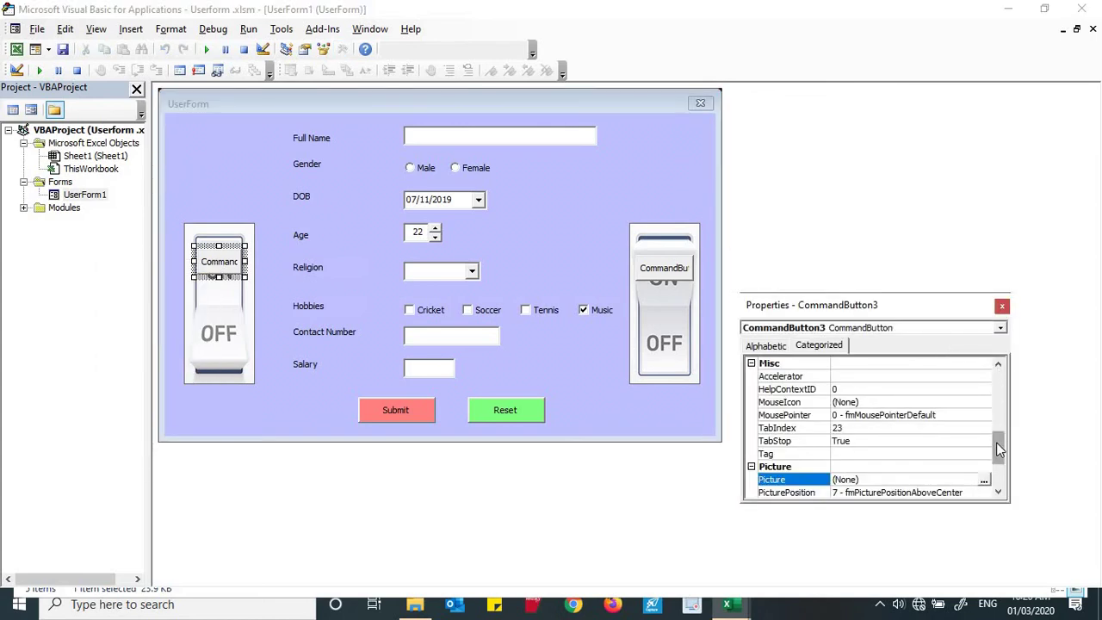
drag(999, 448, 1000, 364)
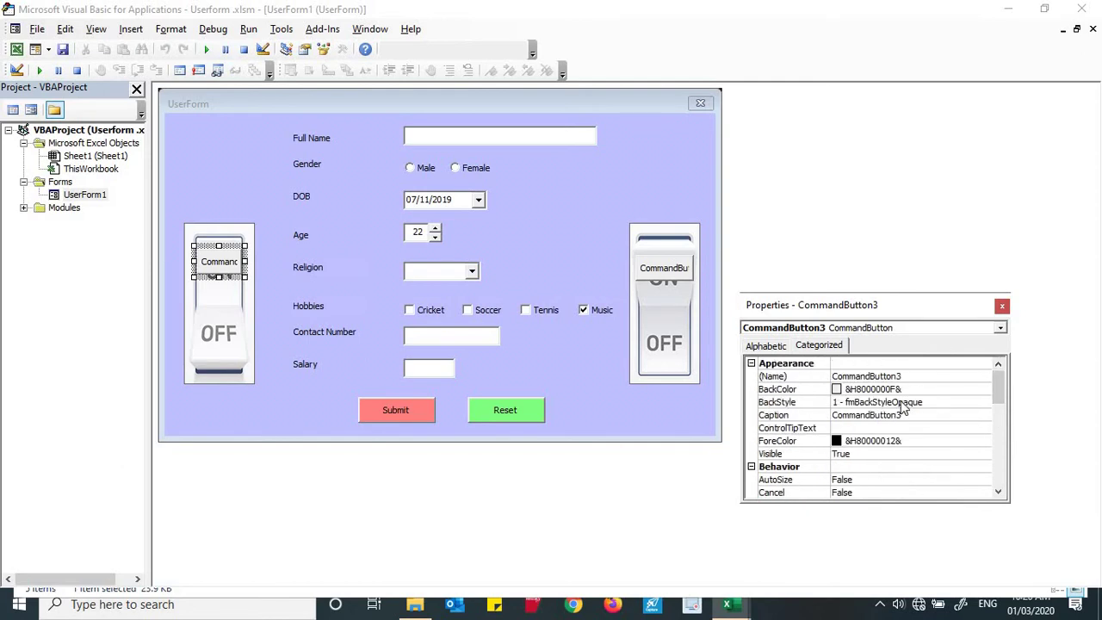
click(904, 402)
click(984, 403)
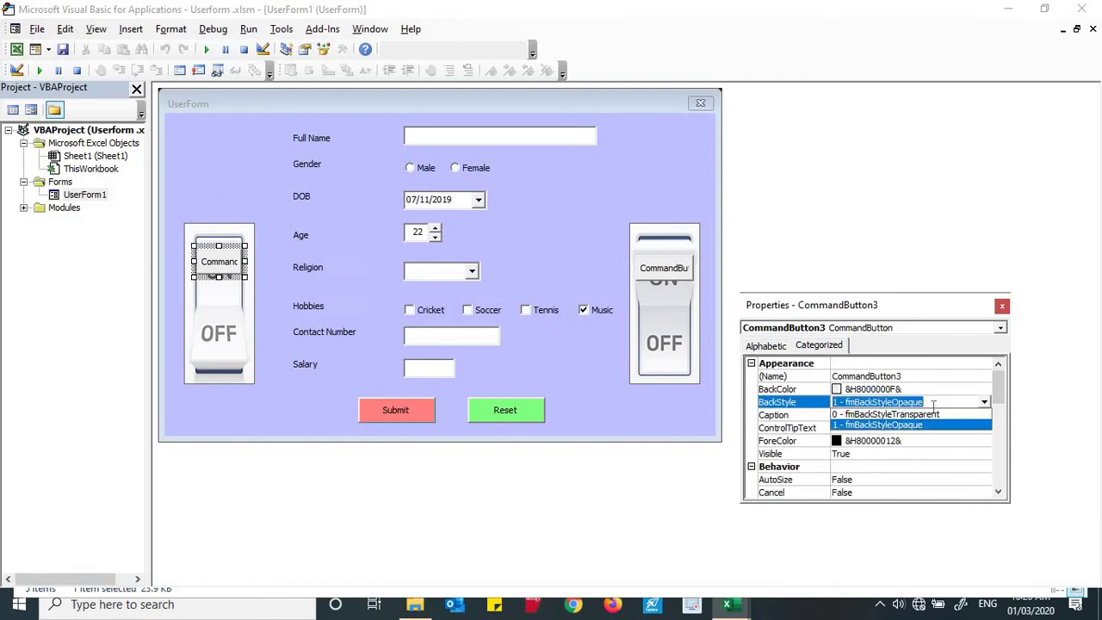
click(934, 414)
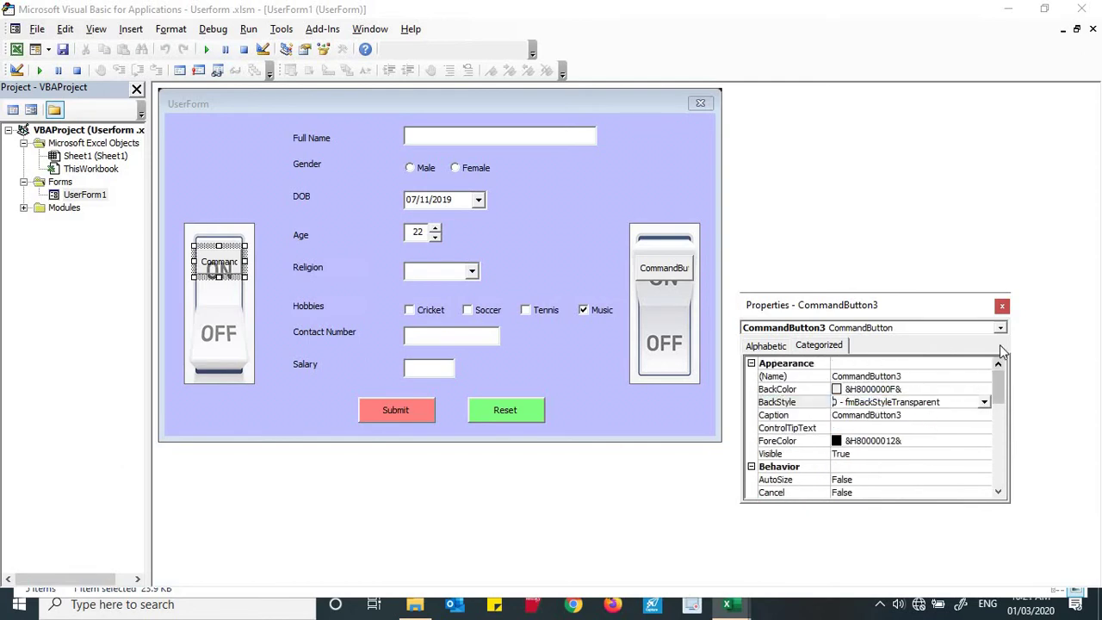
click(1002, 306)
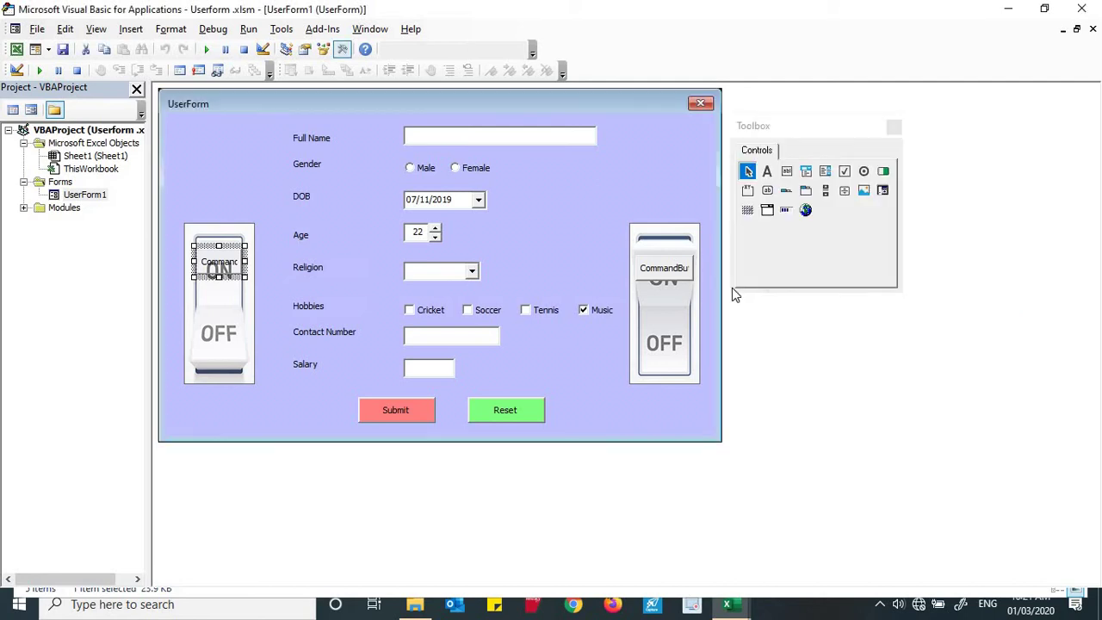
Make the right switch's button transparent too, then move the left button toward OFF
right_click(663, 278)
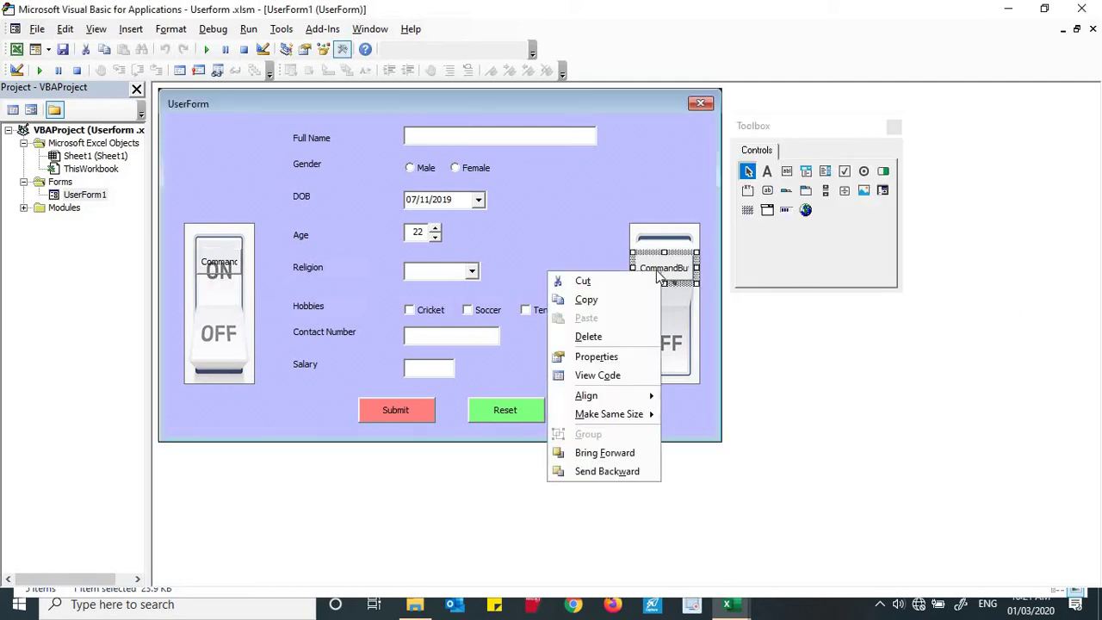
click(627, 353)
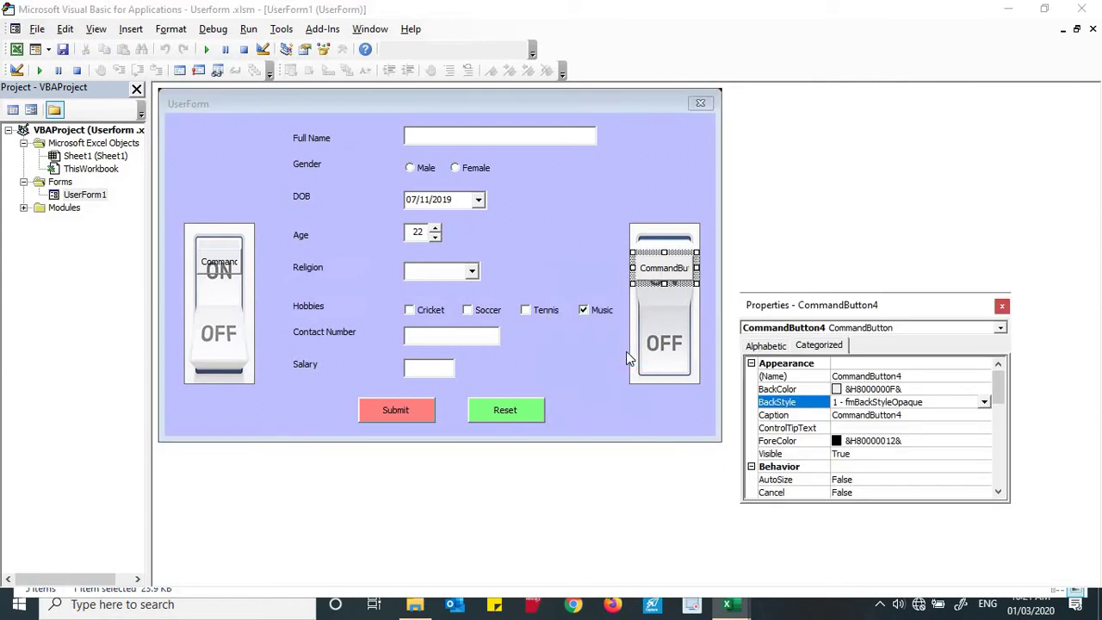
click(984, 403)
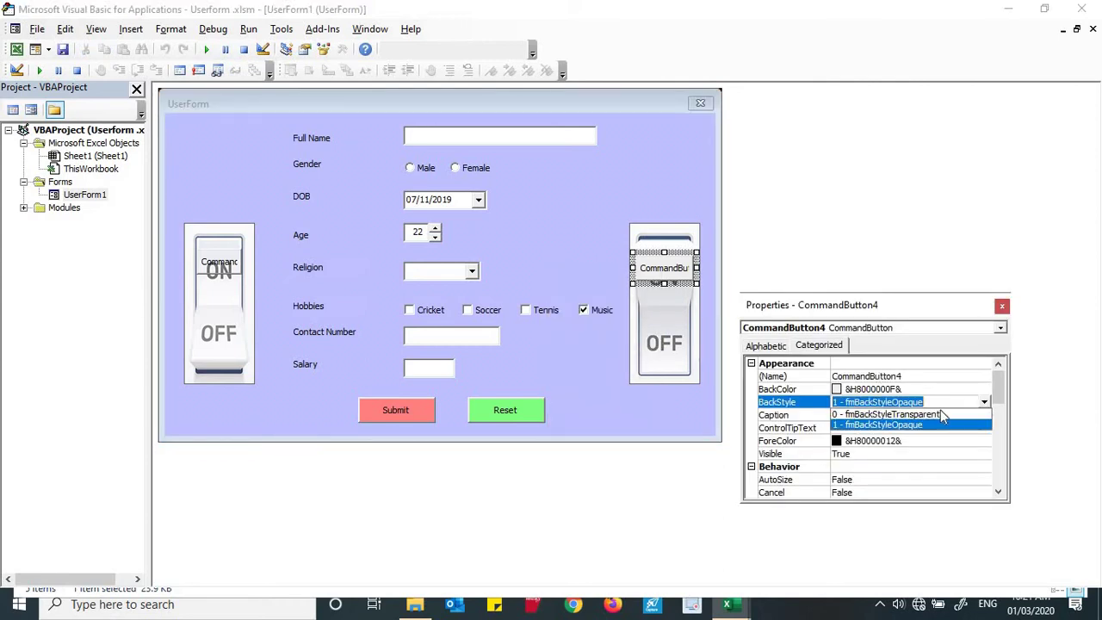
click(941, 415)
click(1002, 305)
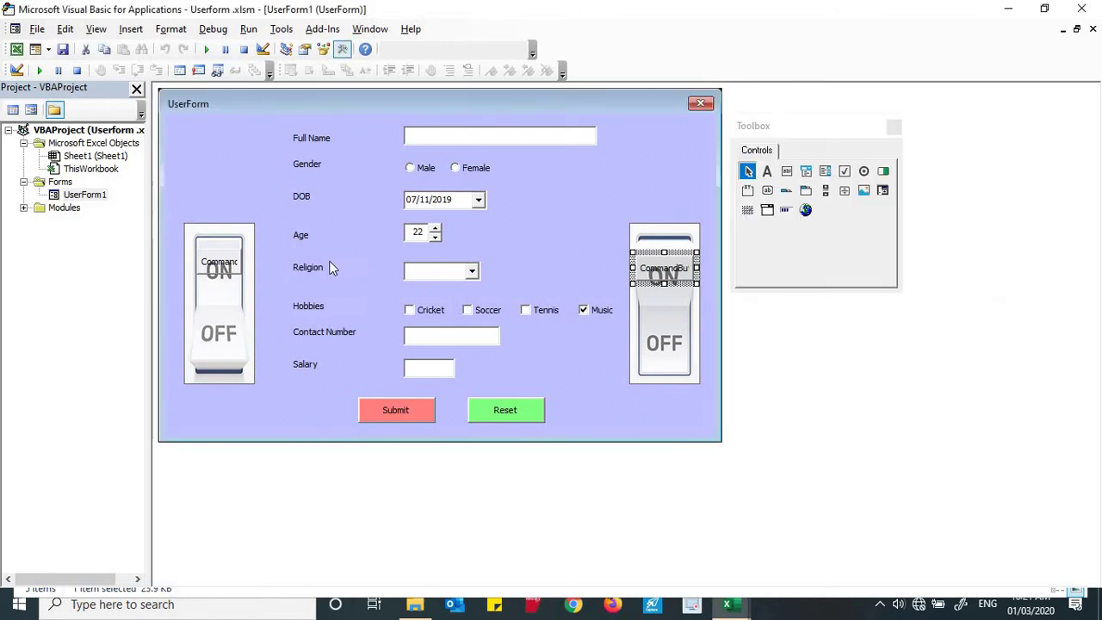
drag(222, 270, 223, 339)
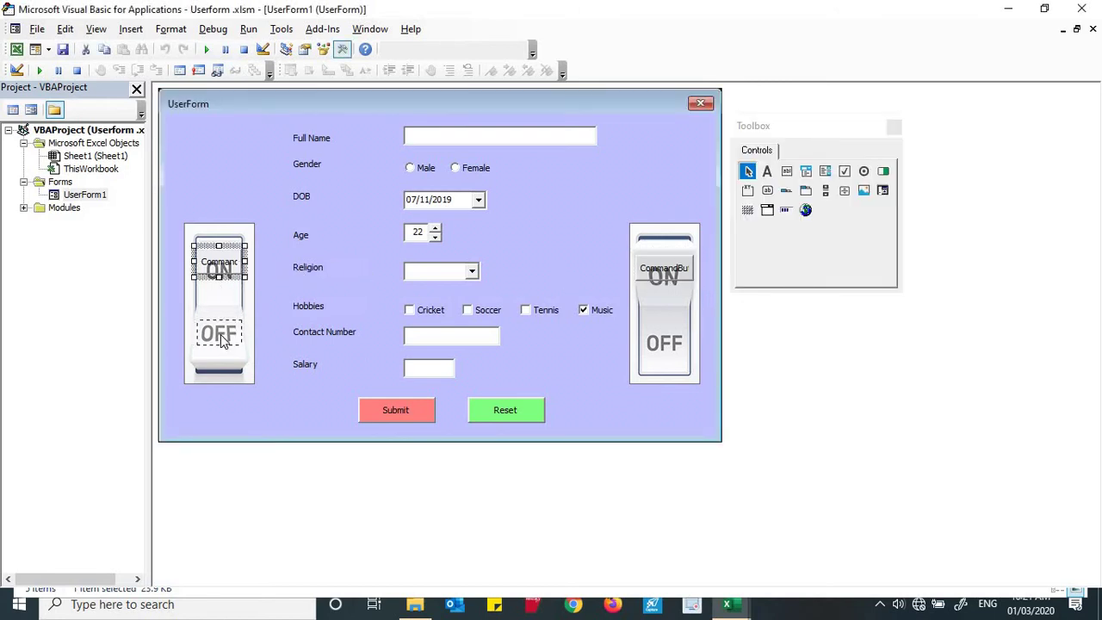
Place the left button over OFF with its caption cleared, and narrow the button over ON
drag(221, 334, 221, 335)
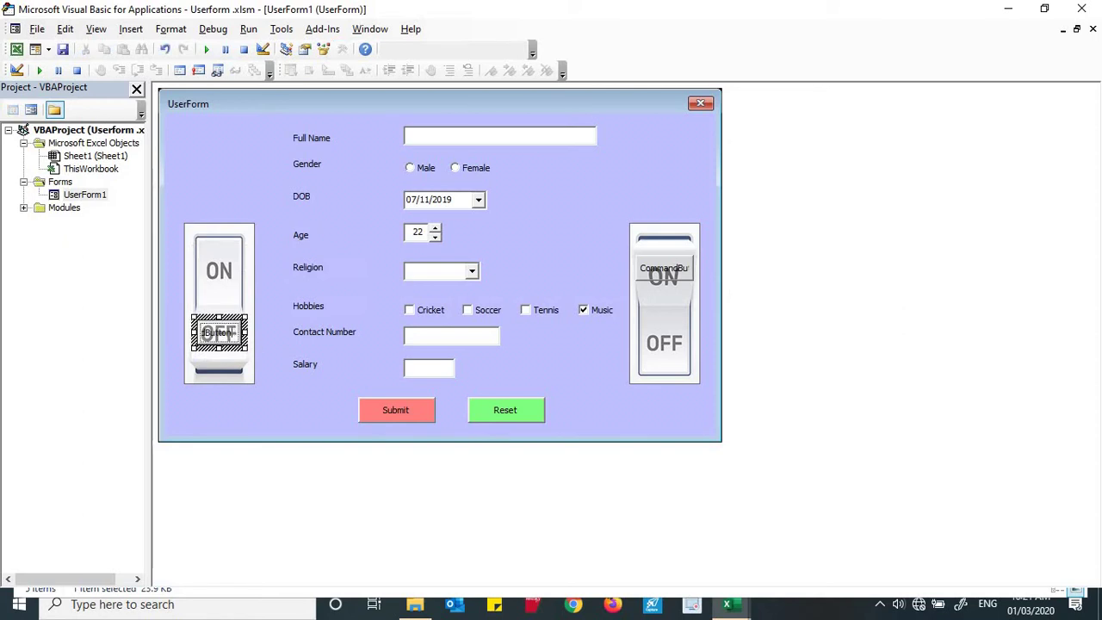
key(BackSpace)
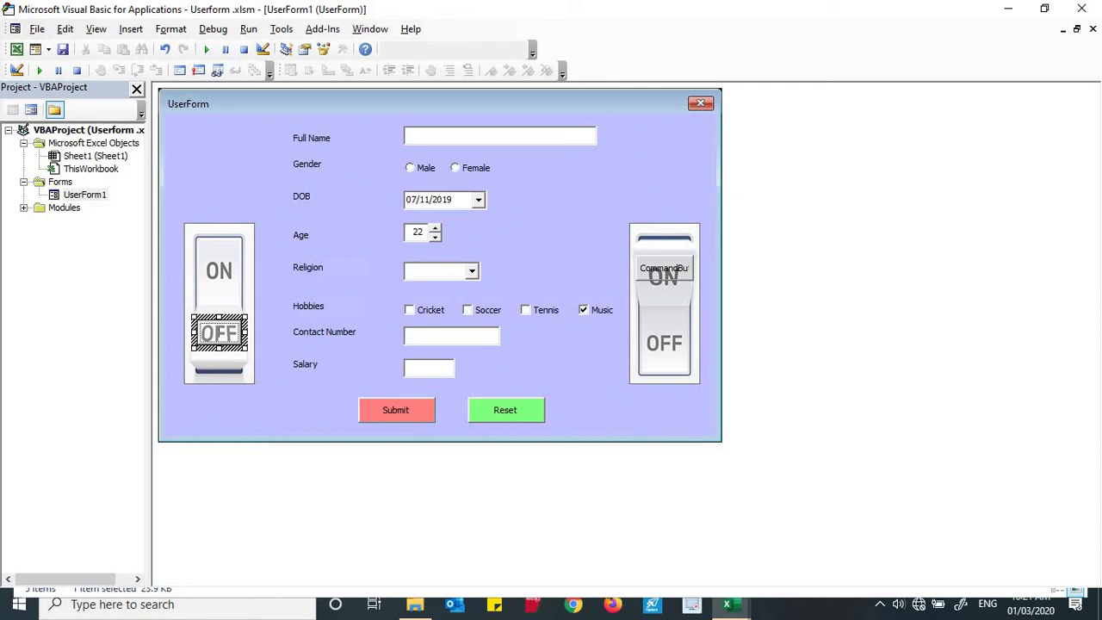
click(663, 271)
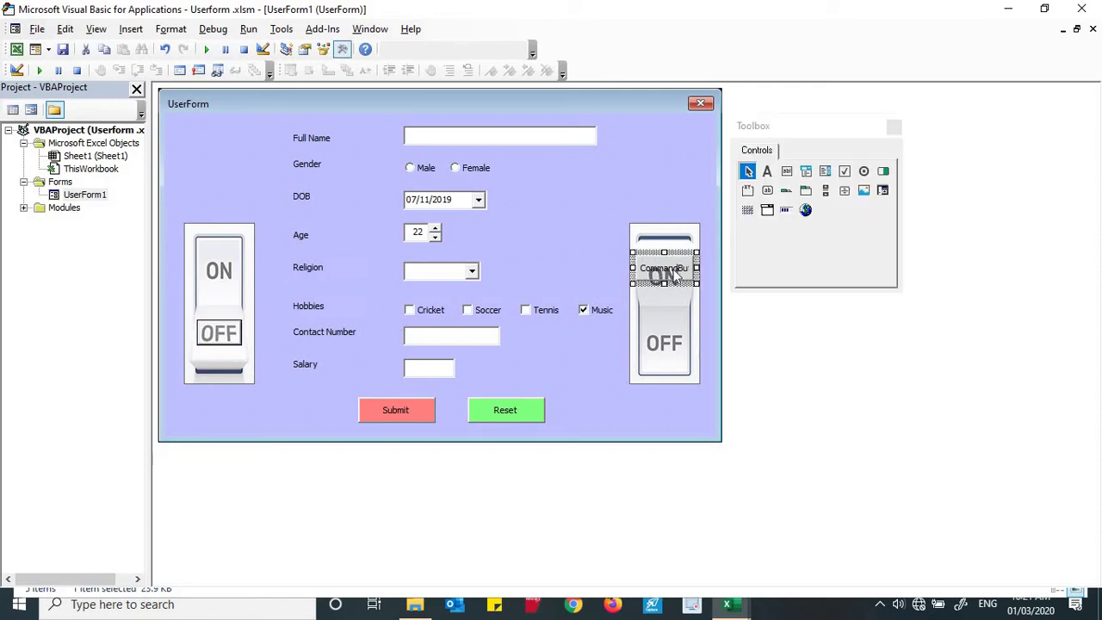
drag(695, 267, 668, 276)
Delete the ON button's caption and enlarge it to cover the ON label
right_click(667, 276)
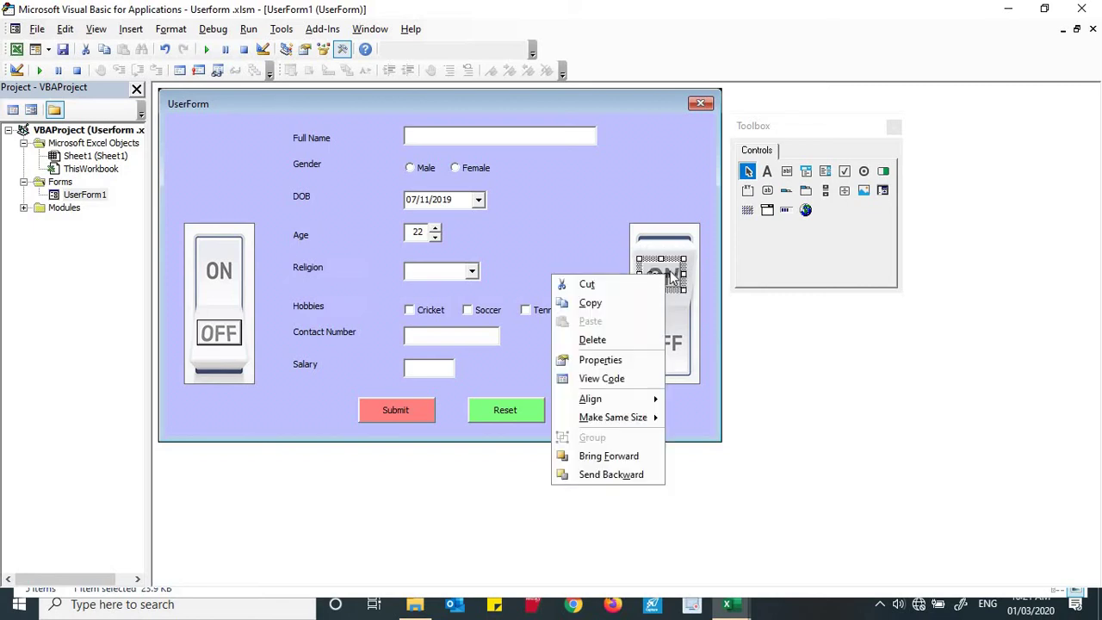
click(670, 277)
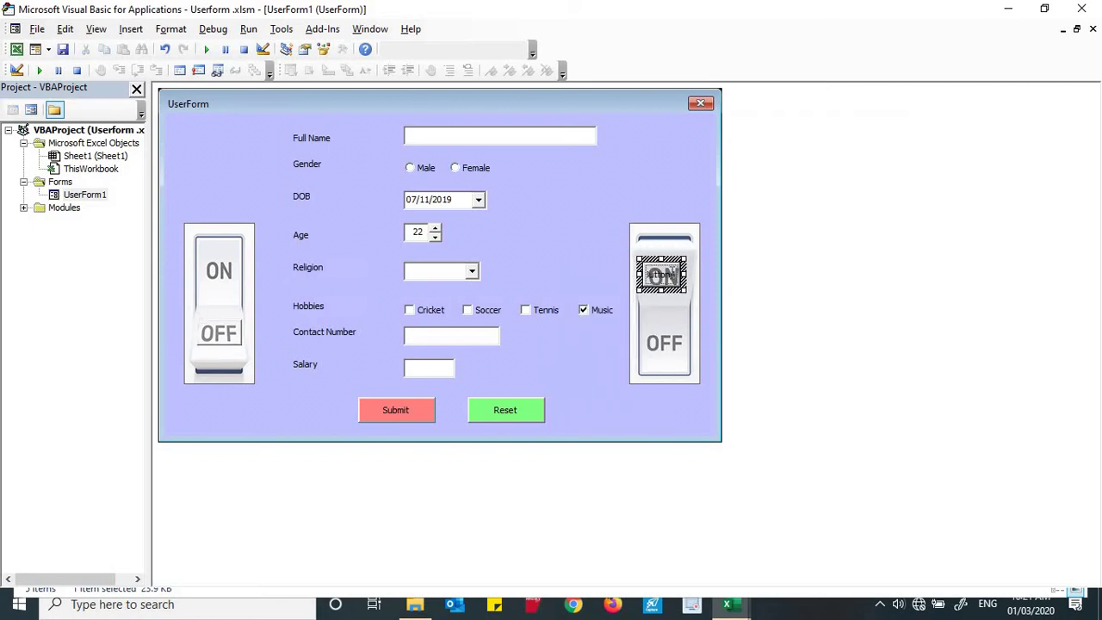
key(BackSpace)
key(BackSpace)
key(BackSpace)
click(674, 308)
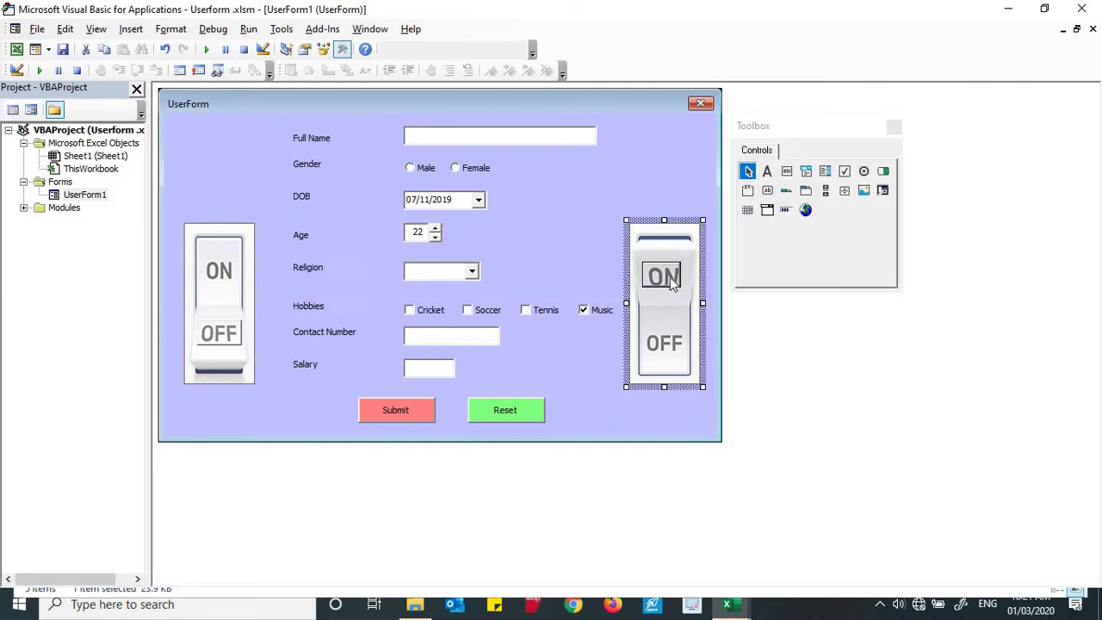
click(682, 277)
drag(692, 275, 677, 298)
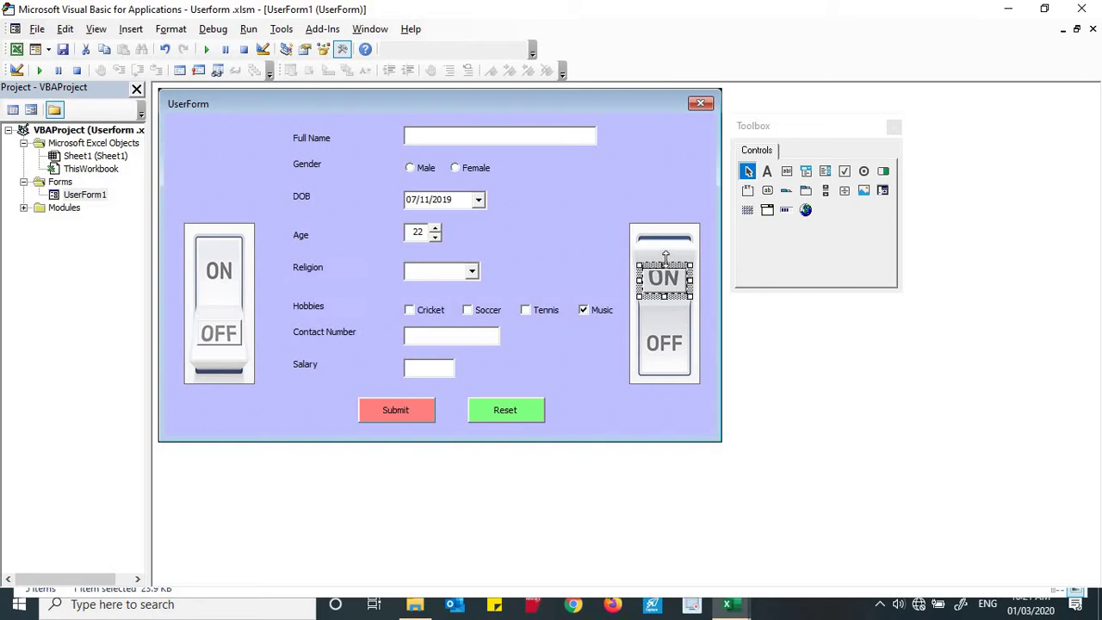
drag(666, 264, 666, 258)
click(665, 349)
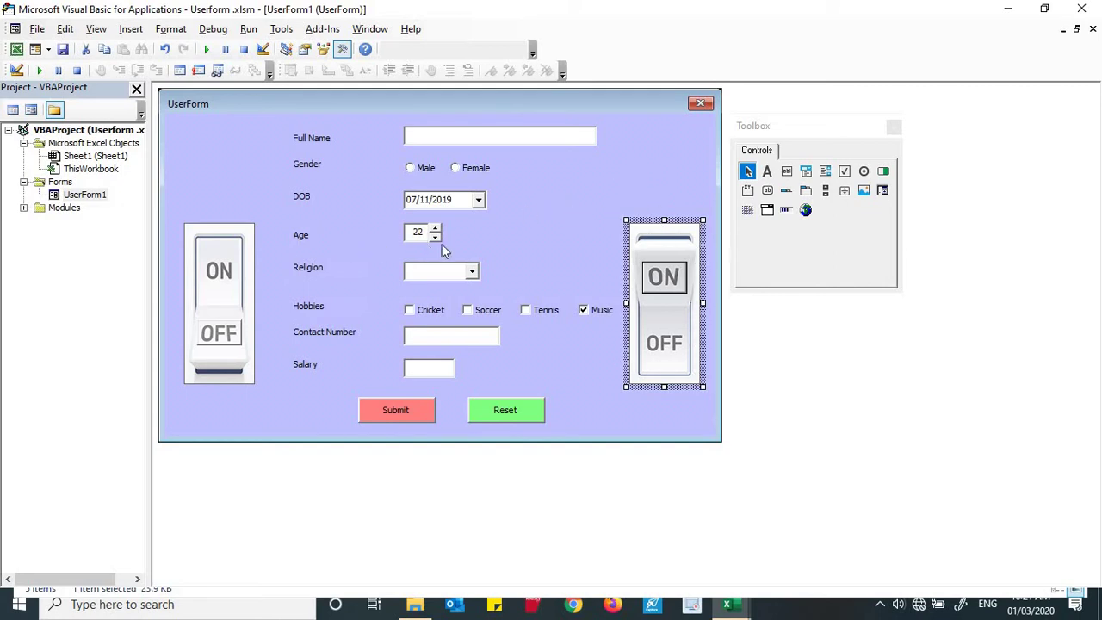
click(241, 231)
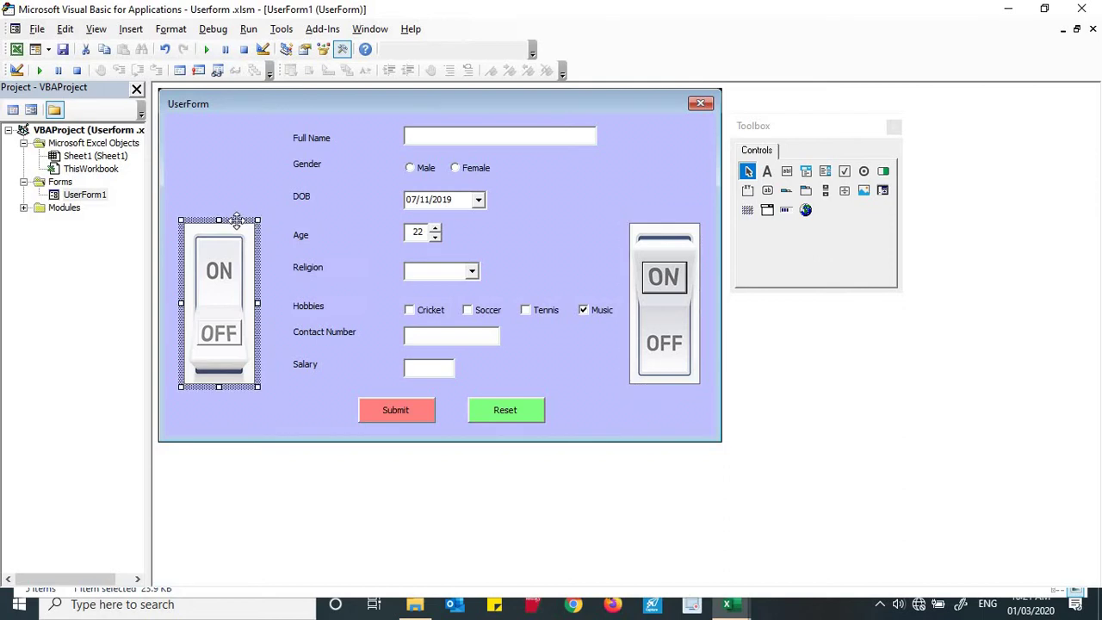
Stack the left switch image on the right one and move the leftover button onto its OFF label
drag(237, 221, 678, 230)
drag(677, 231, 689, 229)
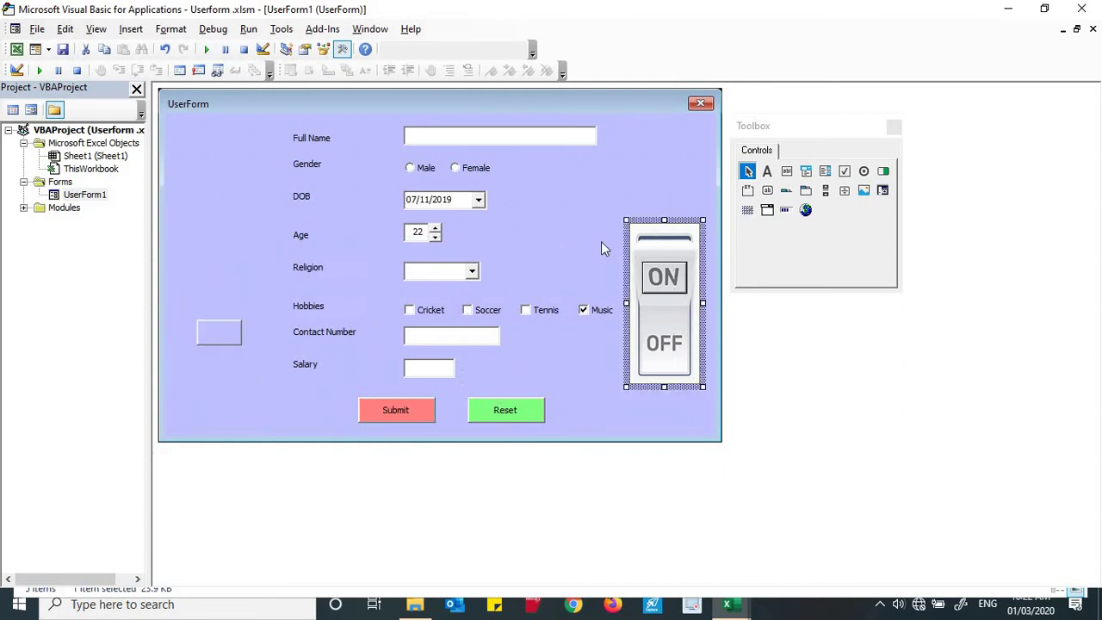
drag(220, 332, 665, 353)
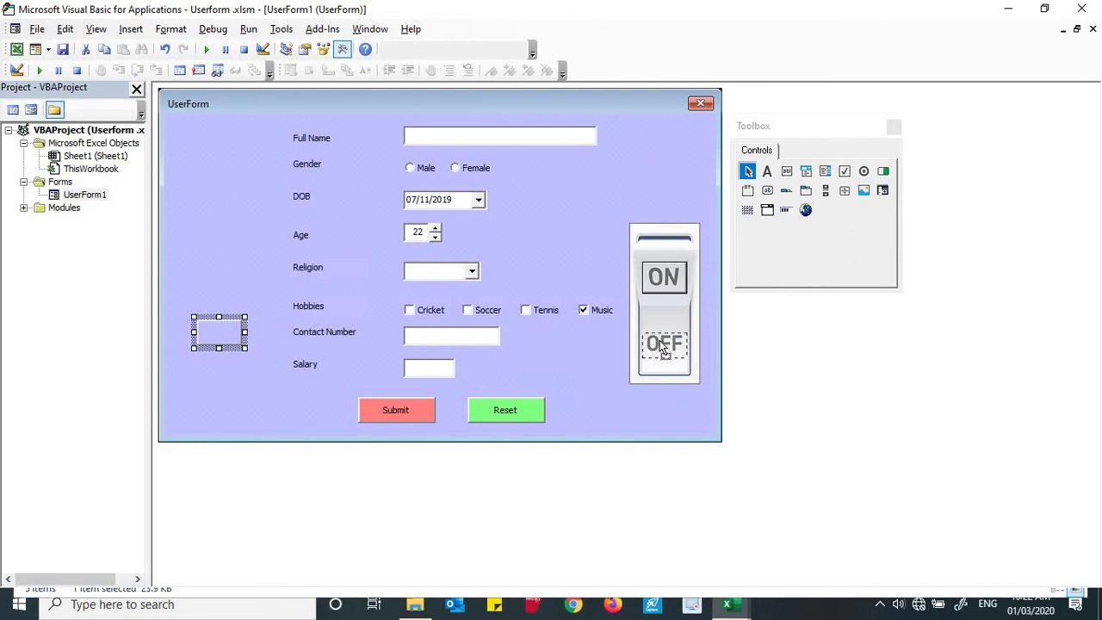
drag(665, 353, 663, 346)
click(676, 420)
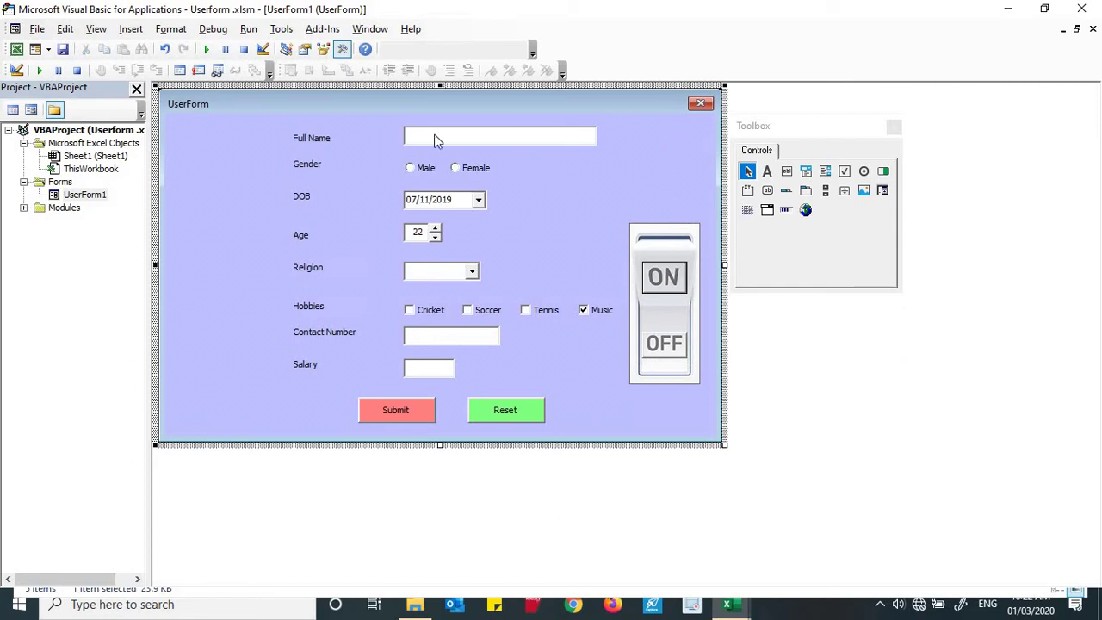
Test-run the UserForm, then close it to return to the designer
click(41, 72)
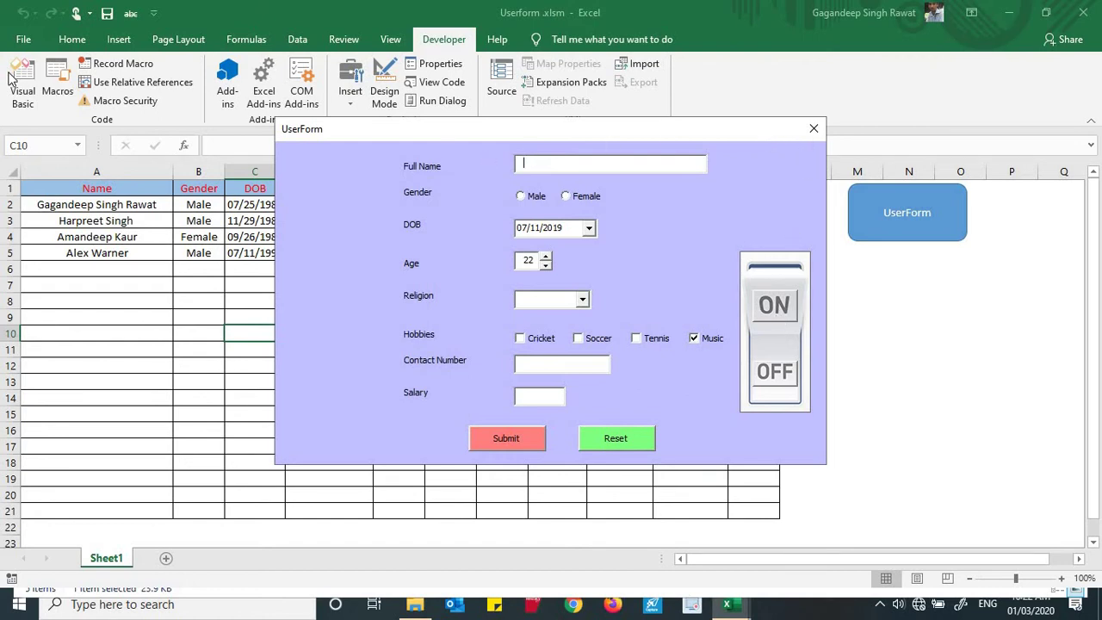
click(814, 128)
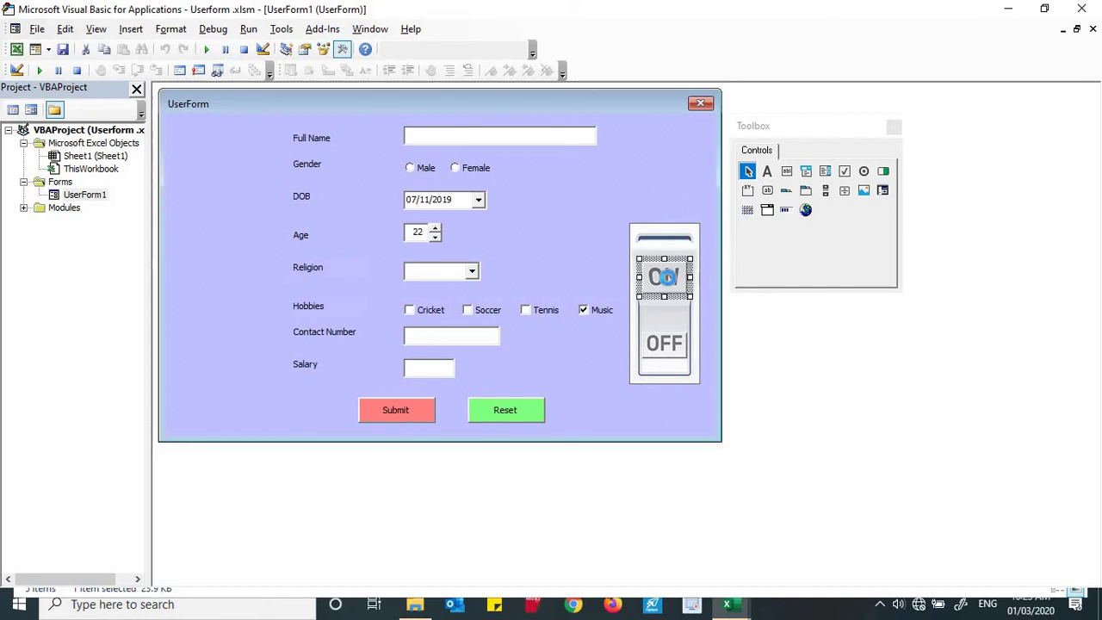
In the form's code, go to UserForm_Initialize and start a new commandbutton4 line at its top
double_click(670, 285)
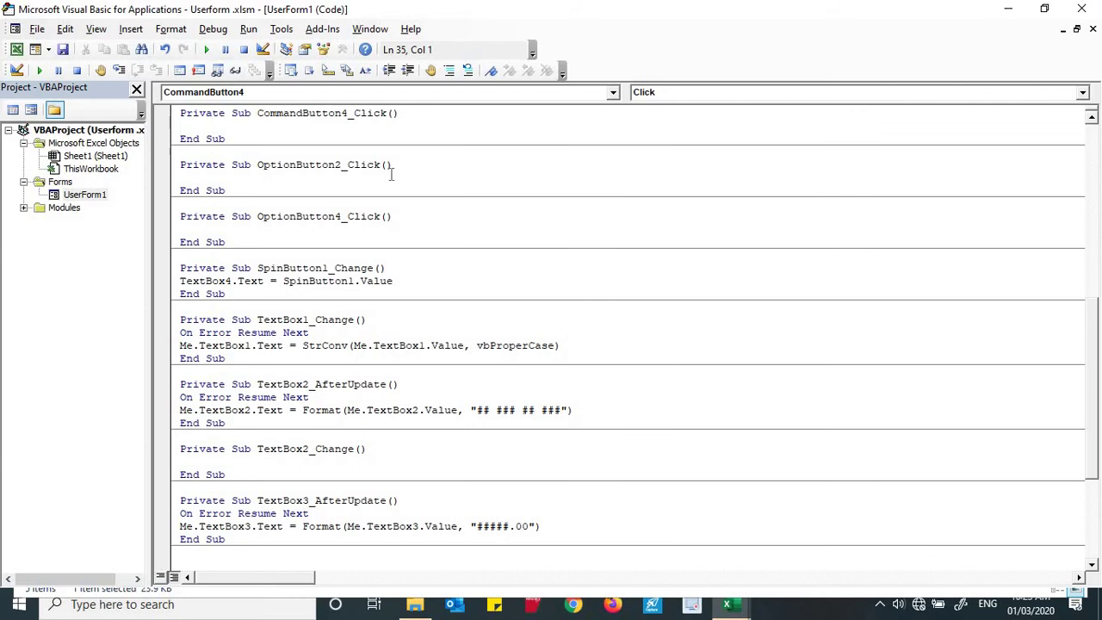
click(613, 93)
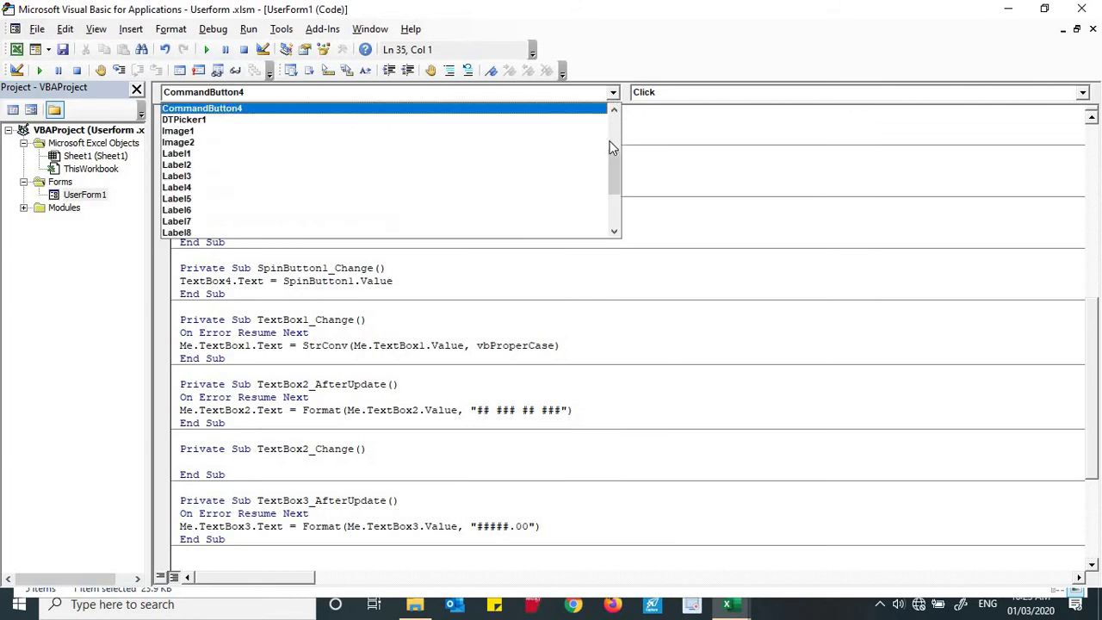
drag(617, 176, 616, 213)
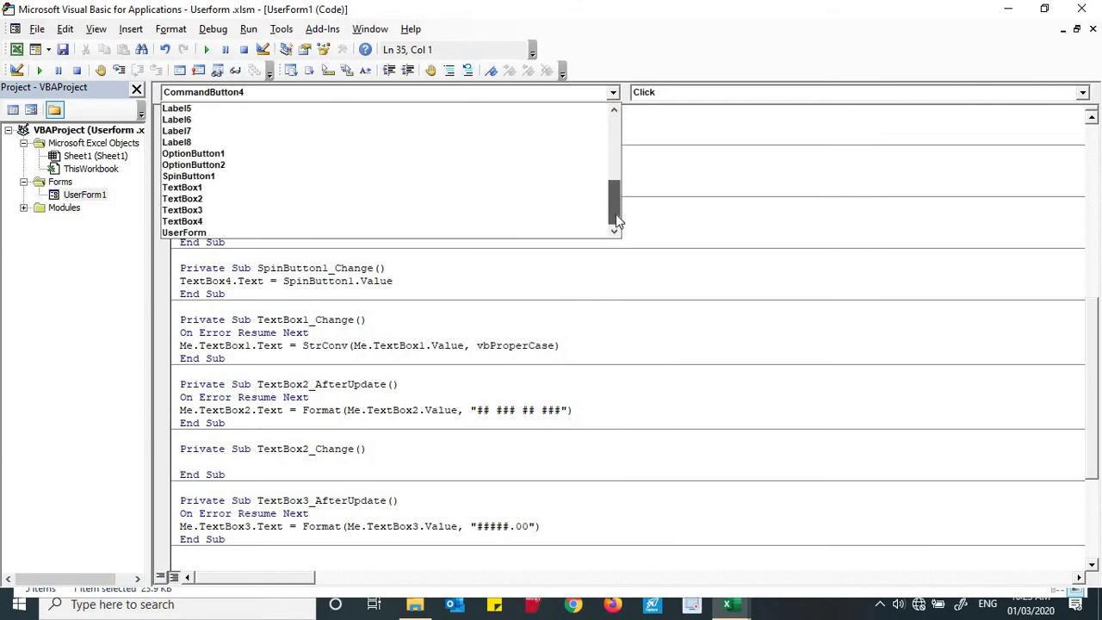
click(285, 232)
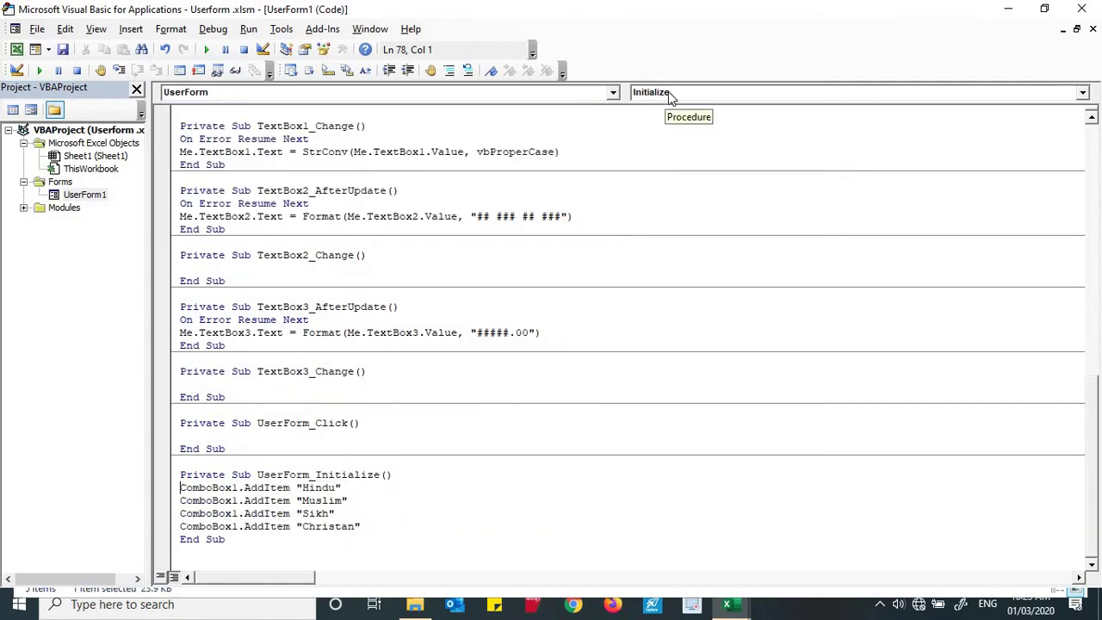
key(Return)
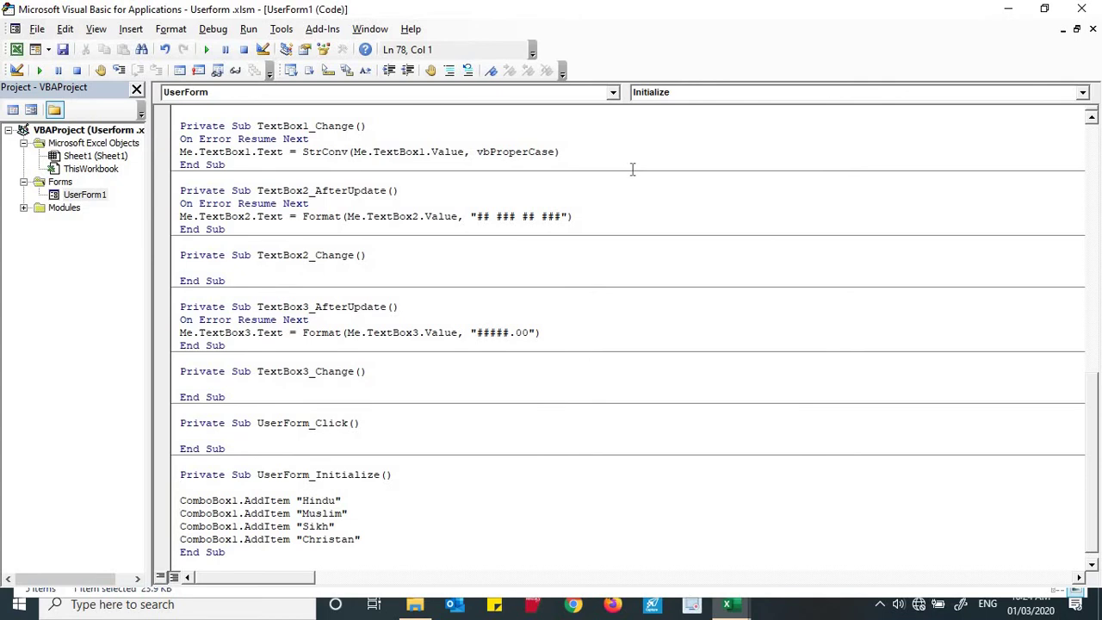
text(comma)
text(ndbutt)
text(on4)
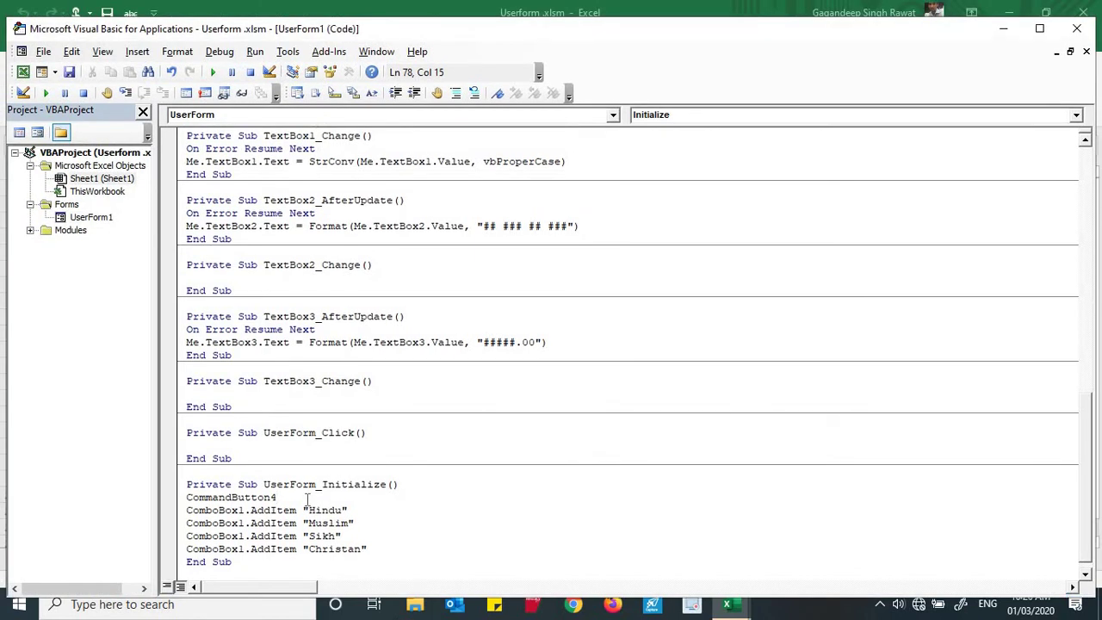
Complete CommandButton4.Visible = False and add Image2.Visible = False, fixing the Fasle typo
text(.vi)
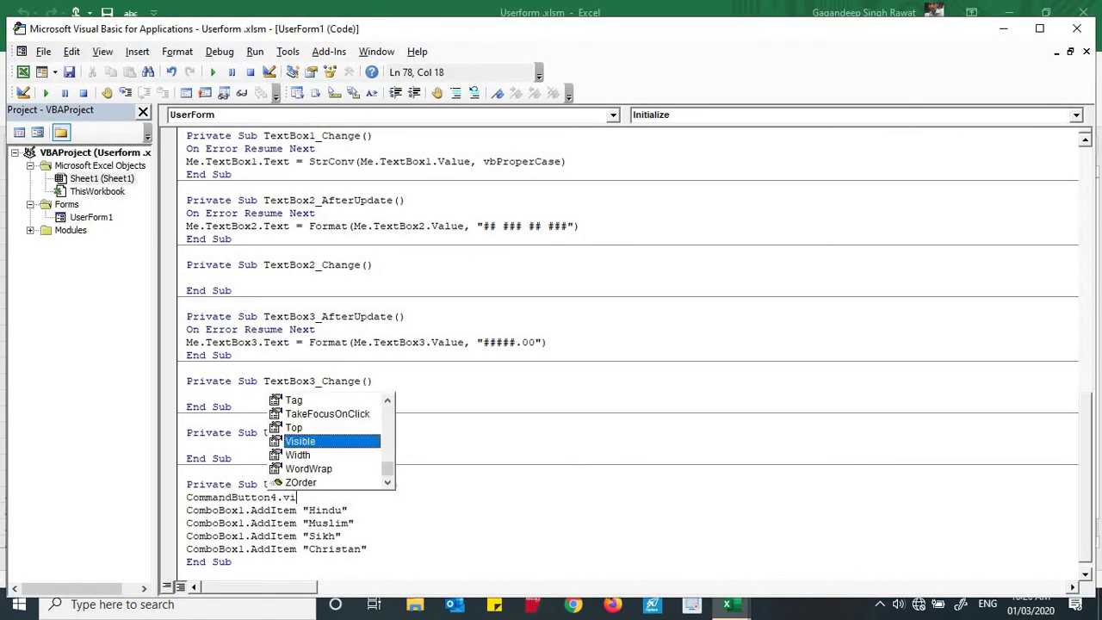
text(sible)
text( =)
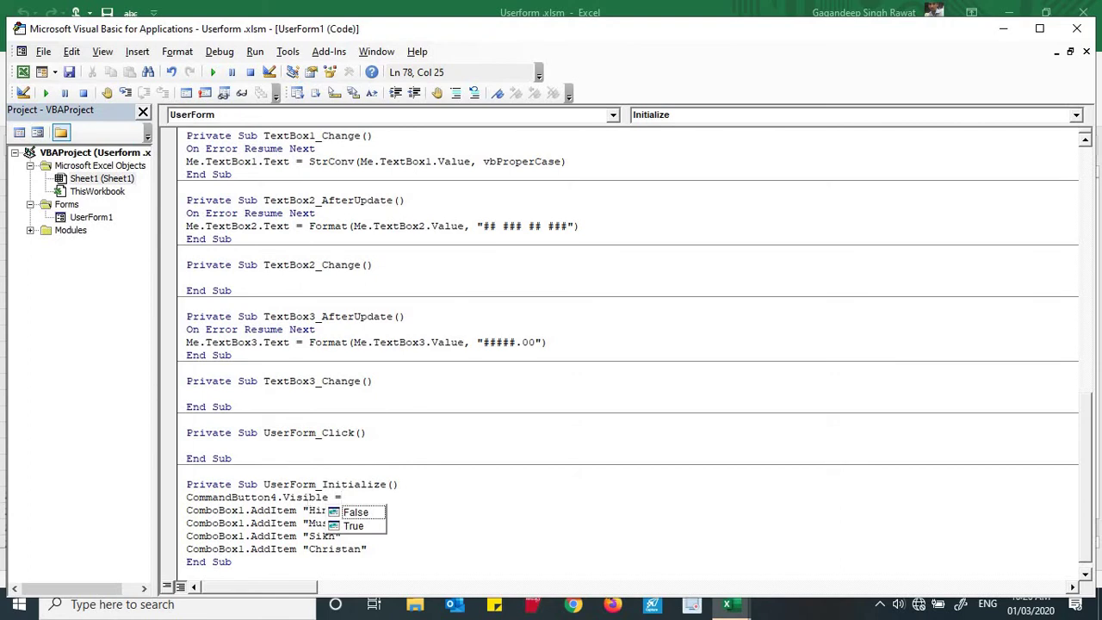
text(False)
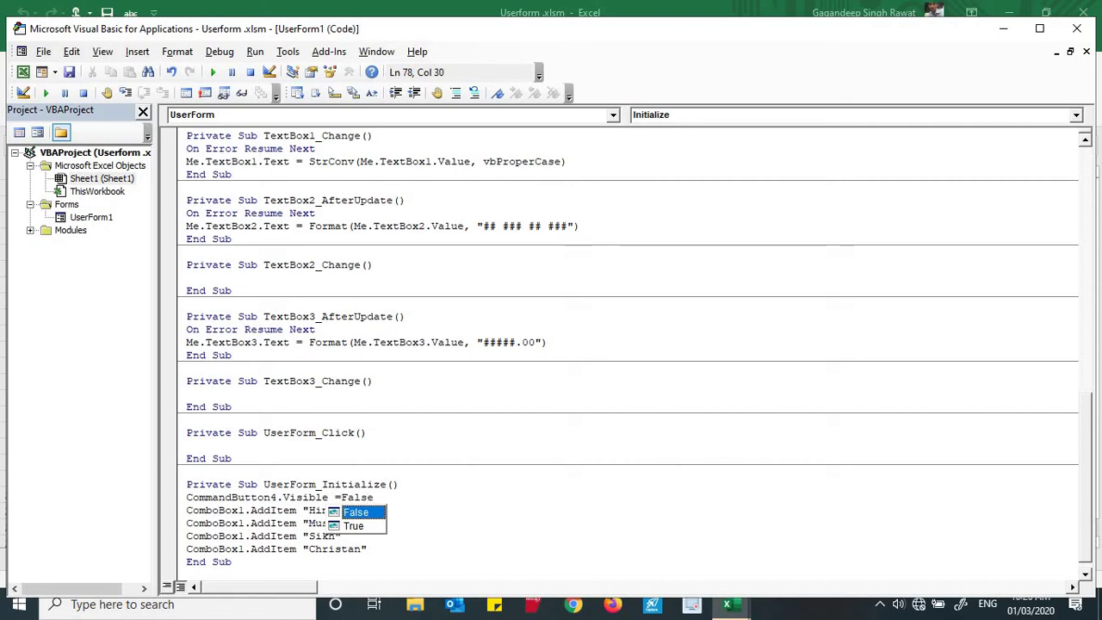
key(Return)
text(image)
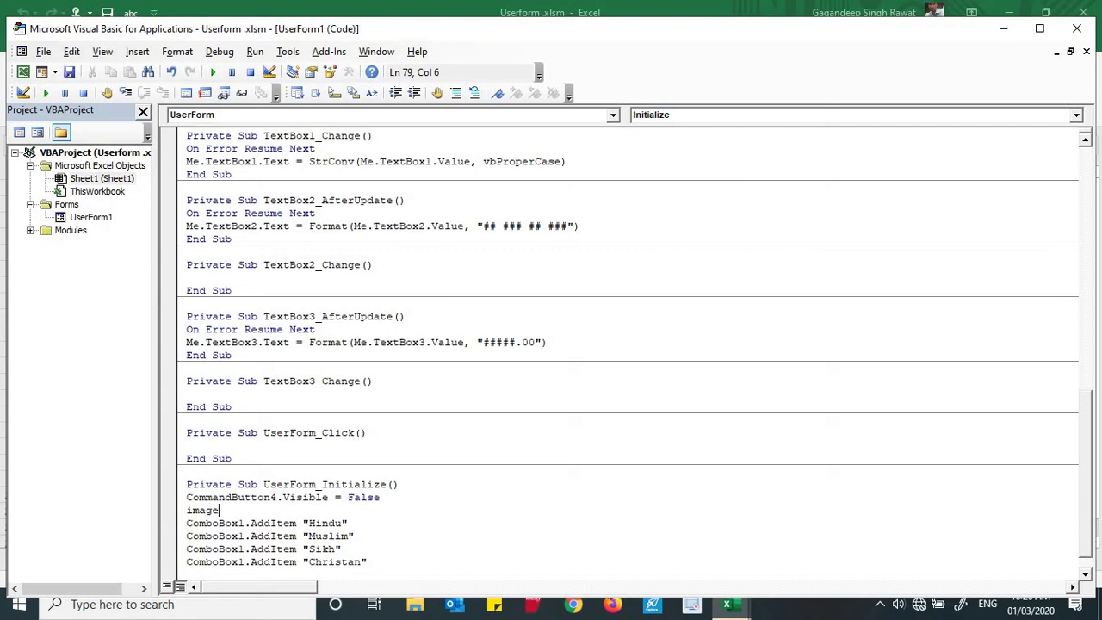
text(2.)
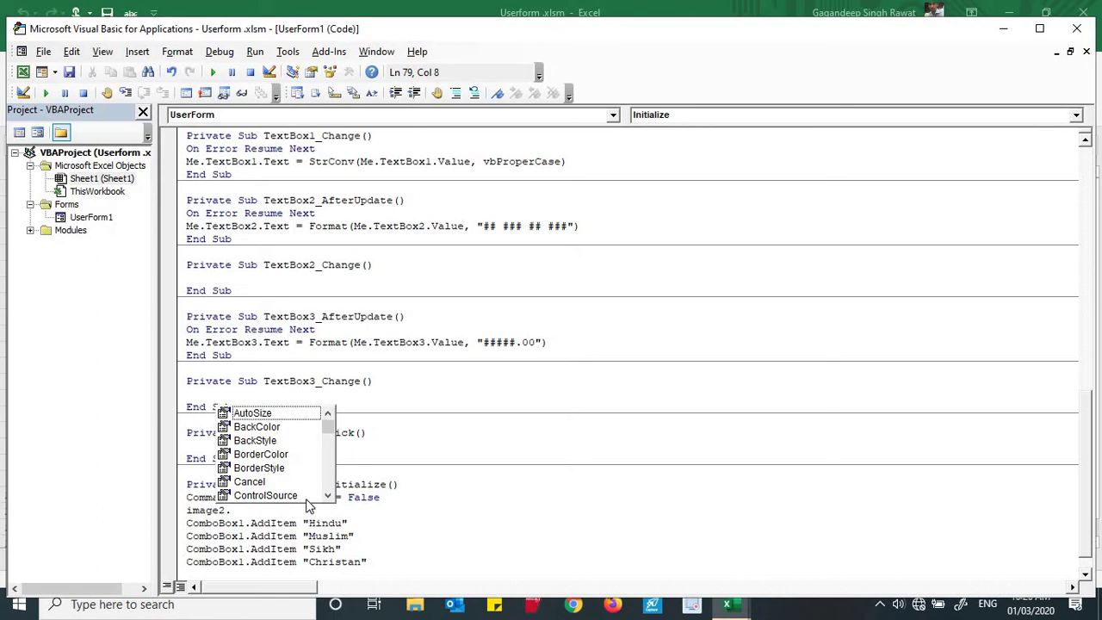
text(visible)
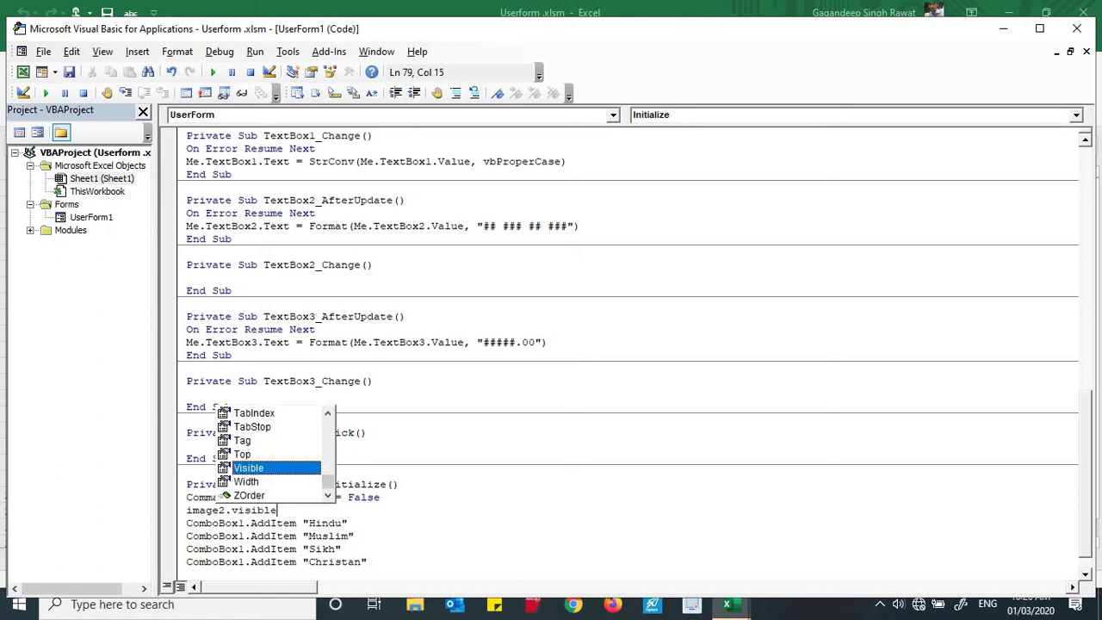
text( = )
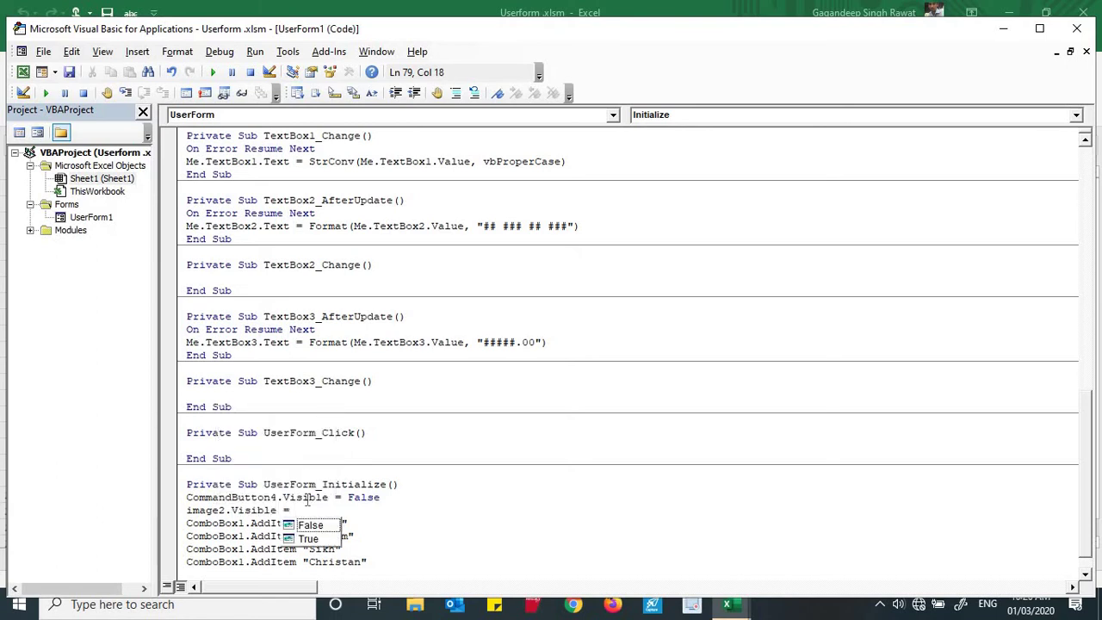
text(Fasle)
click(399, 555)
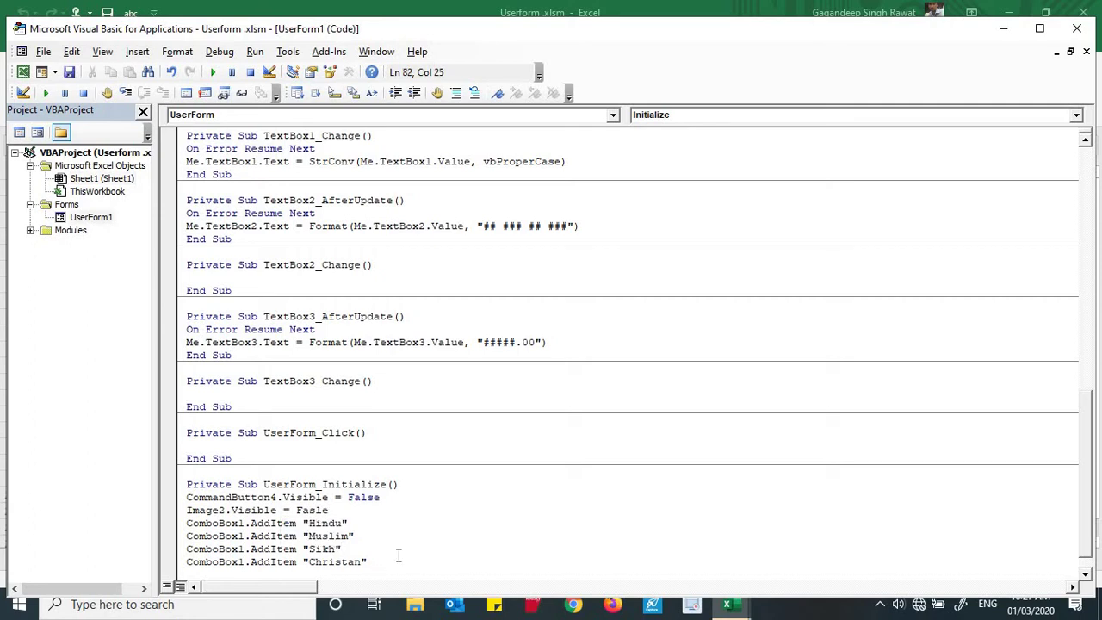
click(315, 510)
key(BackSpace)
text(s)
click(410, 547)
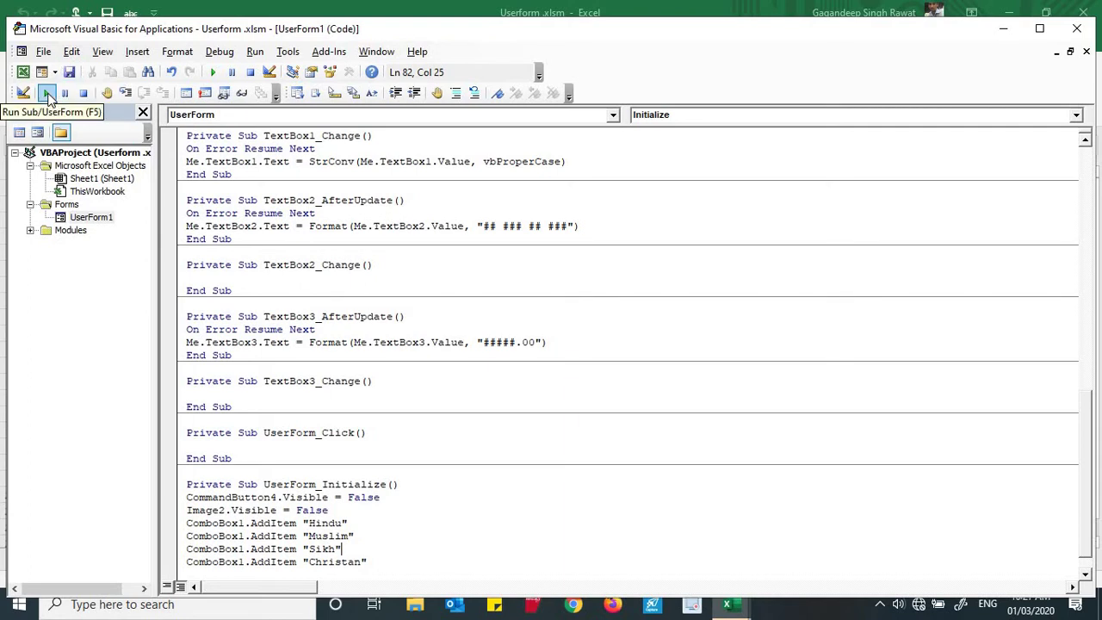
Test-run the form, click the switch's OFF part, and close it
click(48, 94)
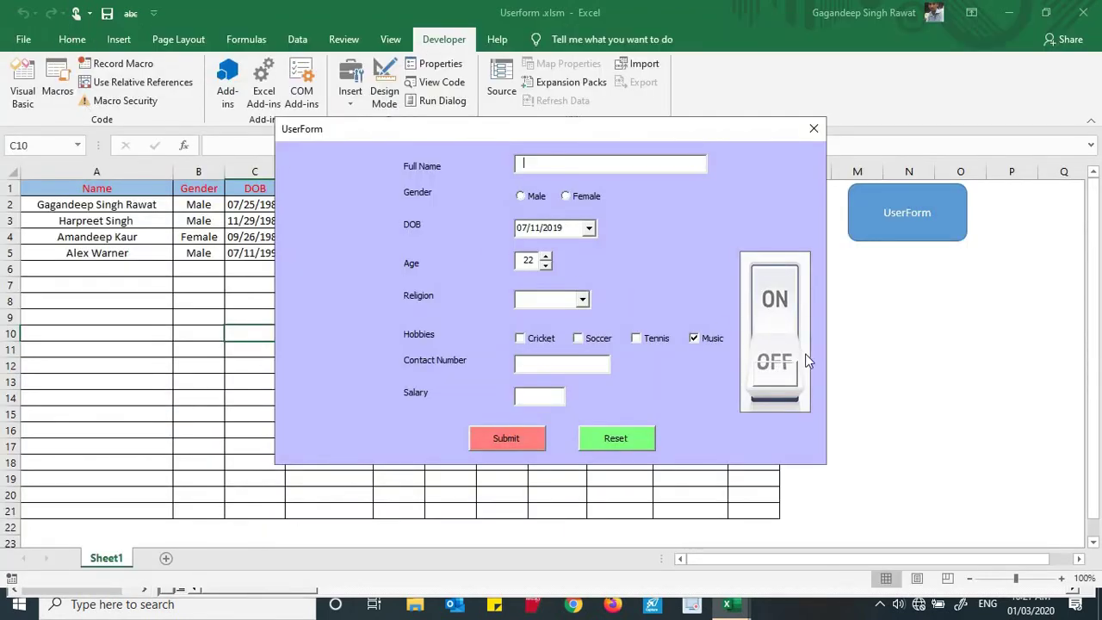
click(784, 370)
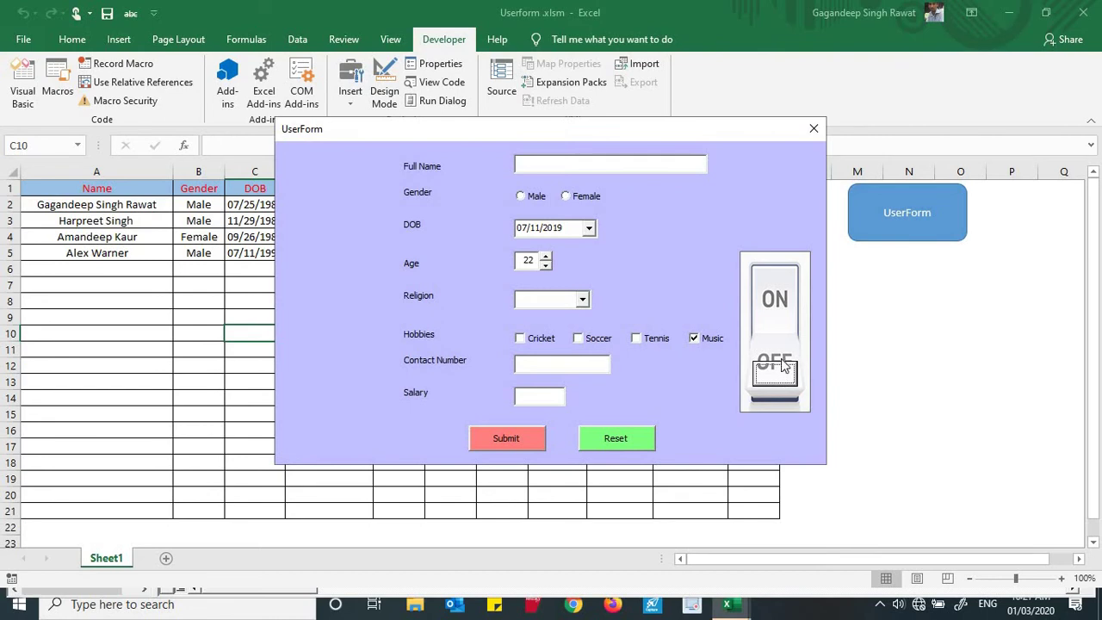
click(813, 130)
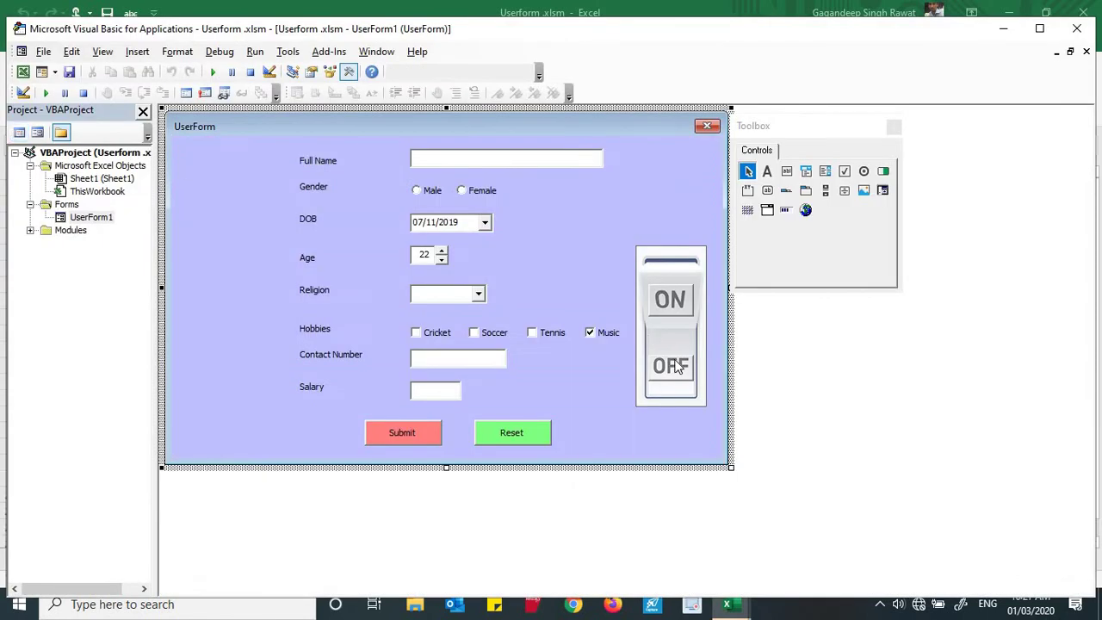
Nudge the OFF control up one step and test-run the form
click(678, 366)
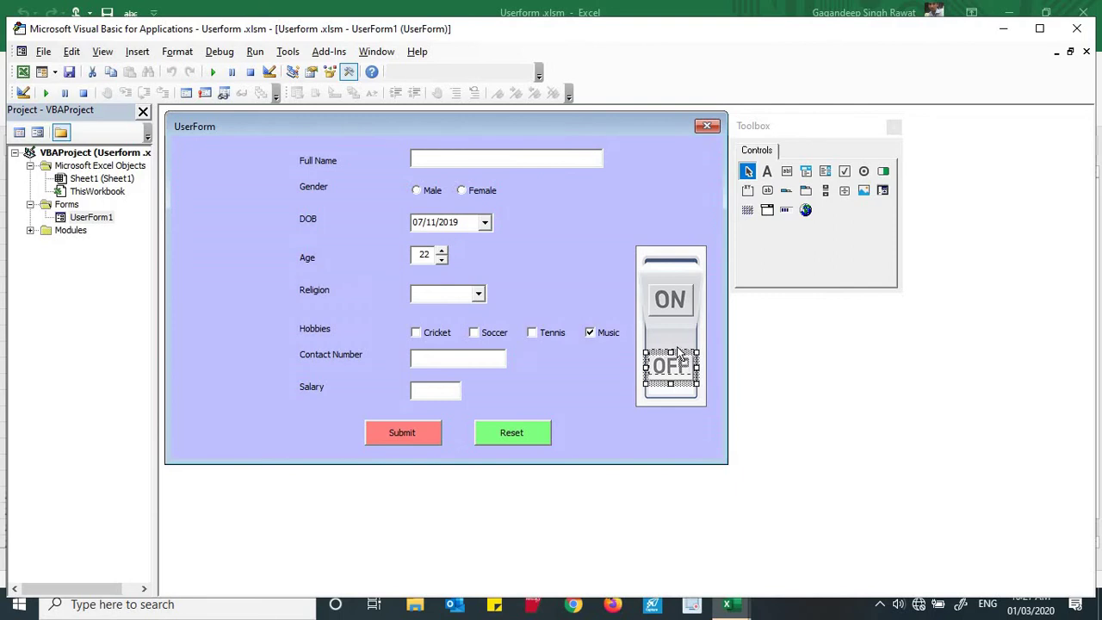
key(Up)
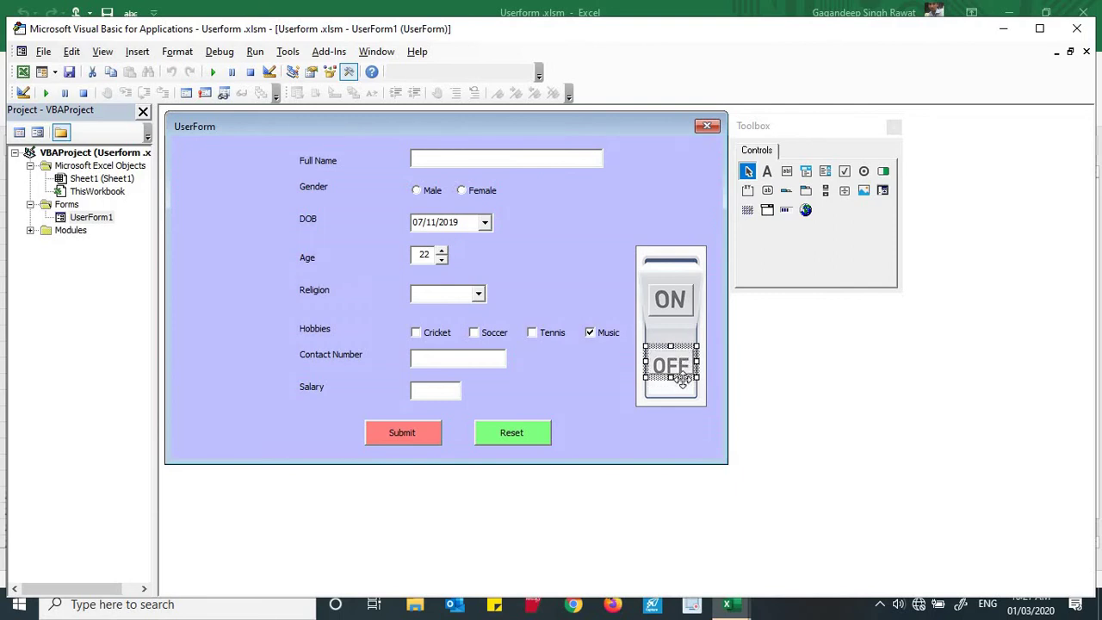
click(685, 389)
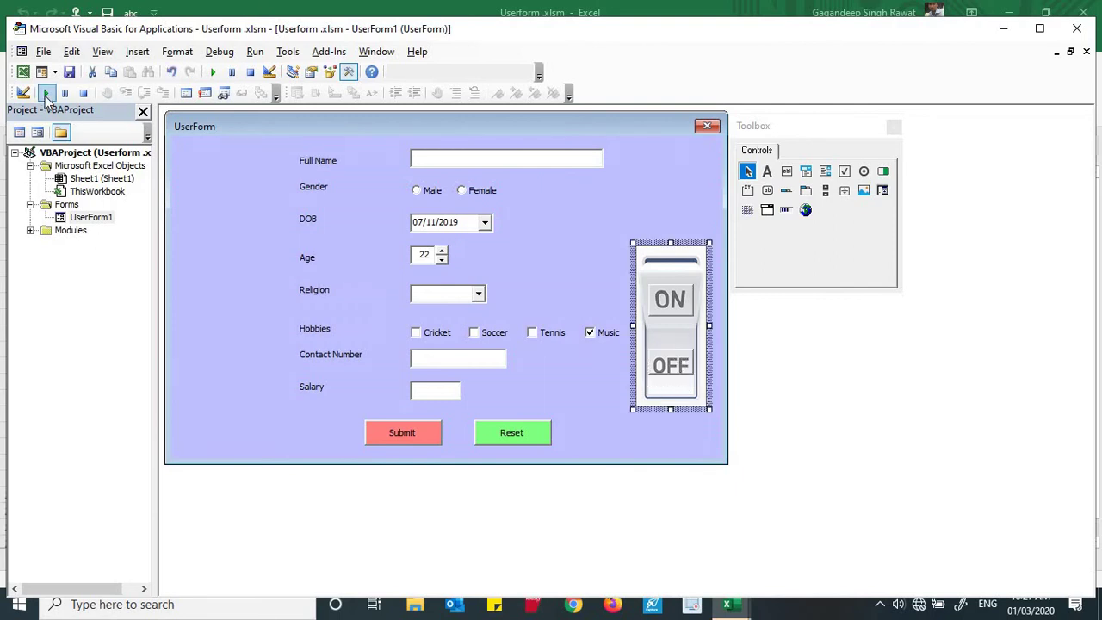
click(46, 94)
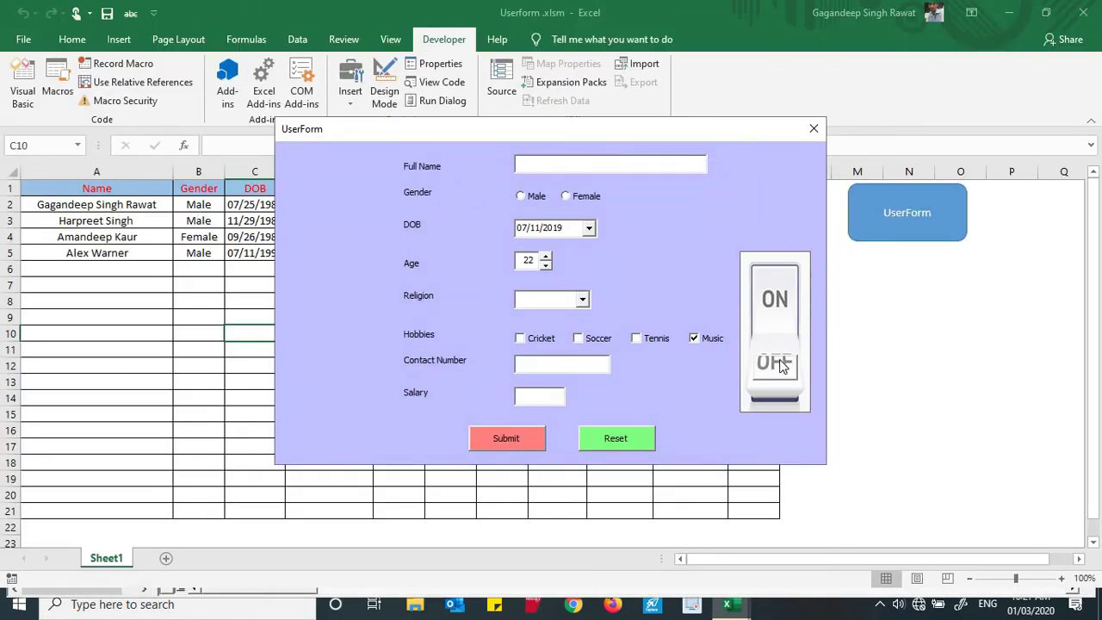
click(813, 130)
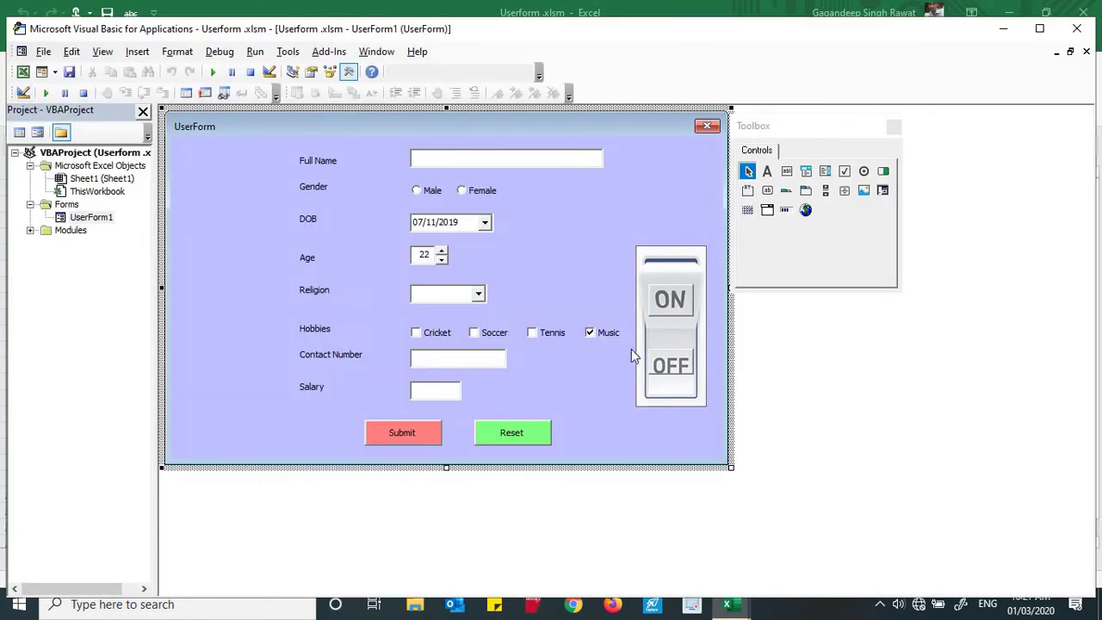
Make the OFF image slightly taller and test it by clicking OFF on the running form
click(677, 367)
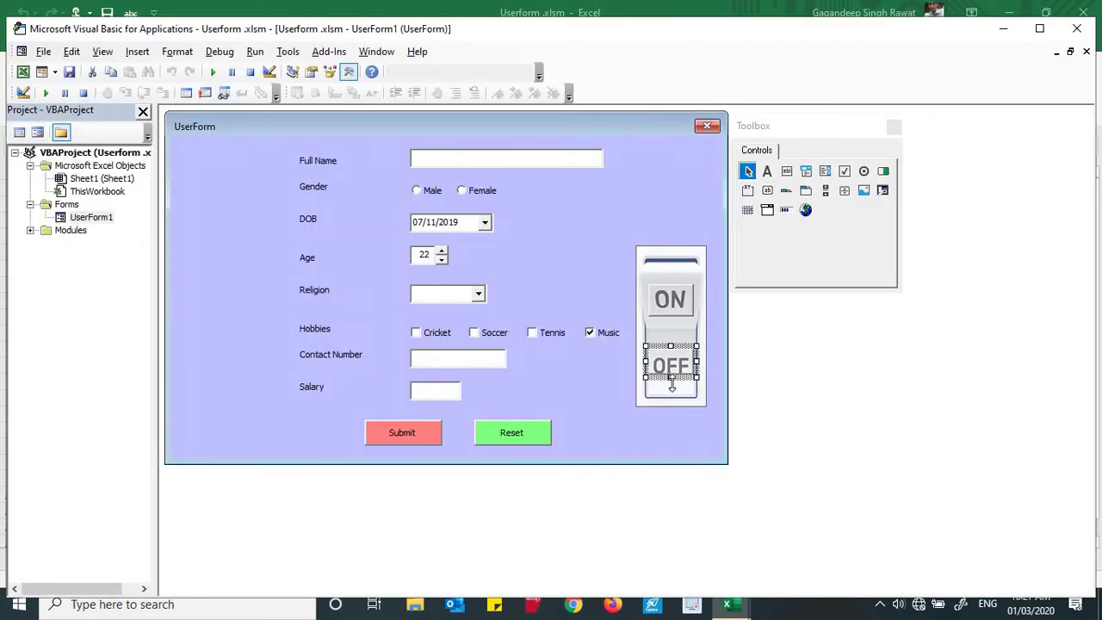
drag(672, 385, 672, 393)
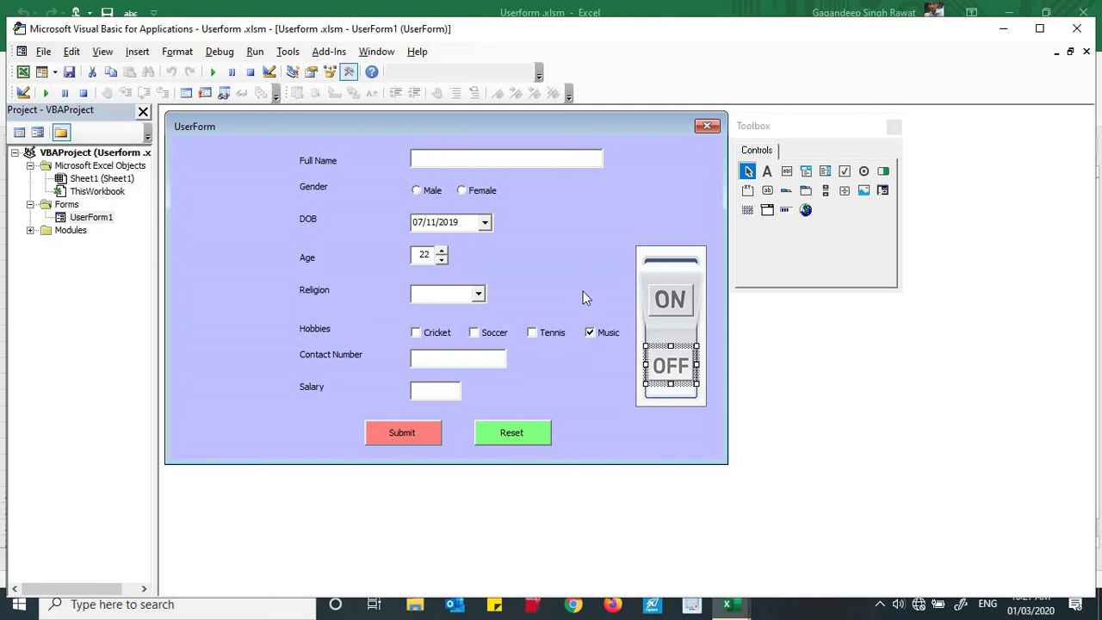
click(583, 298)
click(45, 92)
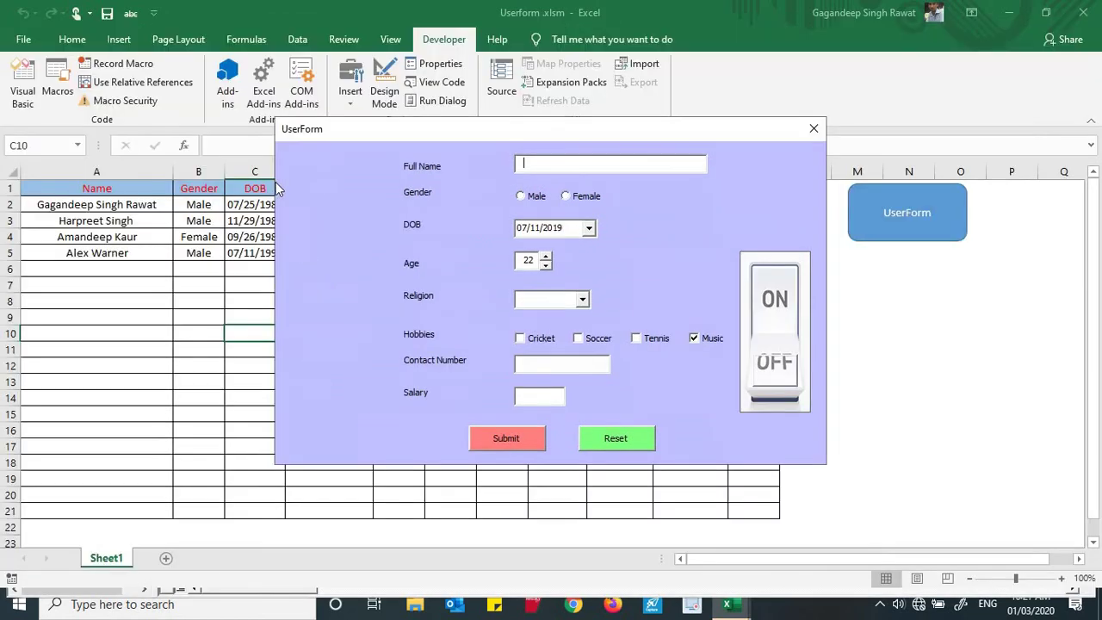
click(784, 366)
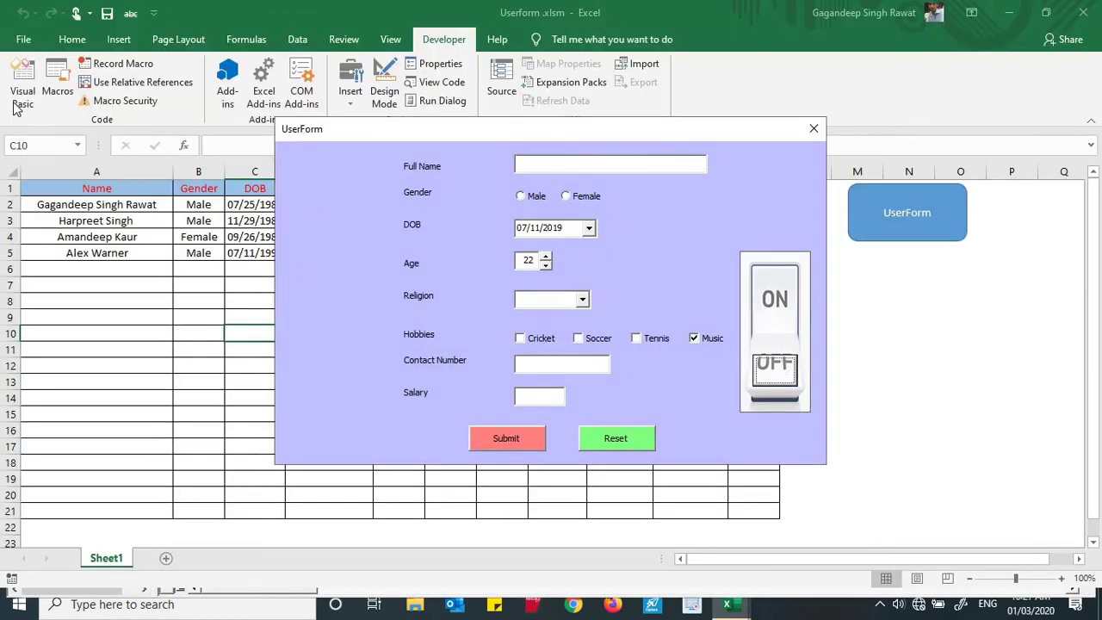
click(812, 130)
Move the OFF image up and trim its top and bottom, test-running after each change
click(678, 362)
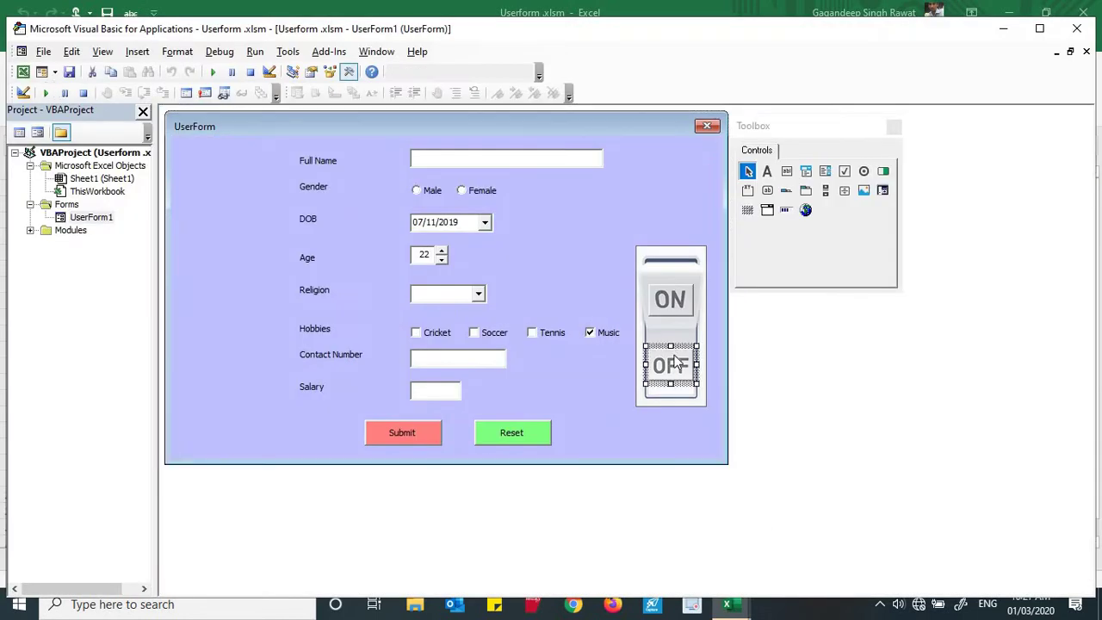
drag(678, 362, 671, 340)
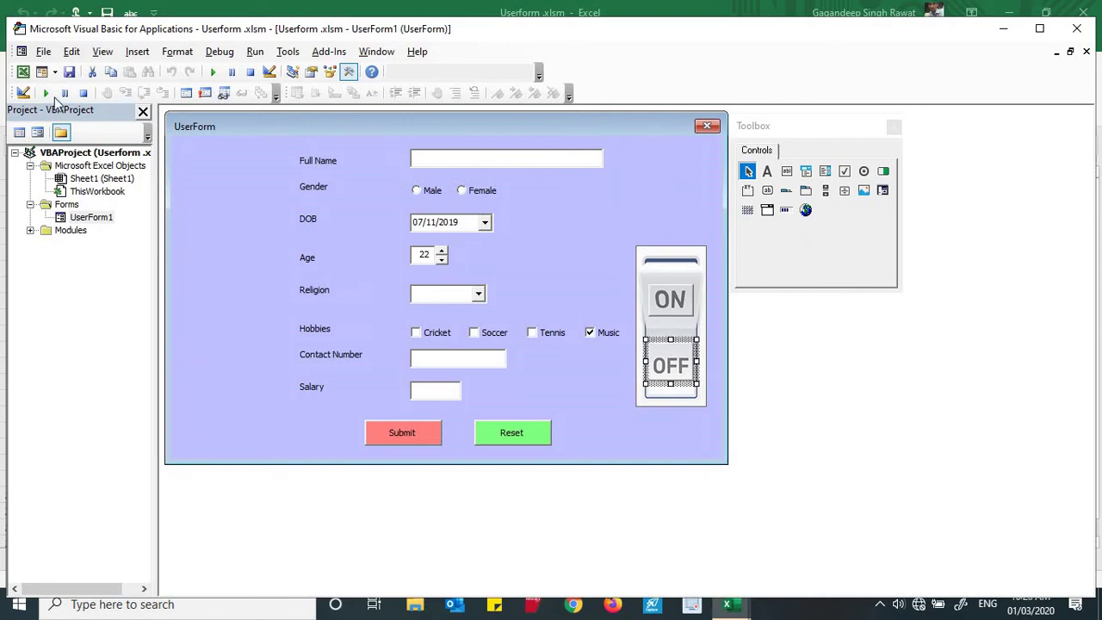
click(45, 93)
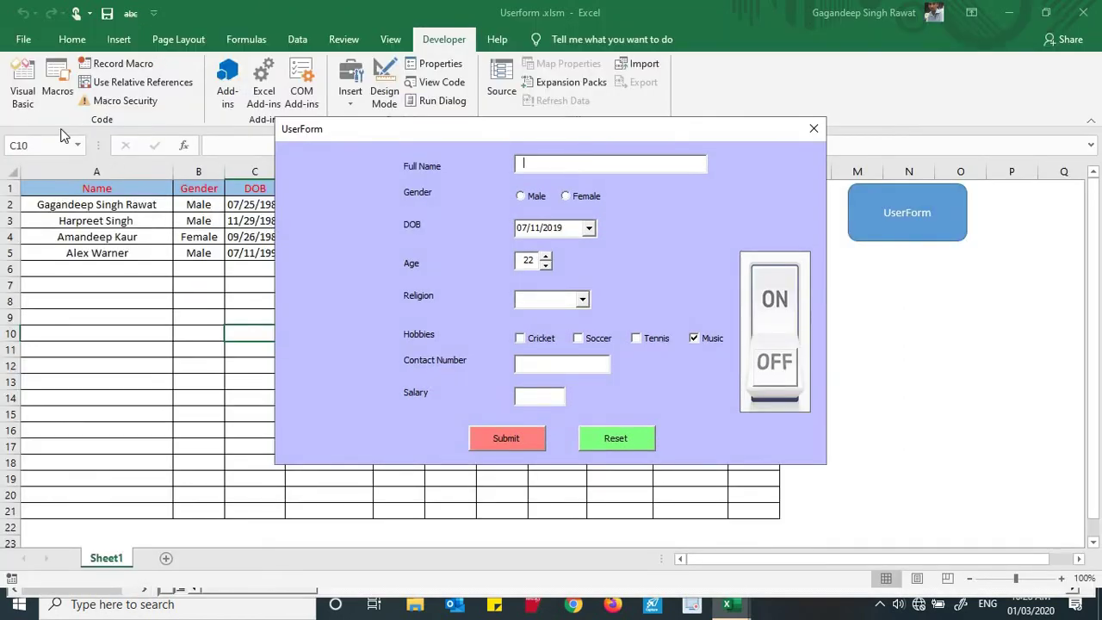
click(814, 132)
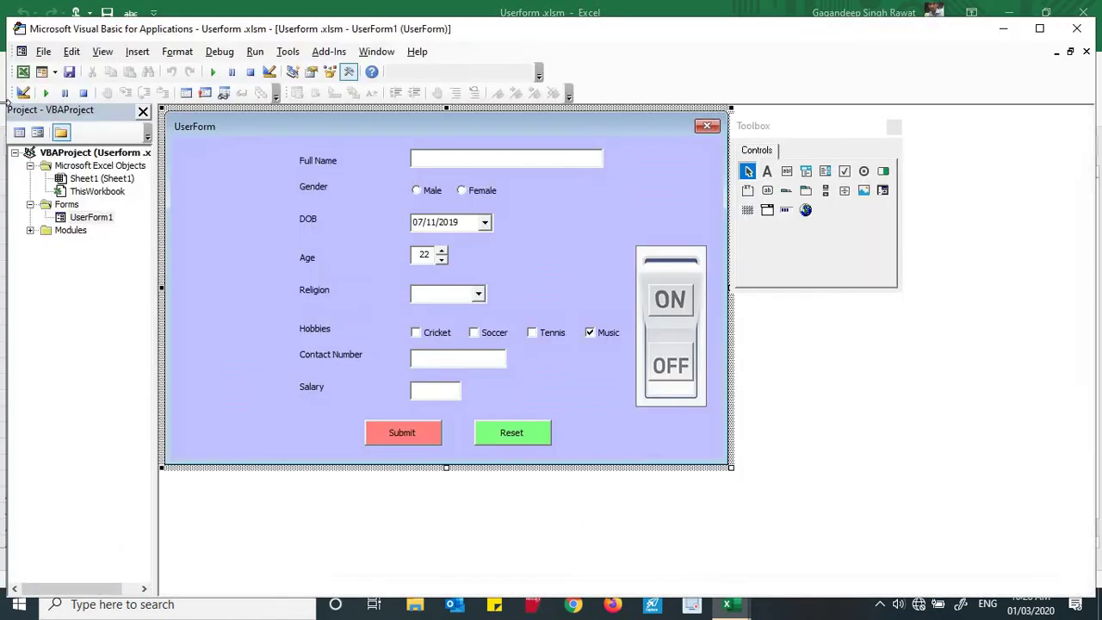
click(671, 343)
drag(671, 340, 671, 345)
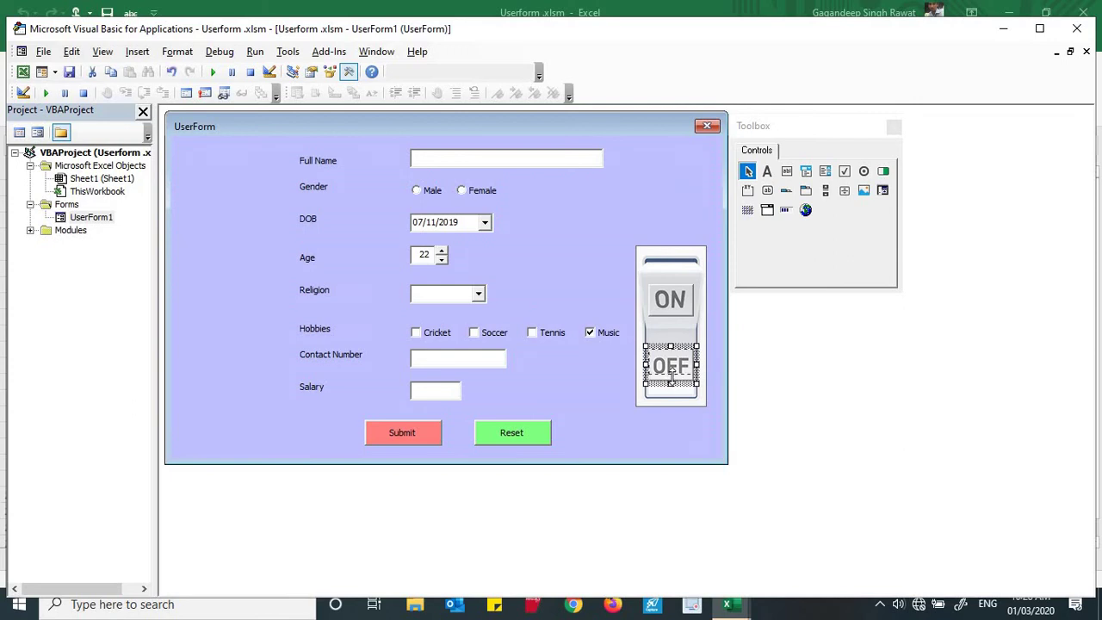
drag(671, 384, 671, 378)
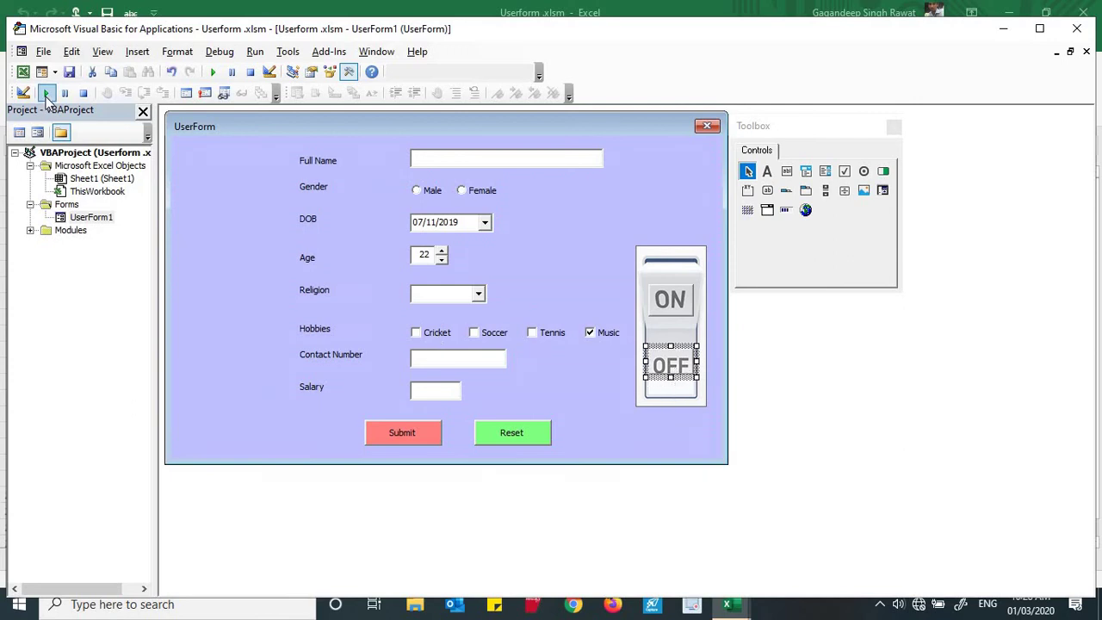
click(46, 93)
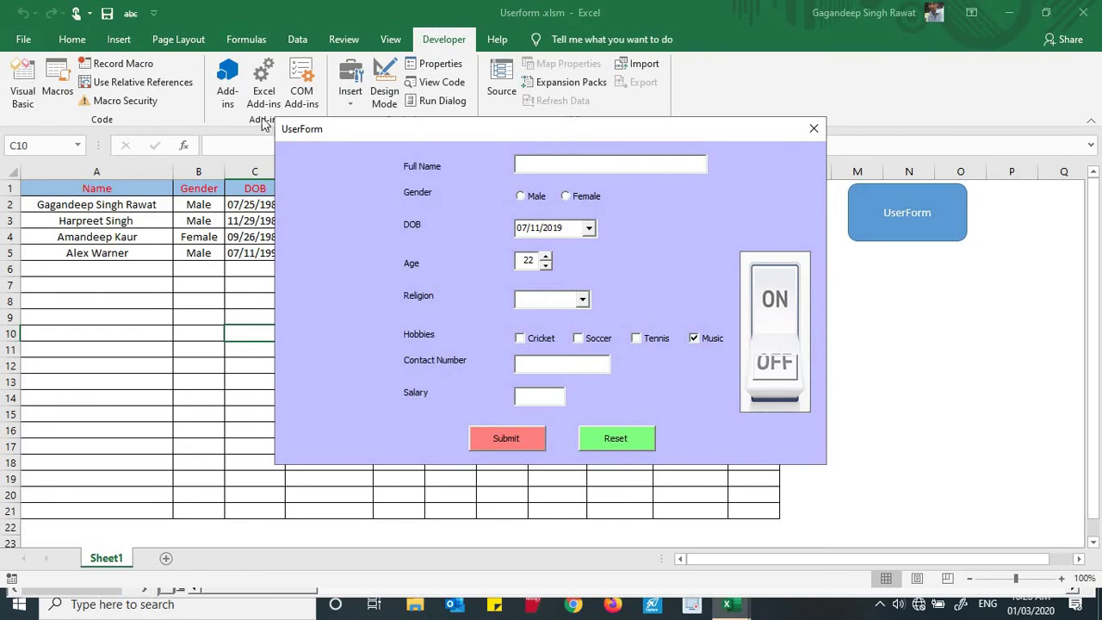
click(814, 128)
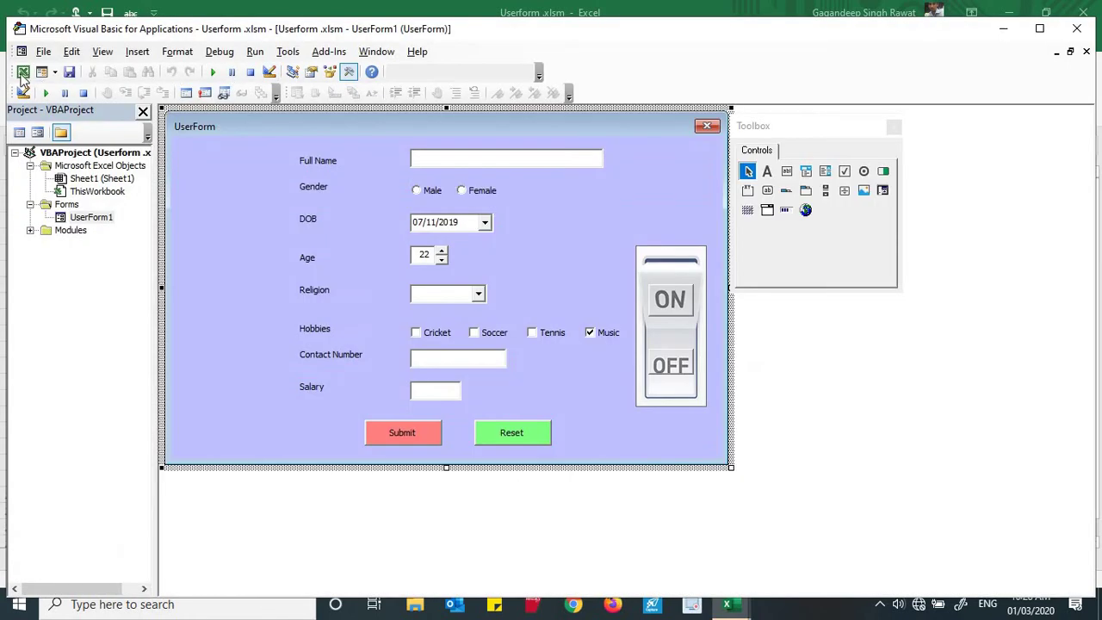
click(661, 367)
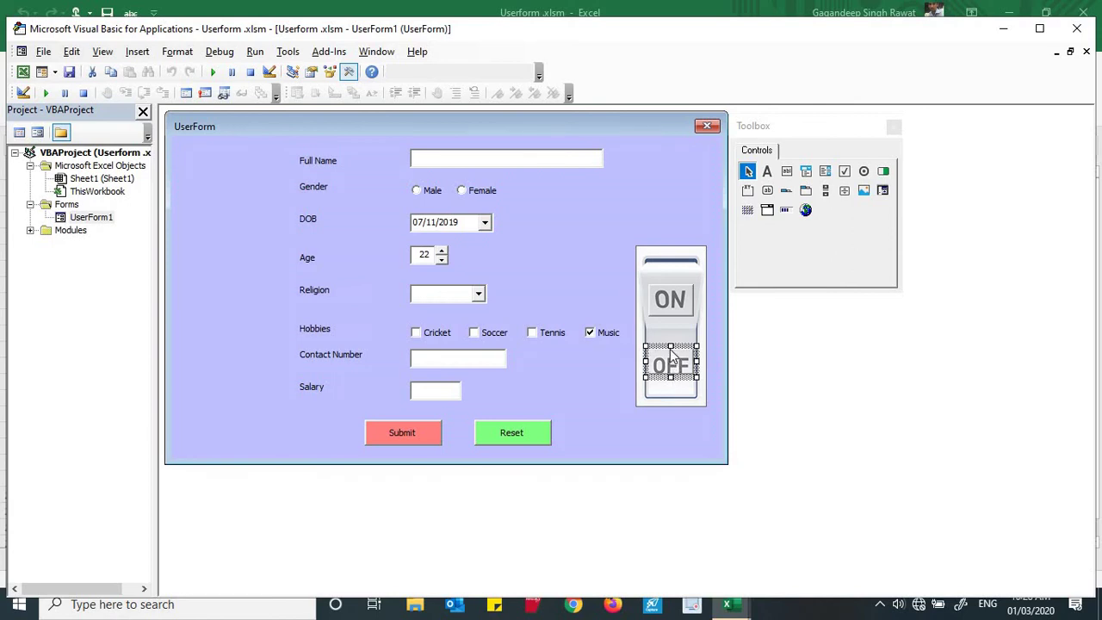
click(670, 354)
click(670, 385)
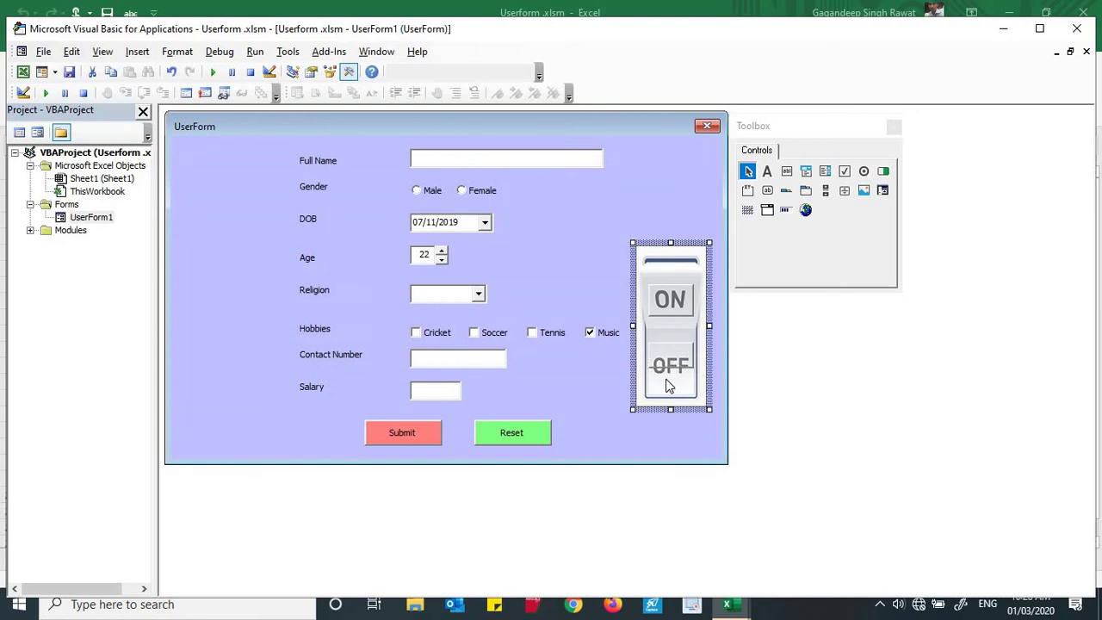
click(46, 93)
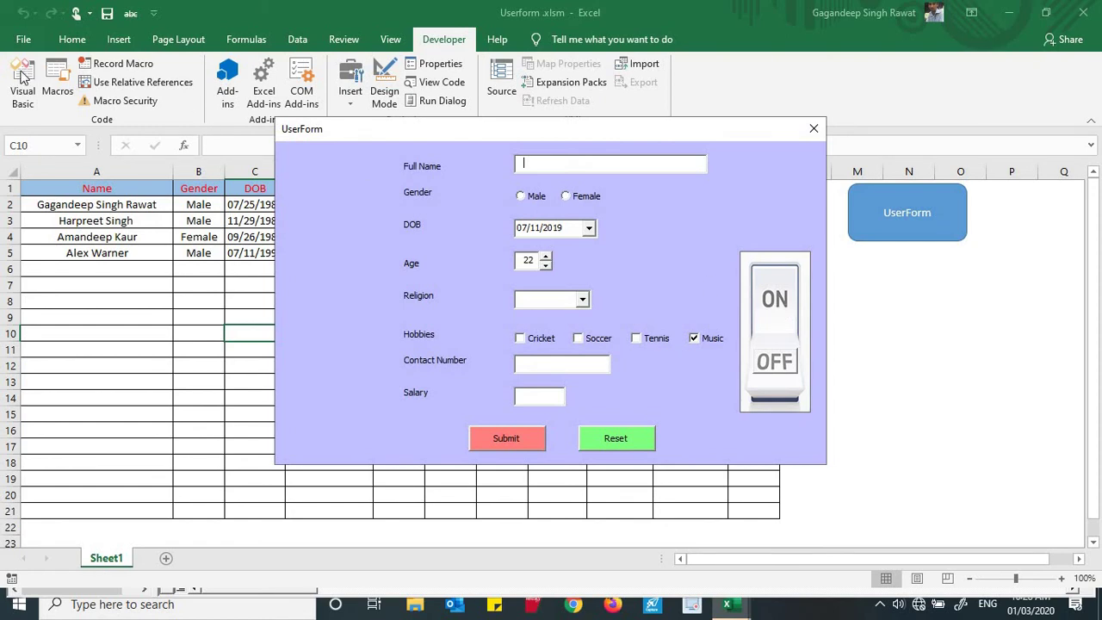
click(815, 129)
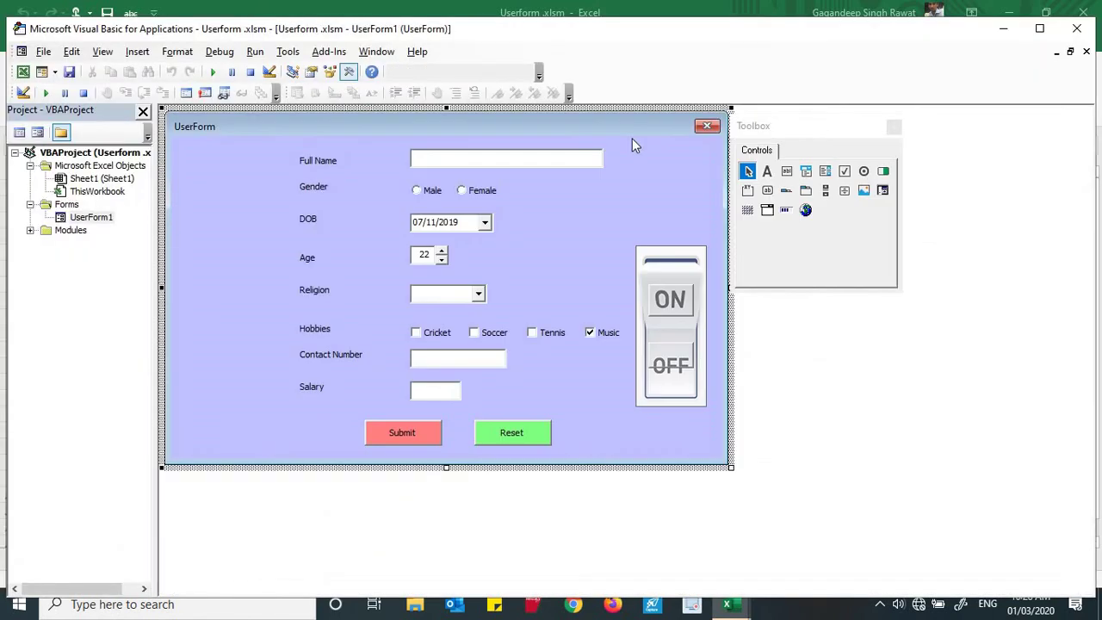
click(679, 307)
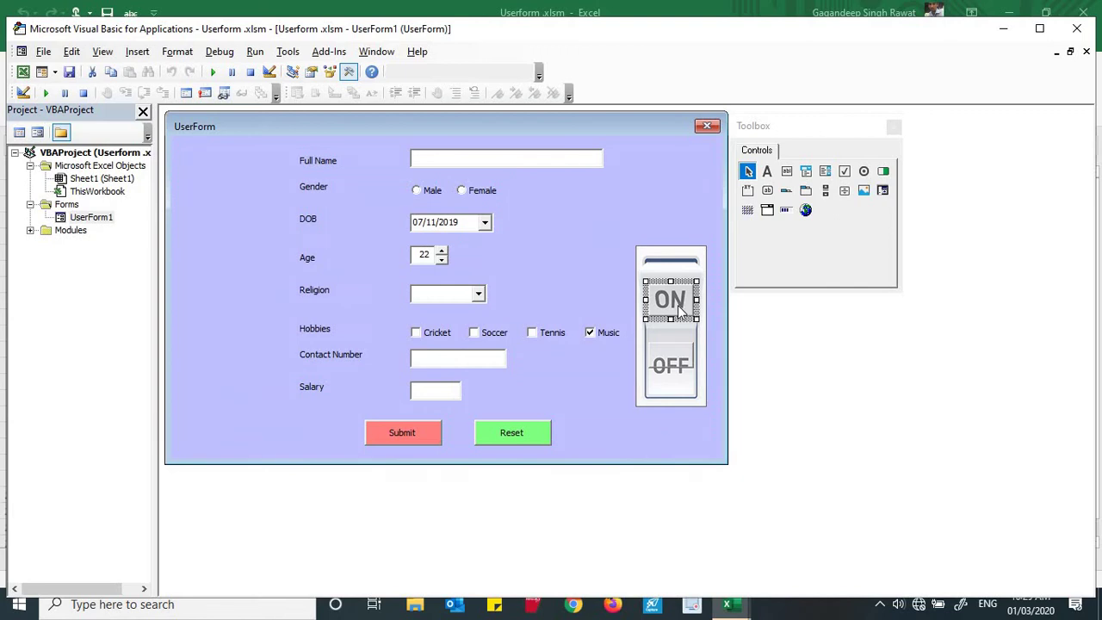
double_click(675, 361)
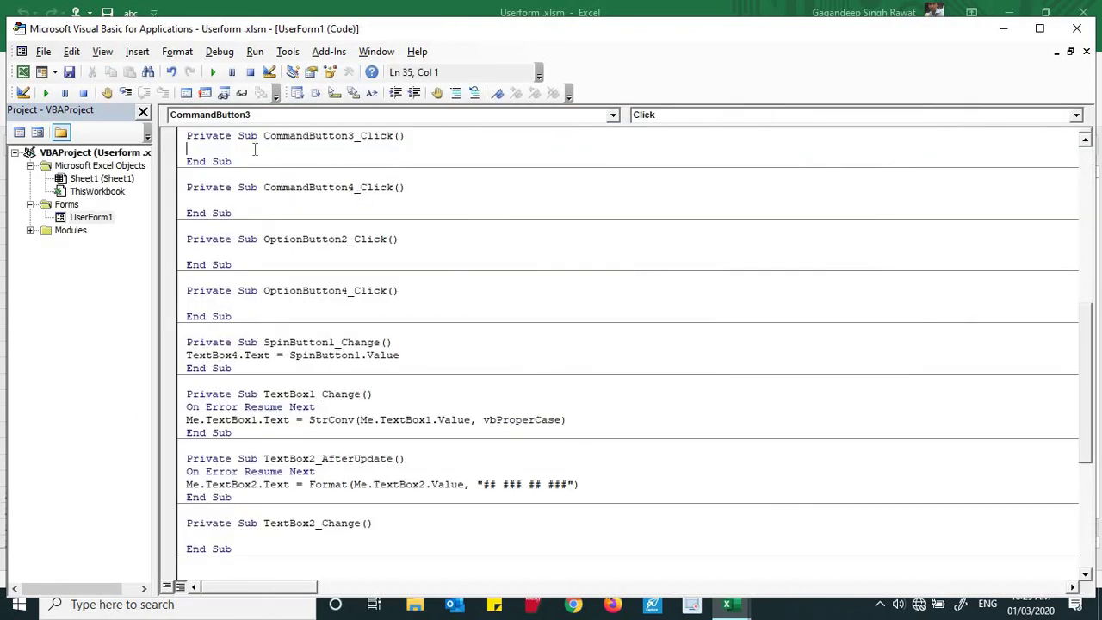
Write Application.Visible = False, Image2.Visible = True and CommandButton4.Visible = True in CommandButton3_Click
text(appli)
text(cation)
text(.v)
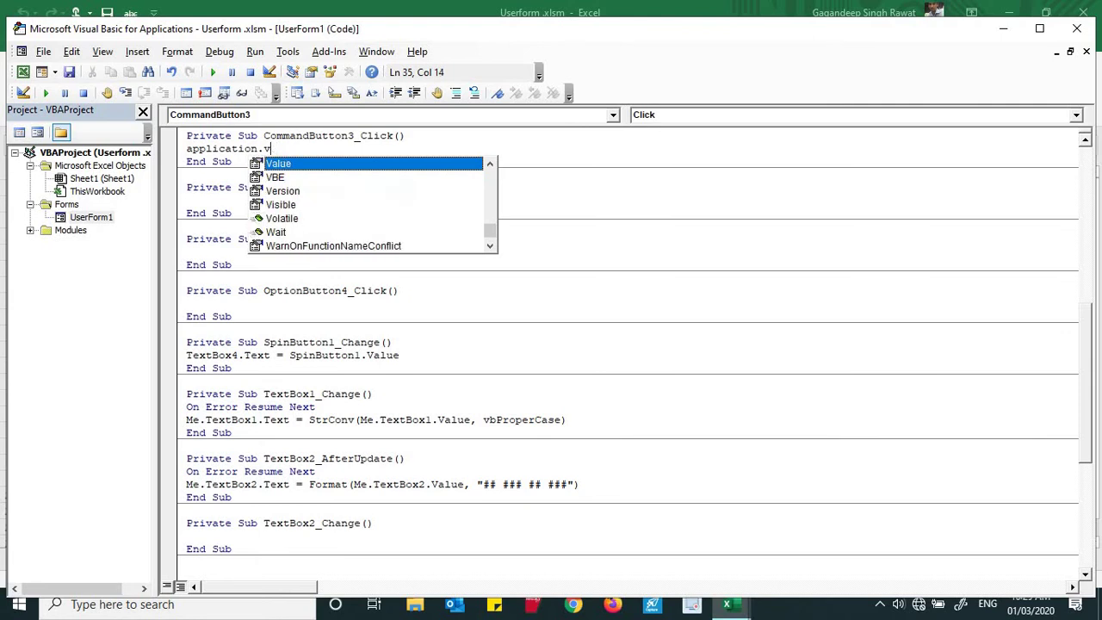
text(isible)
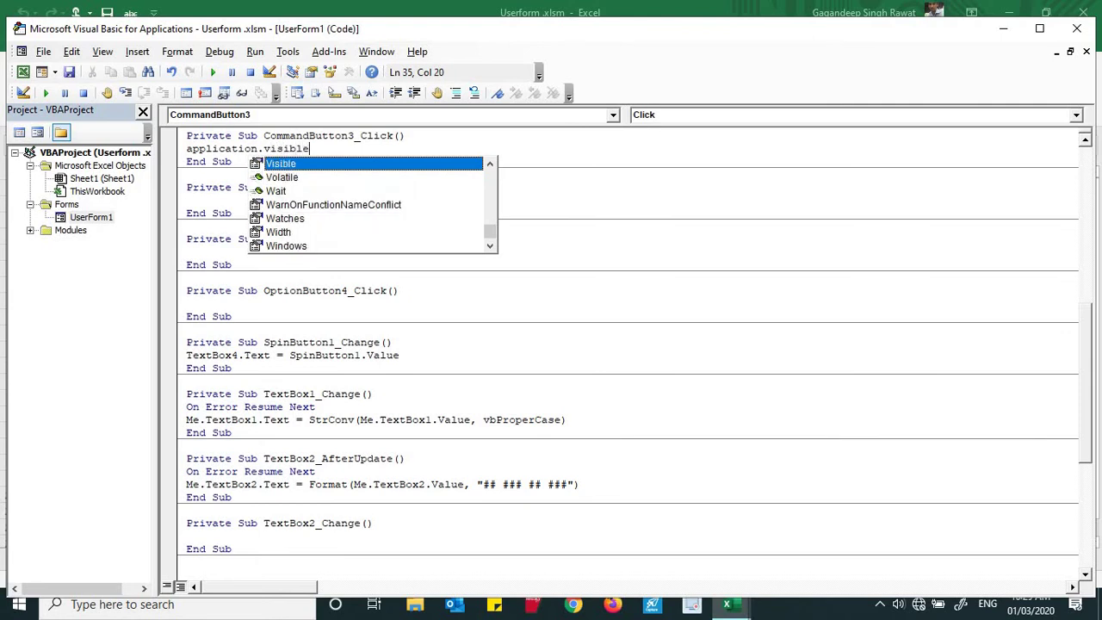
text( = )
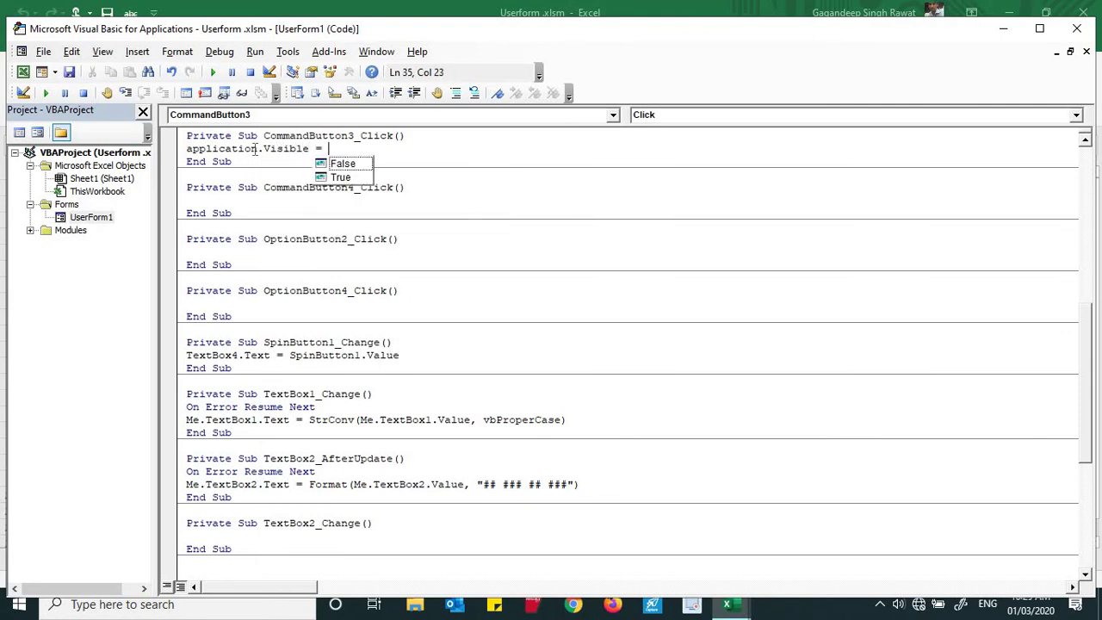
text(False)
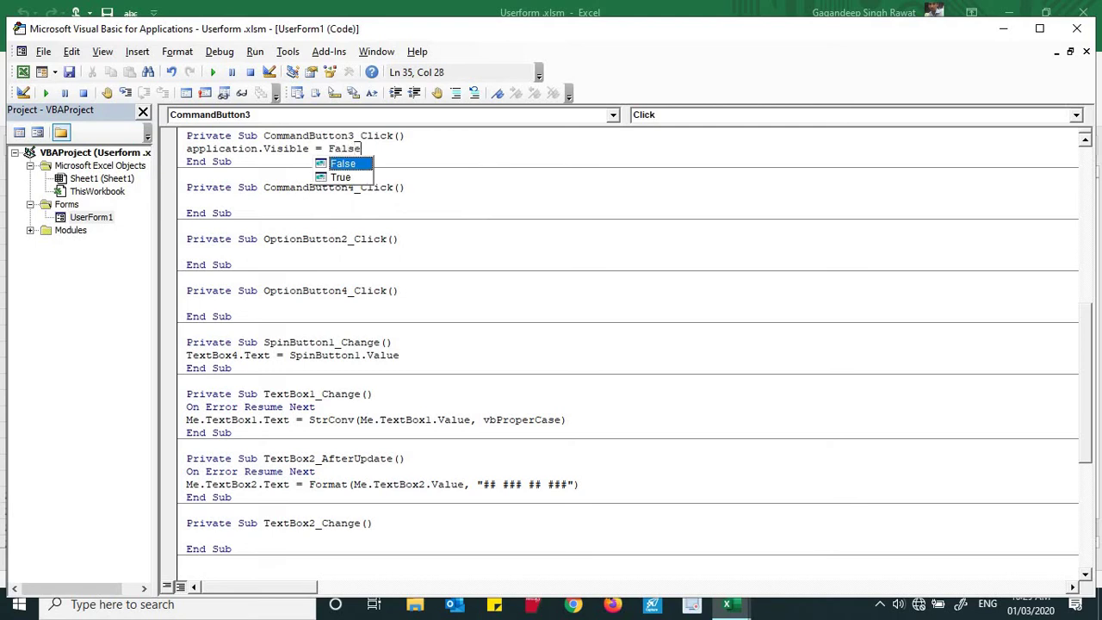
key(Return)
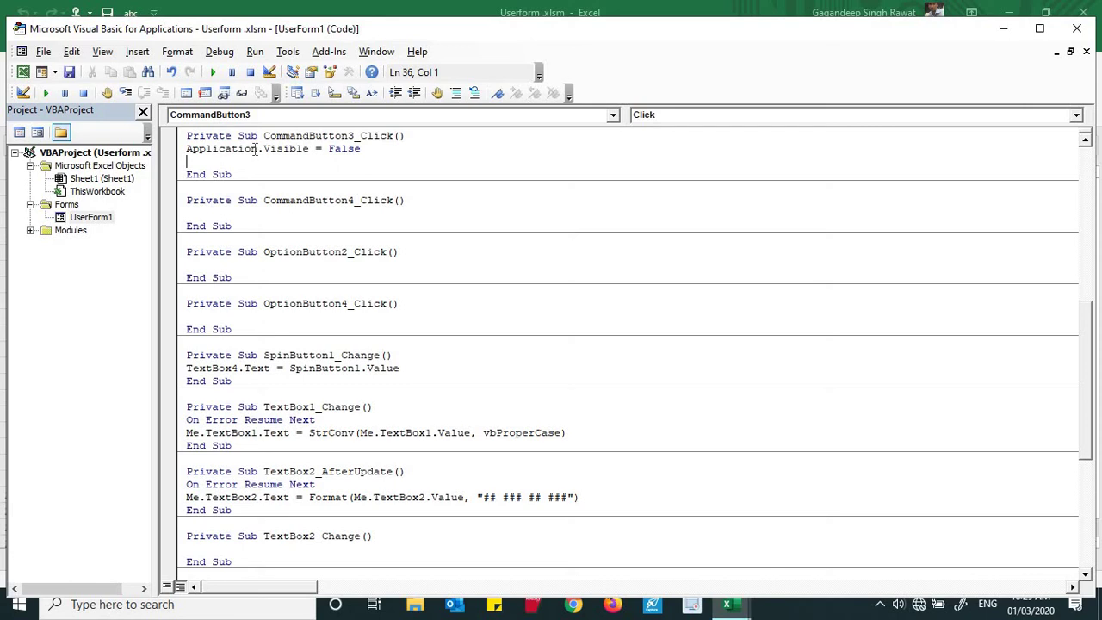
text(i)
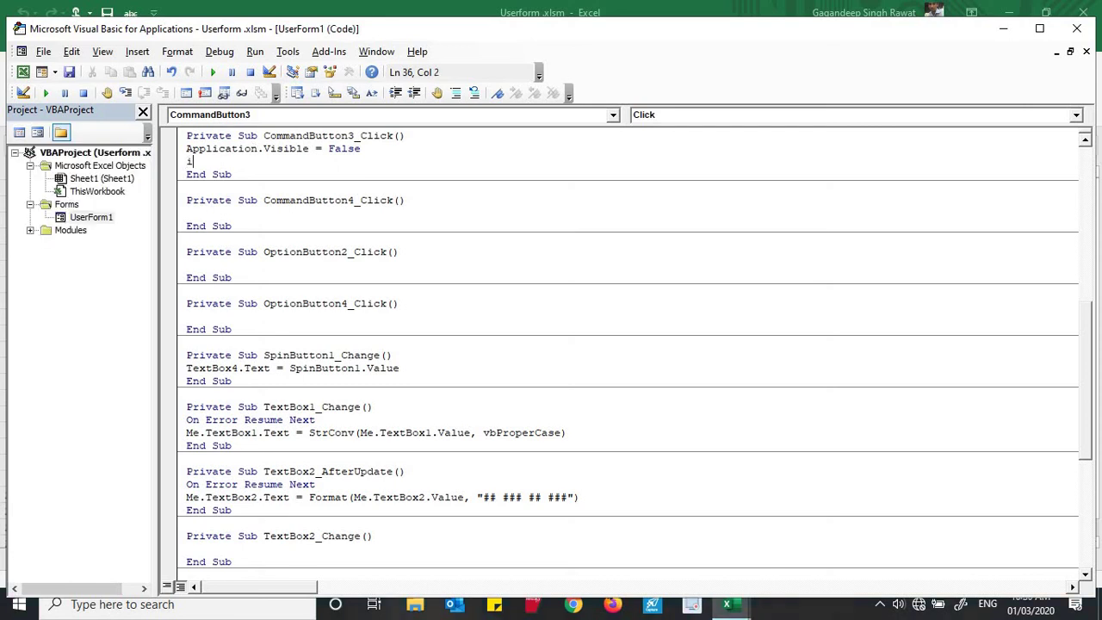
text(mage)
text(2.vi)
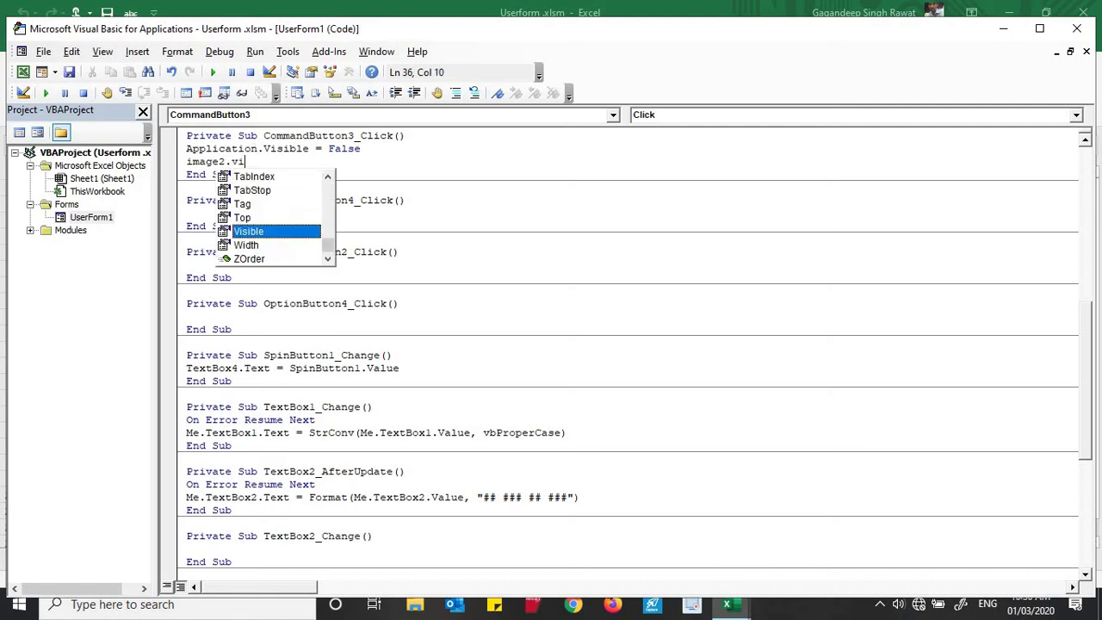
text(sible )
text(= )
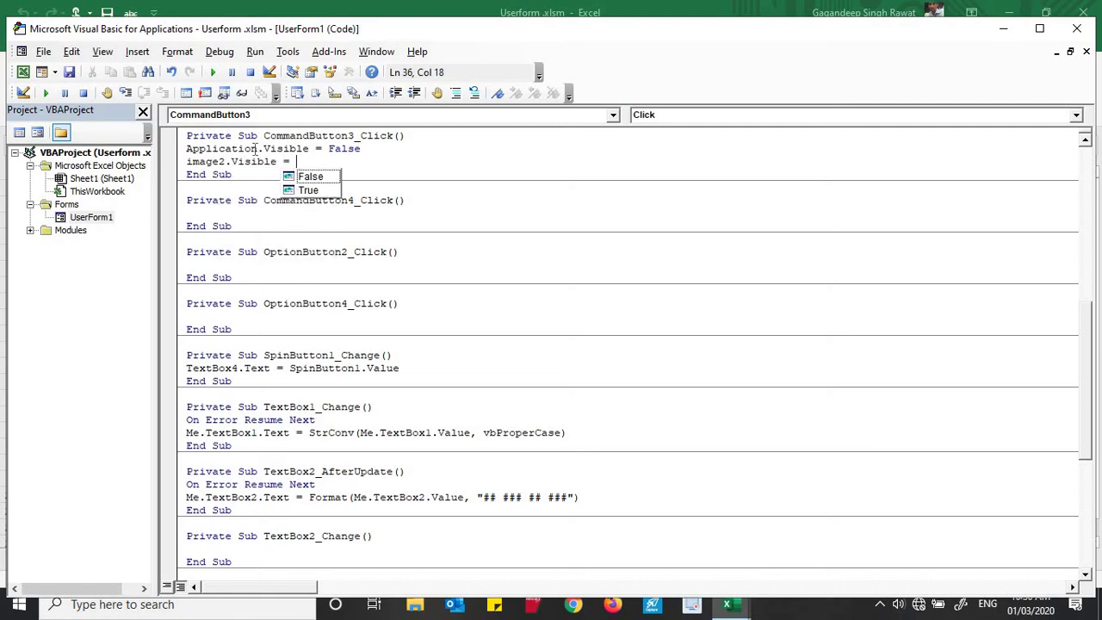
text(Tru)
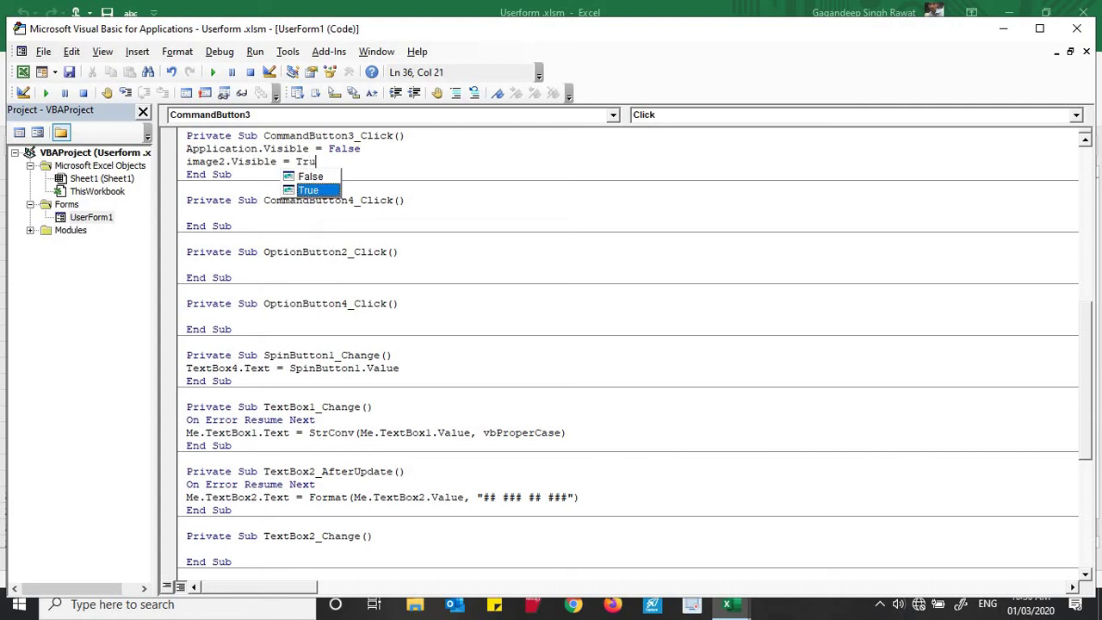
text(e)
key(Return)
text(co)
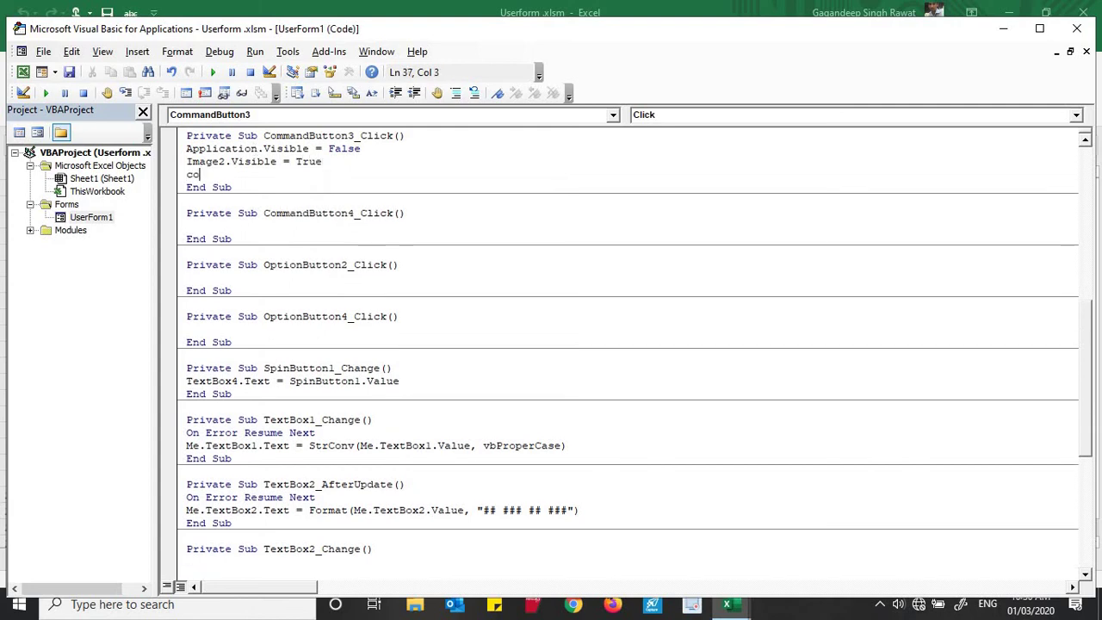
text(mmand)
text(button)
text(4)
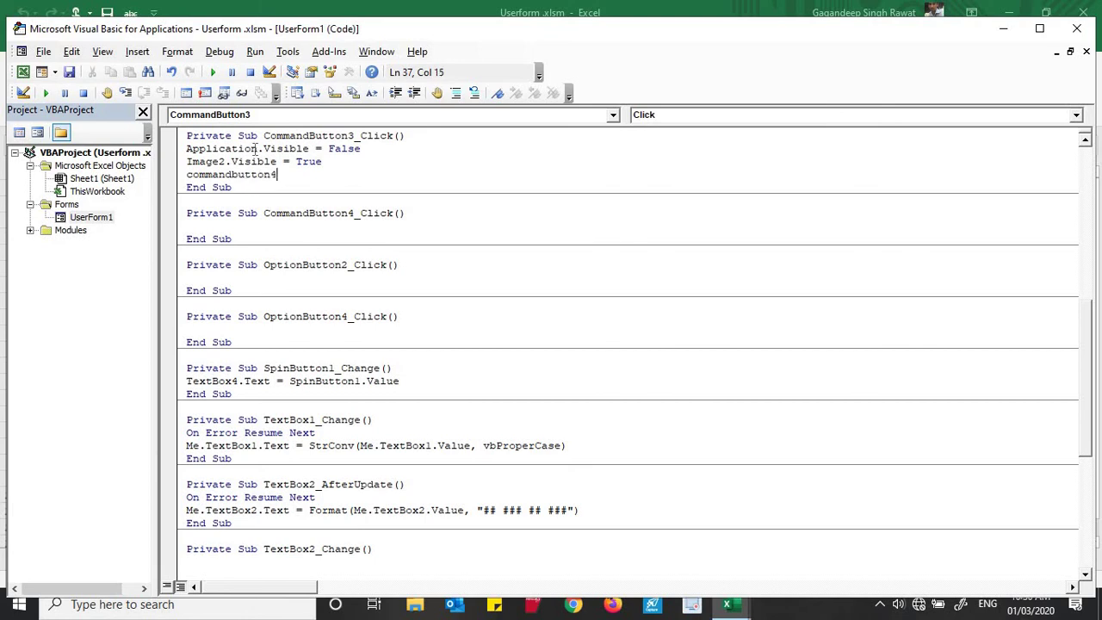
text(.vis)
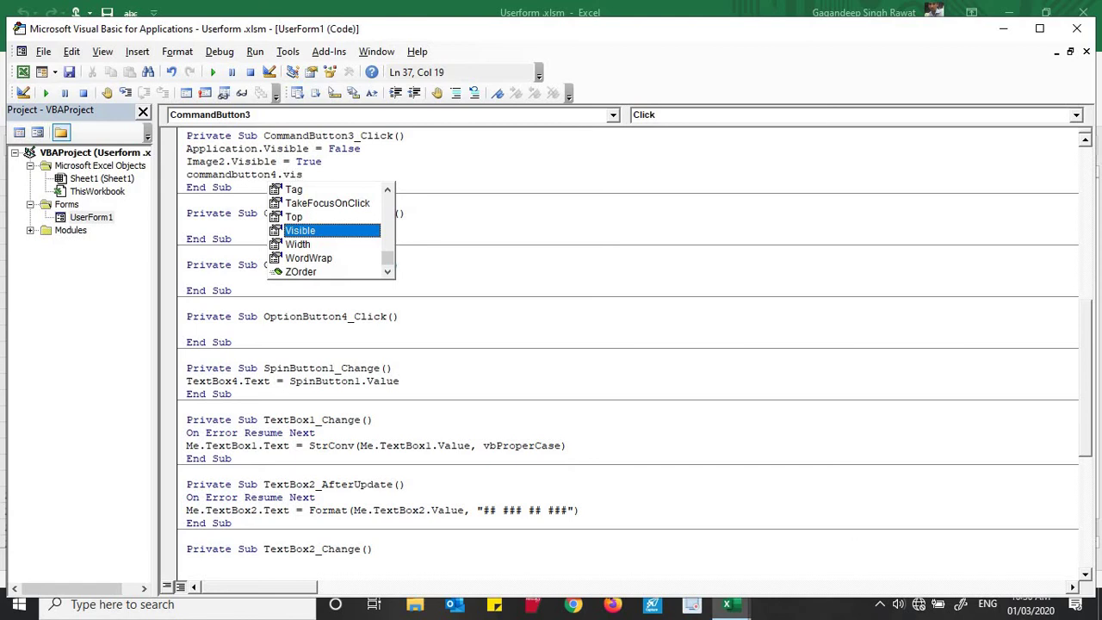
text(ible)
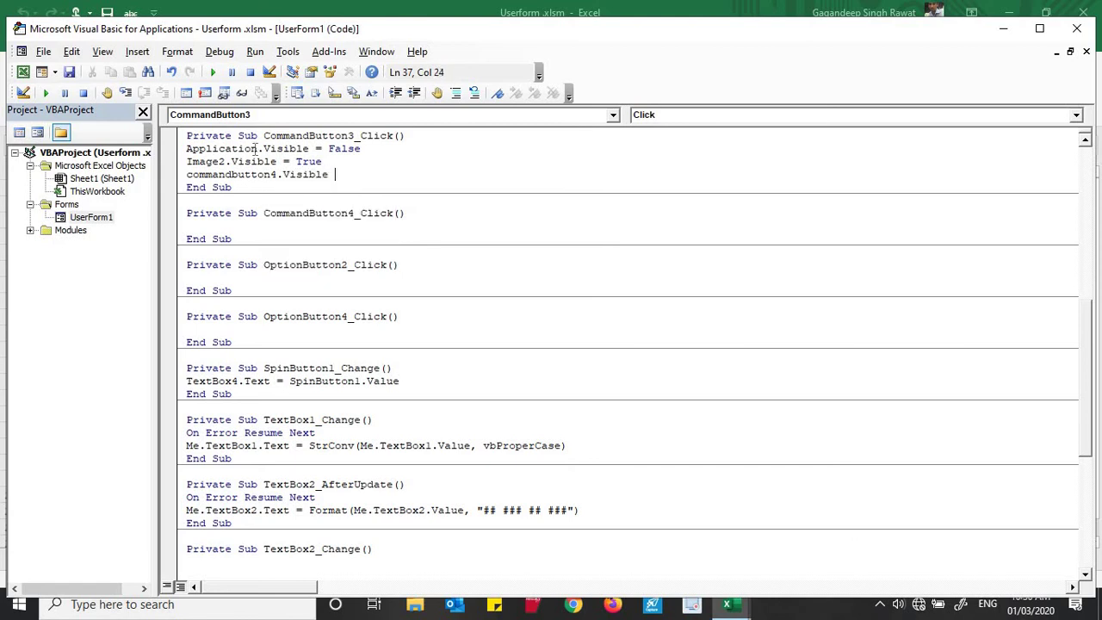
text( = Tr)
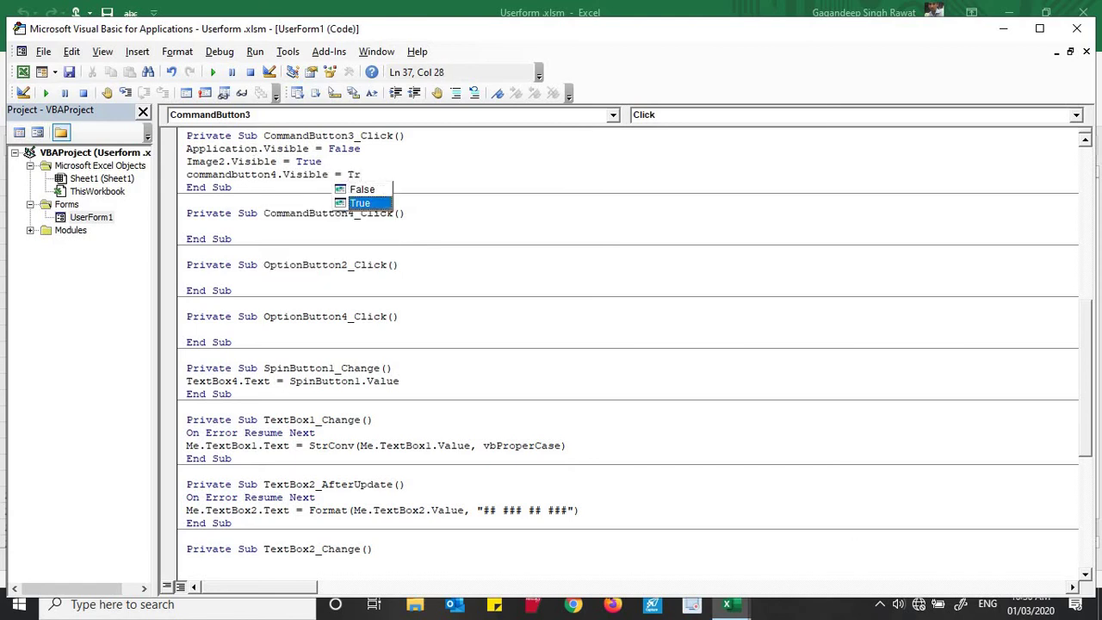
text(ue)
key(Return)
key(Return)
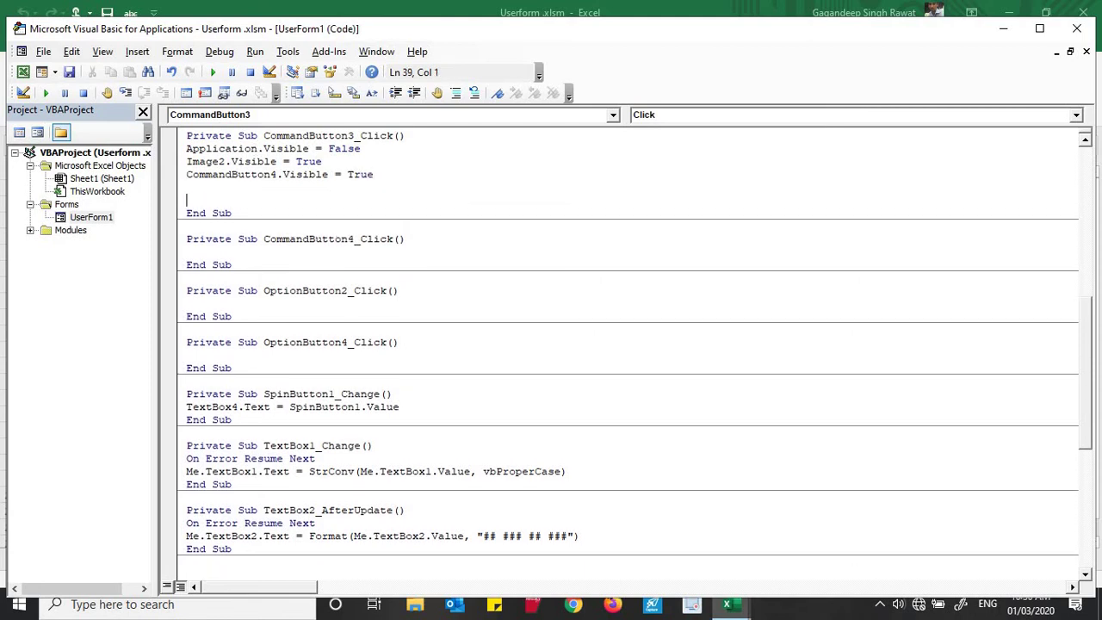
Append 'Image1.Visible = False' and 'CommandButton3.Visible = False' to the CommandButton3_Click handler
text(Ima)
text(ge)
text(1.vi)
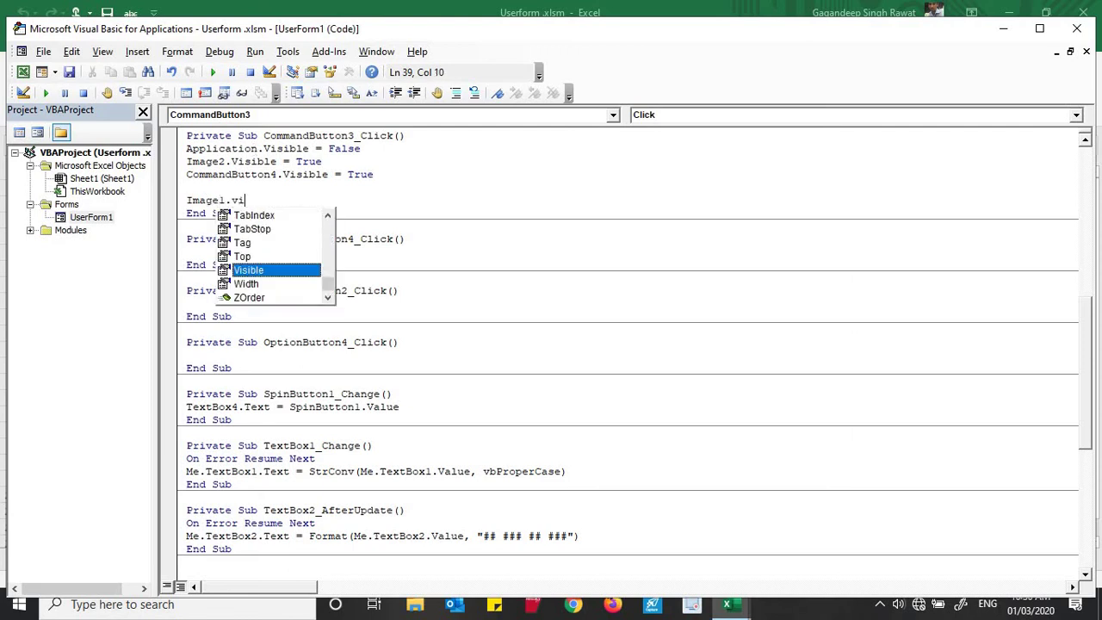
text(sible)
text( =)
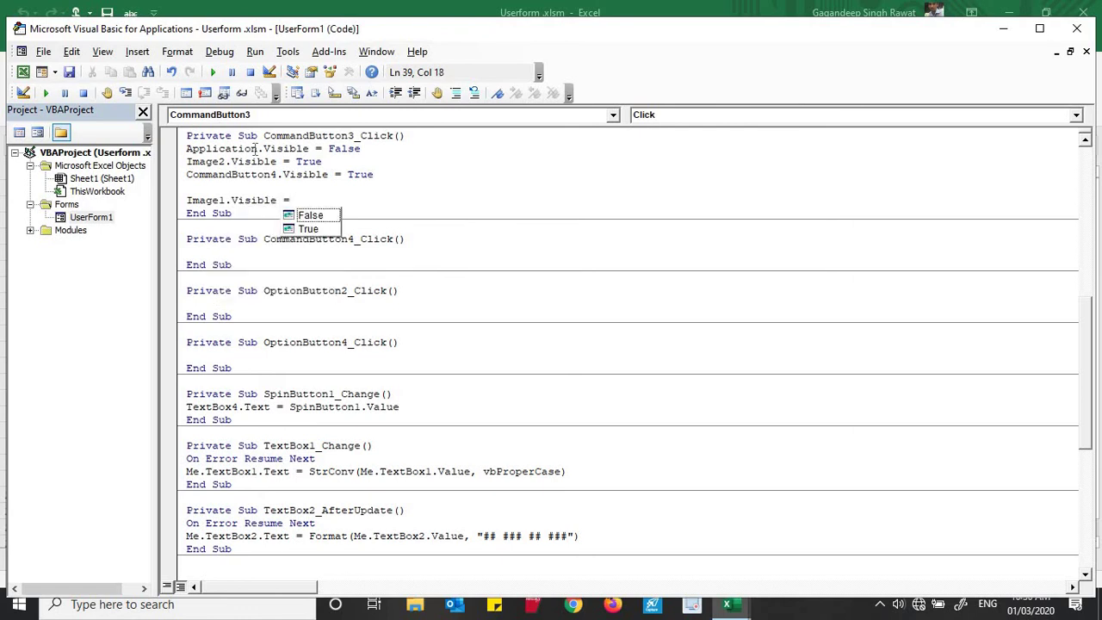
text( f)
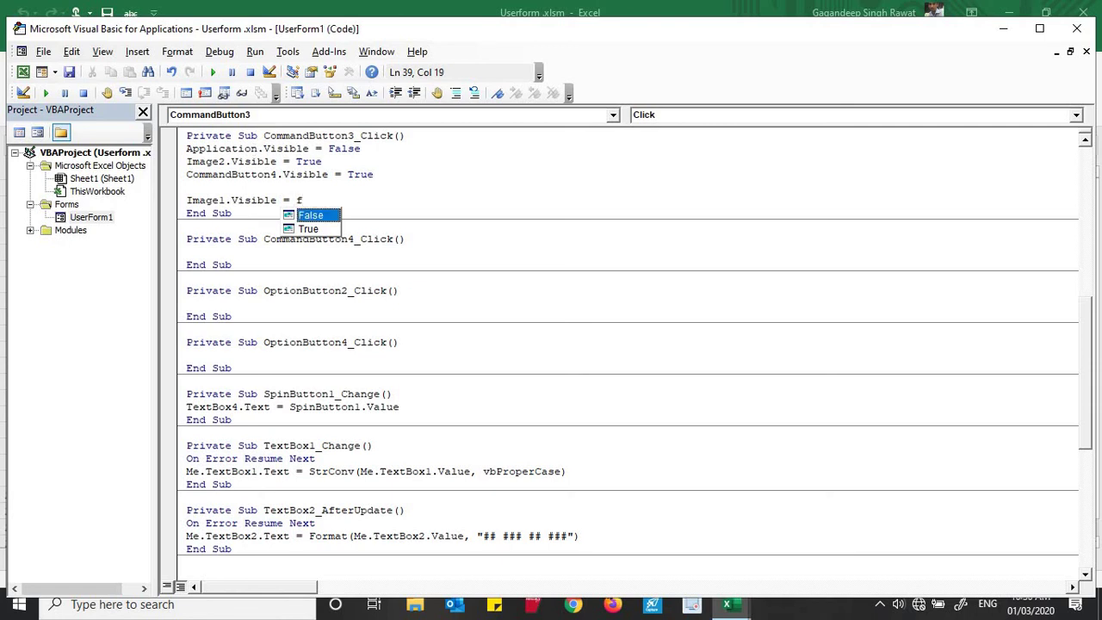
text(alse)
key(Return)
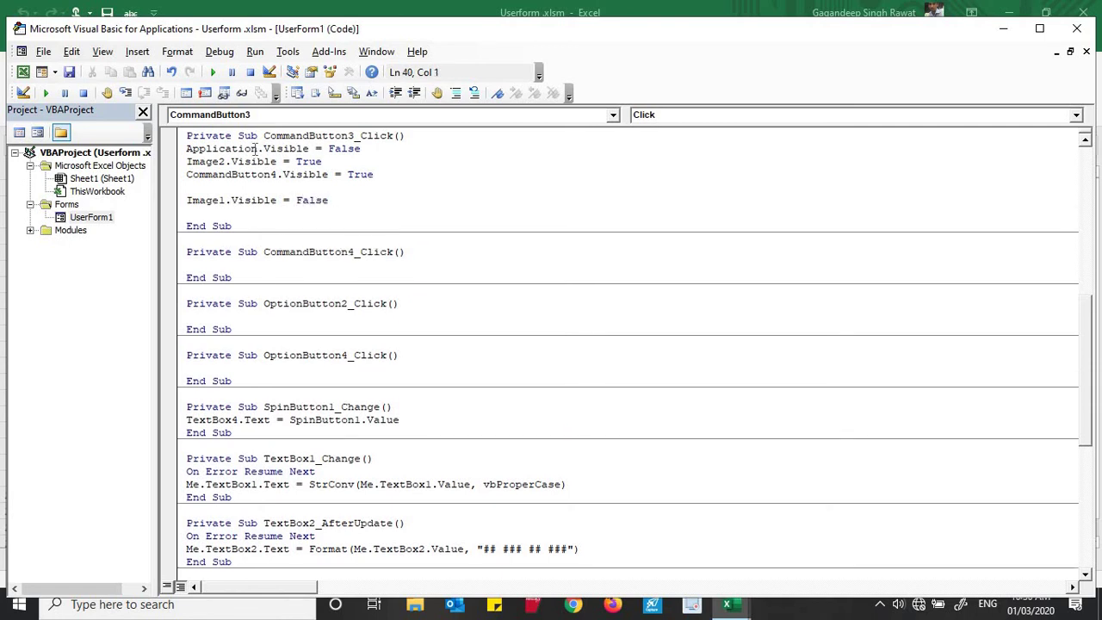
text(COMMA)
key(BackSpace)
key(BackSpace)
key(BackSpace)
key(BackSpace)
key(BackSpace)
text(comm)
text(andb)
text(utton)
key(BackSpace)
key(BackSpace)
text(on3)
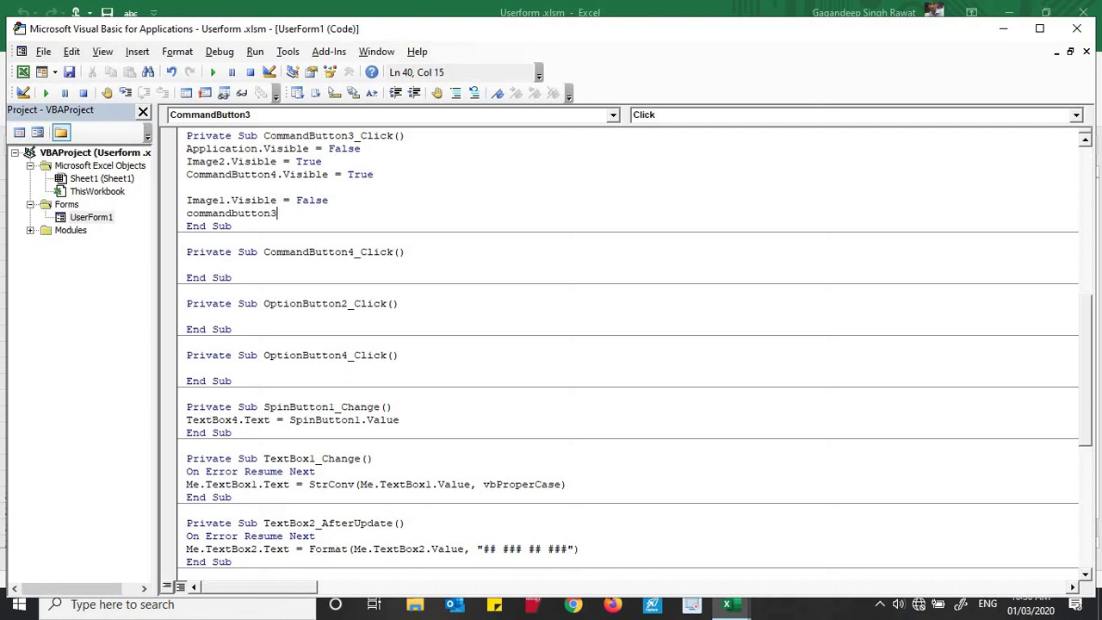
text(.vis)
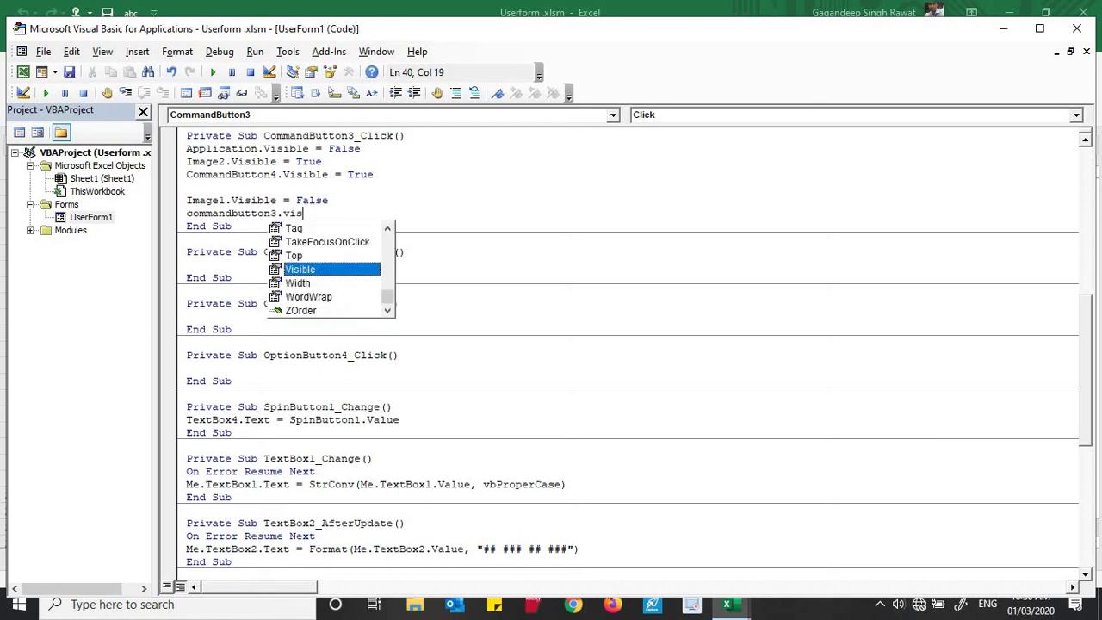
text(ibl)
key(space)
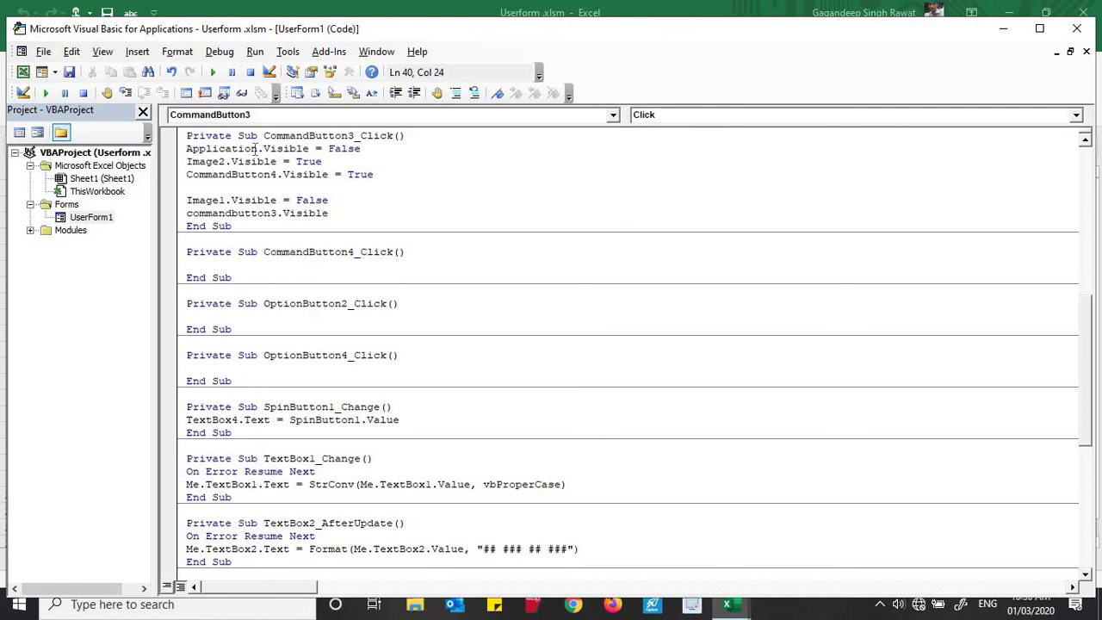
text(= Fas)
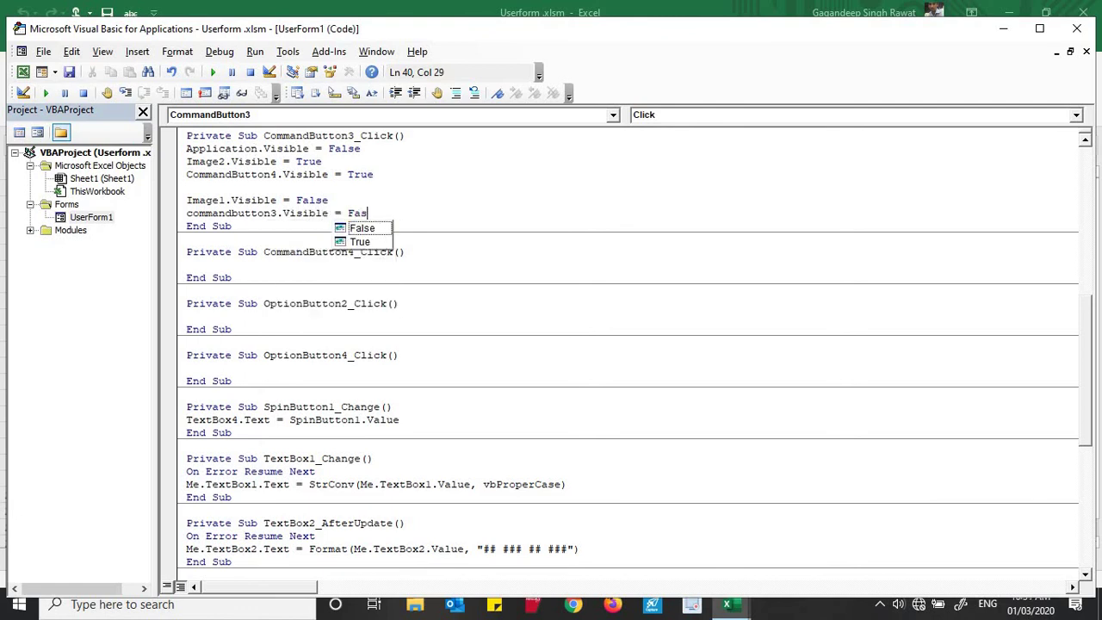
text(le)
key(BackSpace)
key(BackSpace)
key(BackSpace)
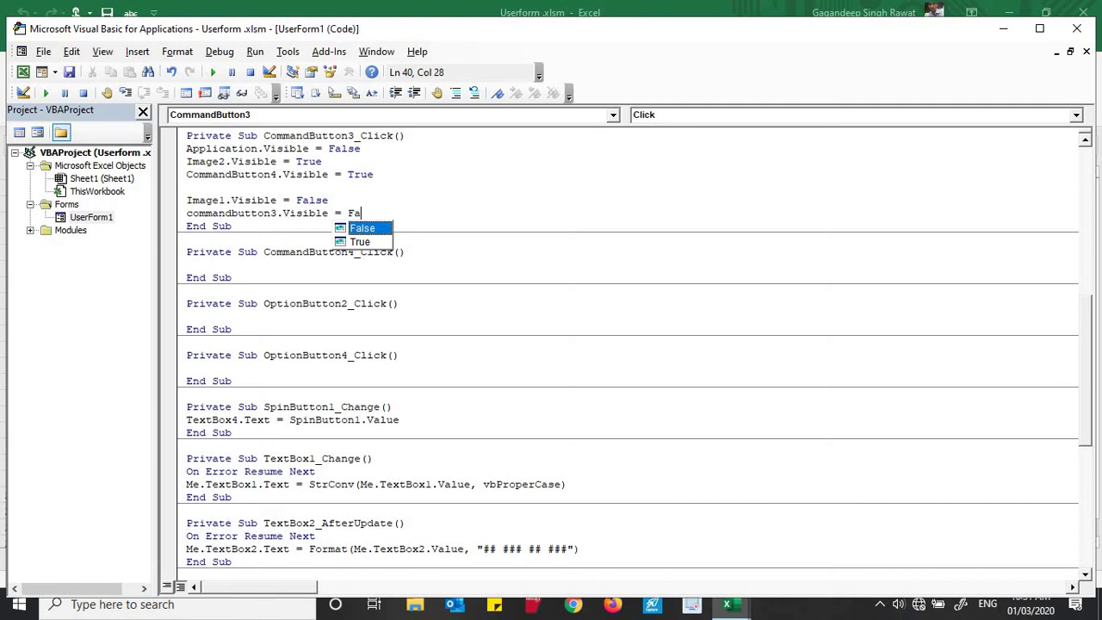
text(lse)
key(Return)
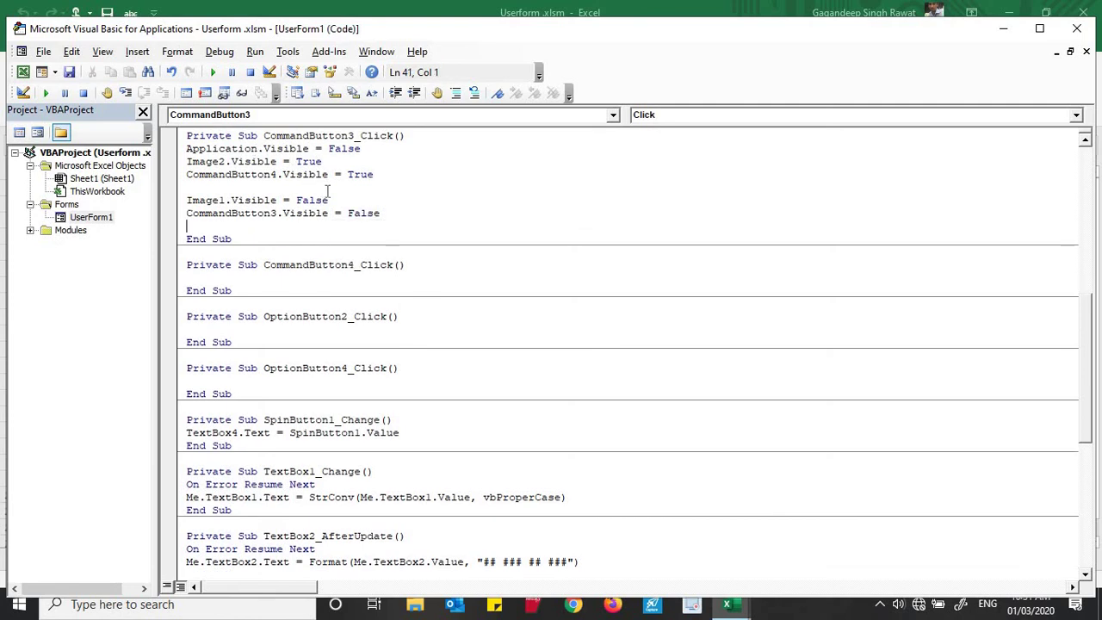
click(392, 215)
Copy the six body lines of CommandButton3_Click
drag(381, 214, 184, 149)
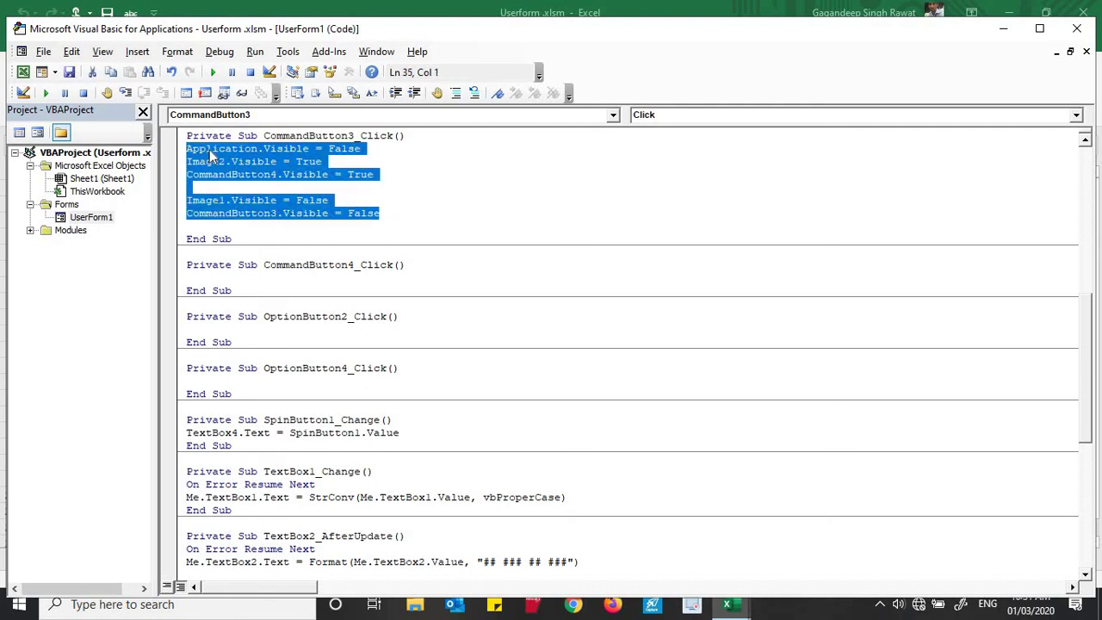
right_click(210, 150)
click(140, 179)
Test-run the UserForm, close it, and return to UserForm1's design view
click(46, 92)
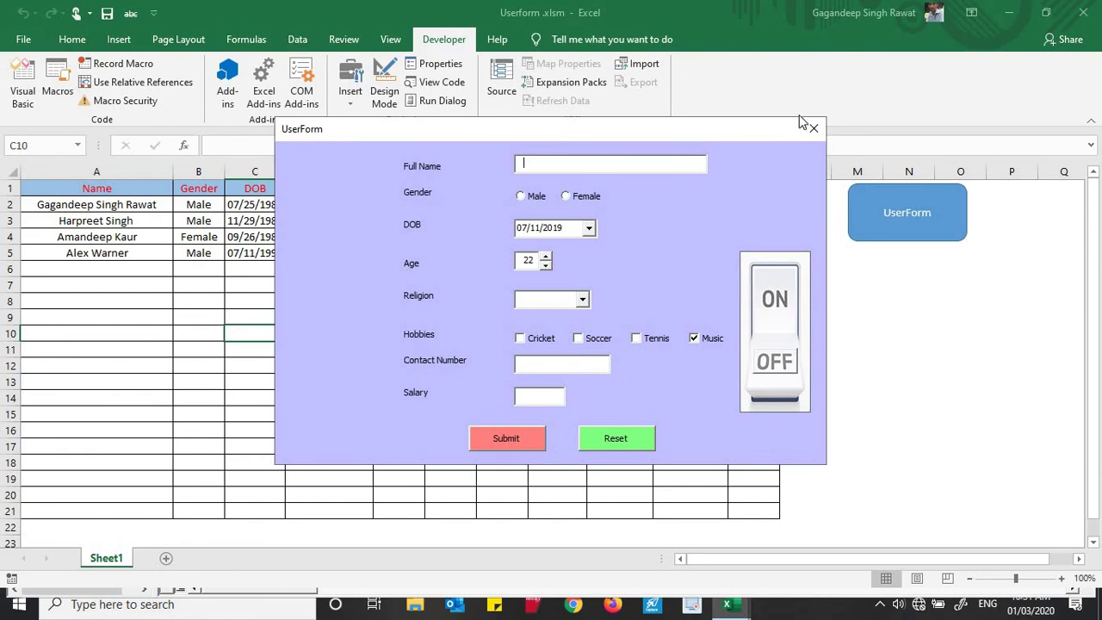
click(813, 127)
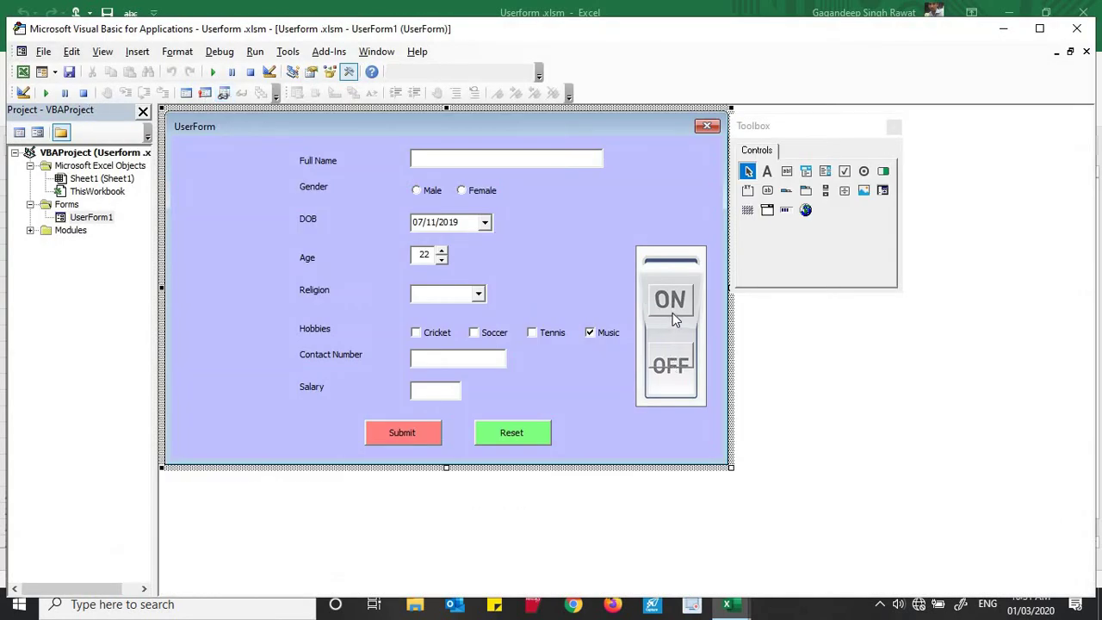
double_click(676, 366)
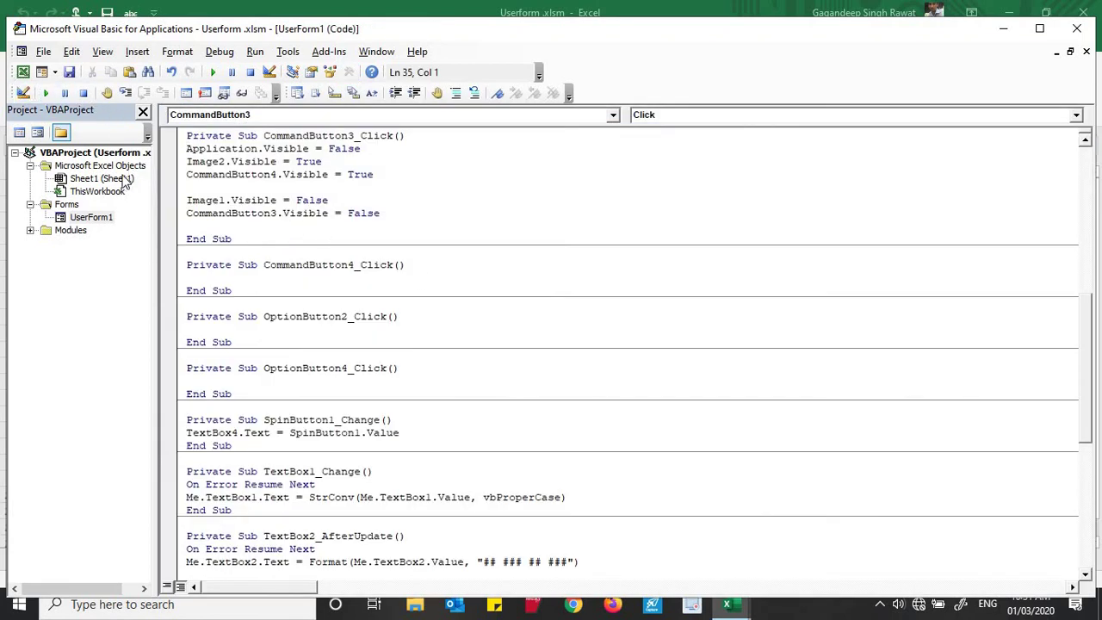
double_click(101, 221)
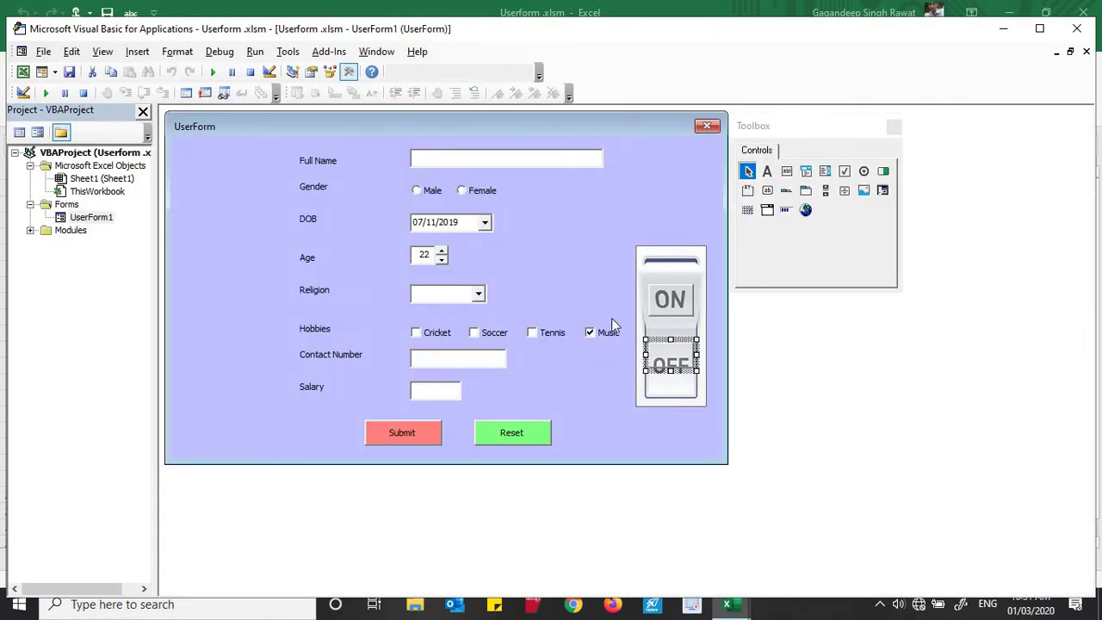
Paste the code into CommandButton4_Click, setting Application.Visible True and Image2, CommandButton4 Visible False
double_click(663, 301)
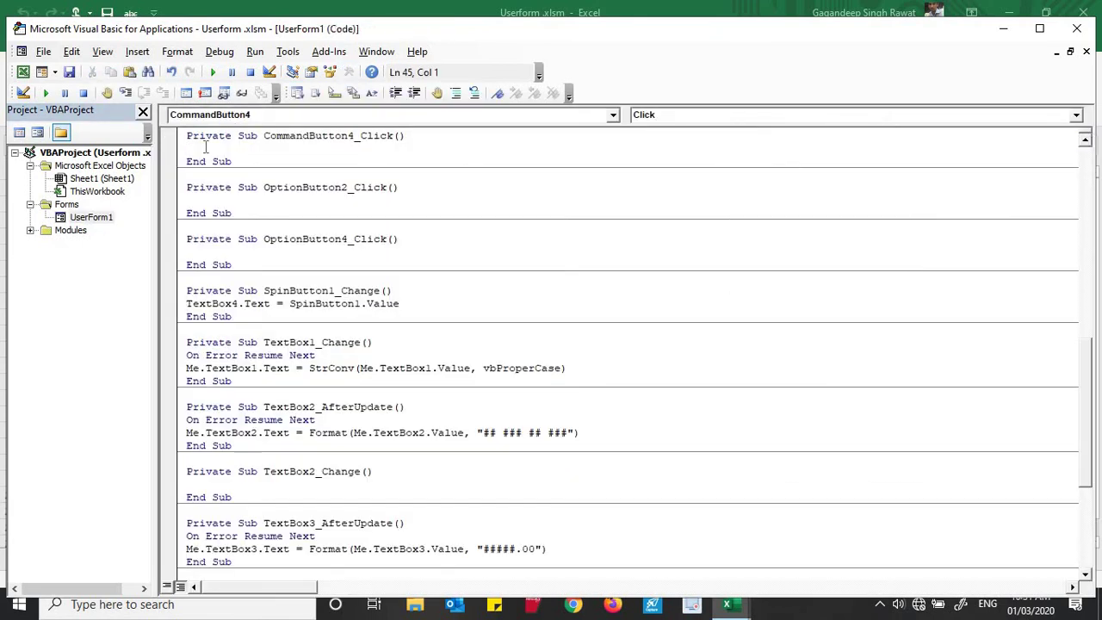
key(ctrl+v)
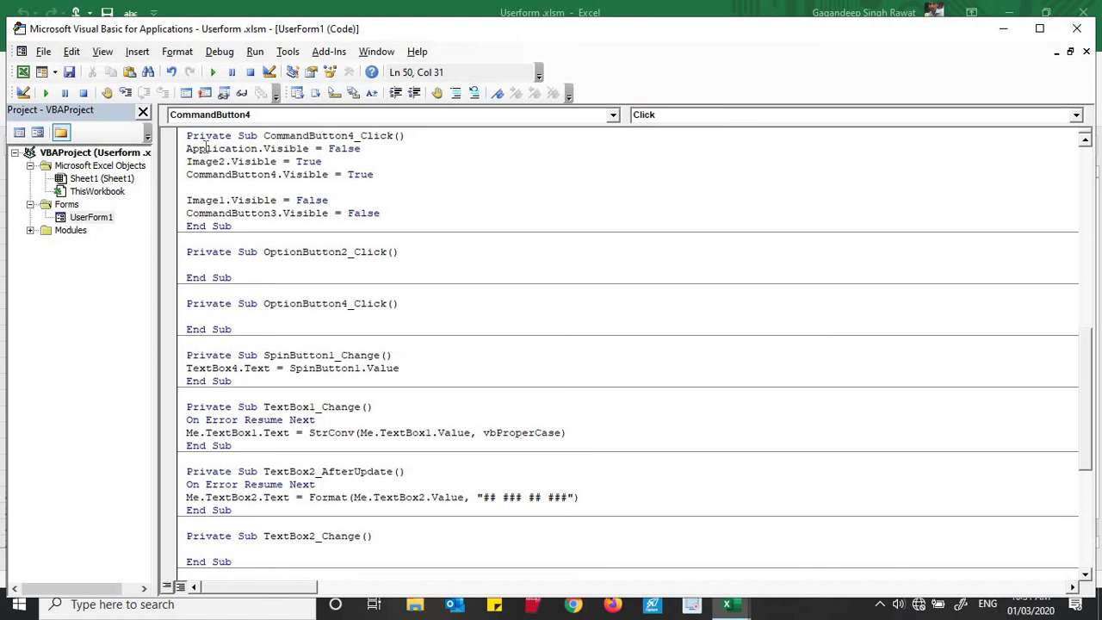
click(361, 149)
key(BackSpace)
key(BackSpace)
key(BackSpace)
key(BackSpace)
key(BackSpace)
text(True)
click(337, 162)
key(BackSpace)
key(BackSpace)
key(BackSpace)
key(BackSpace)
text(False)
click(373, 174)
key(BackSpace)
key(BackSpace)
key(BackSpace)
key(BackSpace)
text(Fs)
key(BackSpace)
key(BackSpace)
text(False)
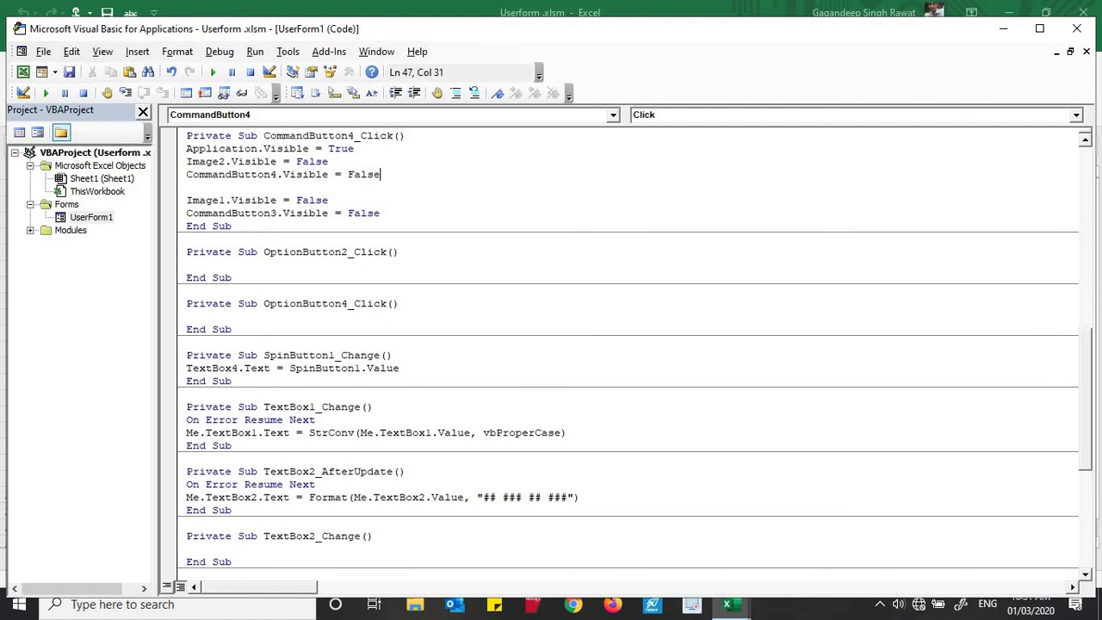
Change Image1.Visible and CommandButton3.Visible to True in CommandButton4_Click
click(329, 200)
key(BackSpace)
key(BackSpace)
key(BackSpace)
key(BackSpace)
key(BackSpace)
text(Tur)
text(e)
key(BackSpace)
key(BackSpace)
key(BackSpace)
text(rue)
click(382, 213)
key(BackSpace)
key(BackSpace)
key(BackSpace)
key(BackSpace)
key(BackSpace)
text(True)
click(401, 202)
Run the UserForm and flip the switch ON and OFF three times, hiding and restoring Excel
click(45, 93)
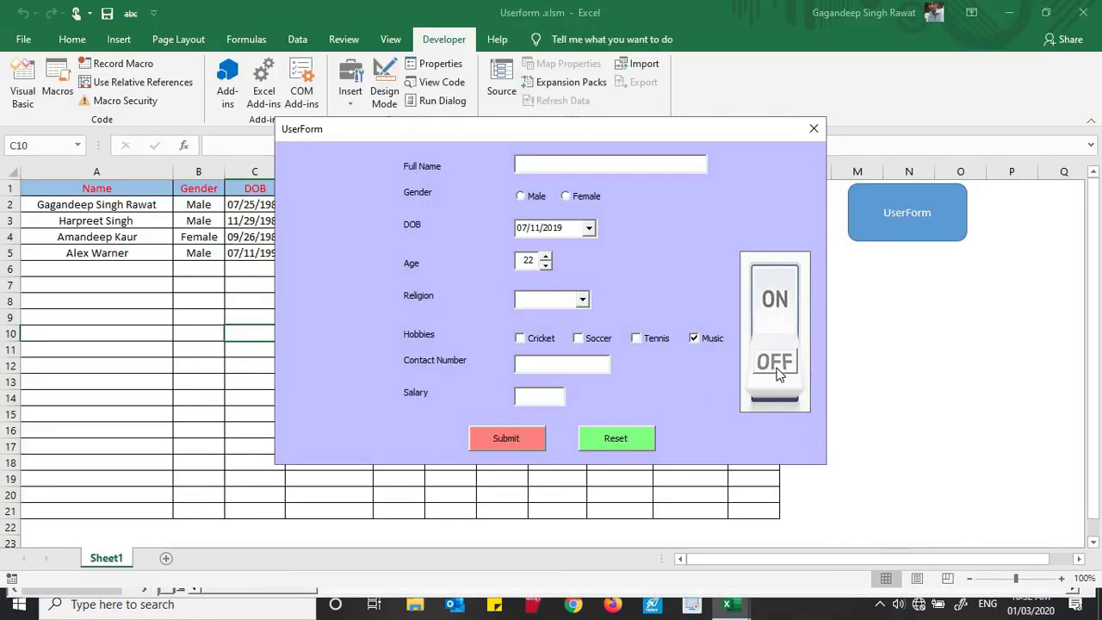
click(778, 371)
click(1092, 22)
click(1076, 28)
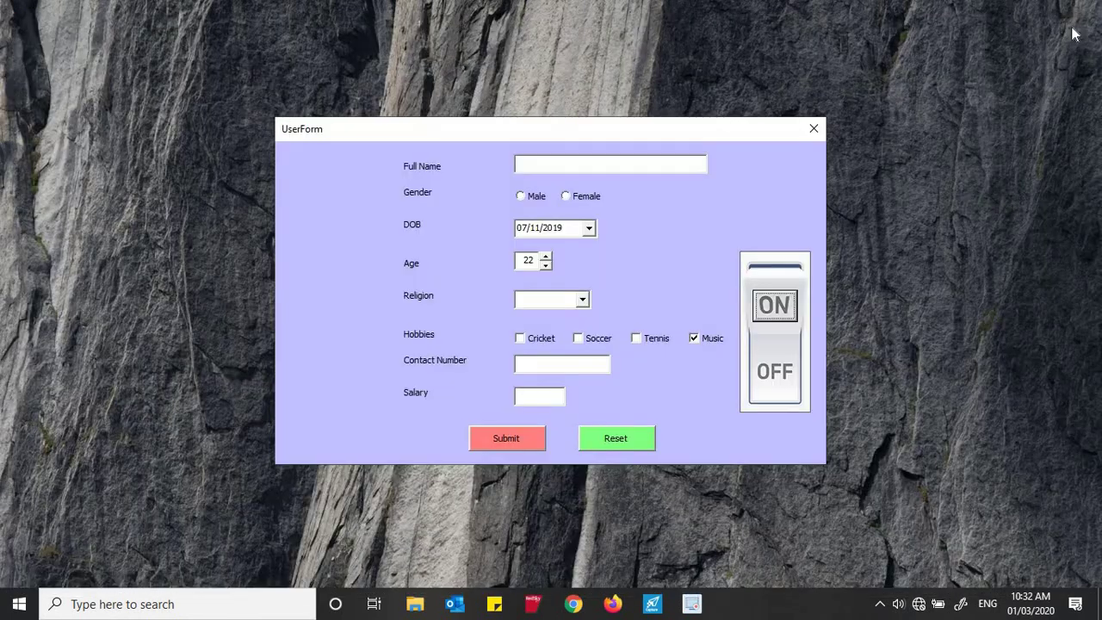
click(772, 311)
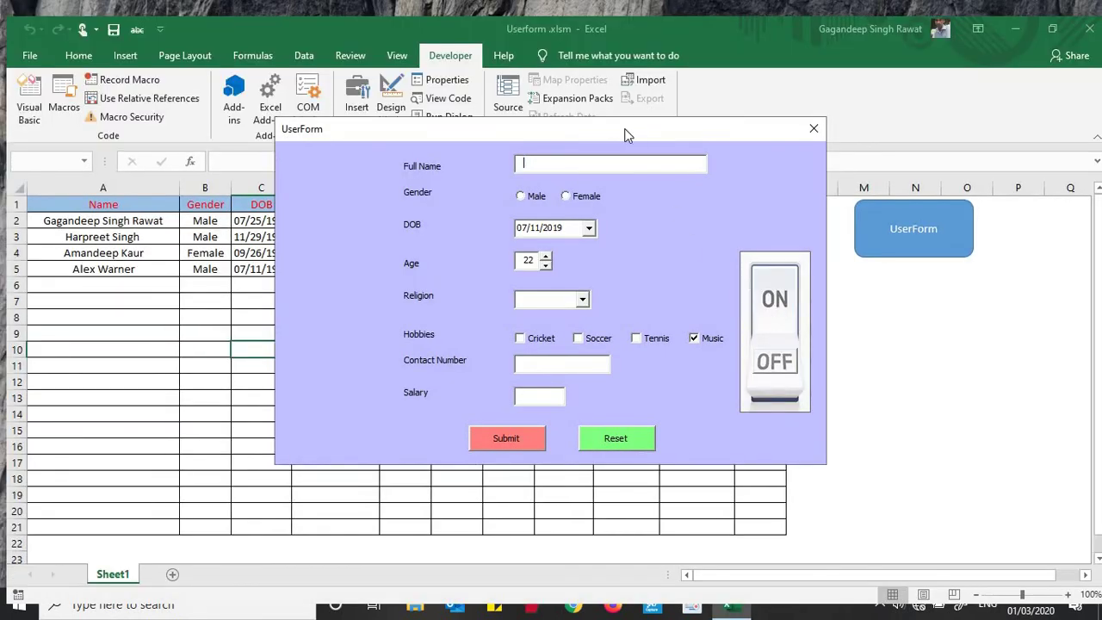
click(793, 366)
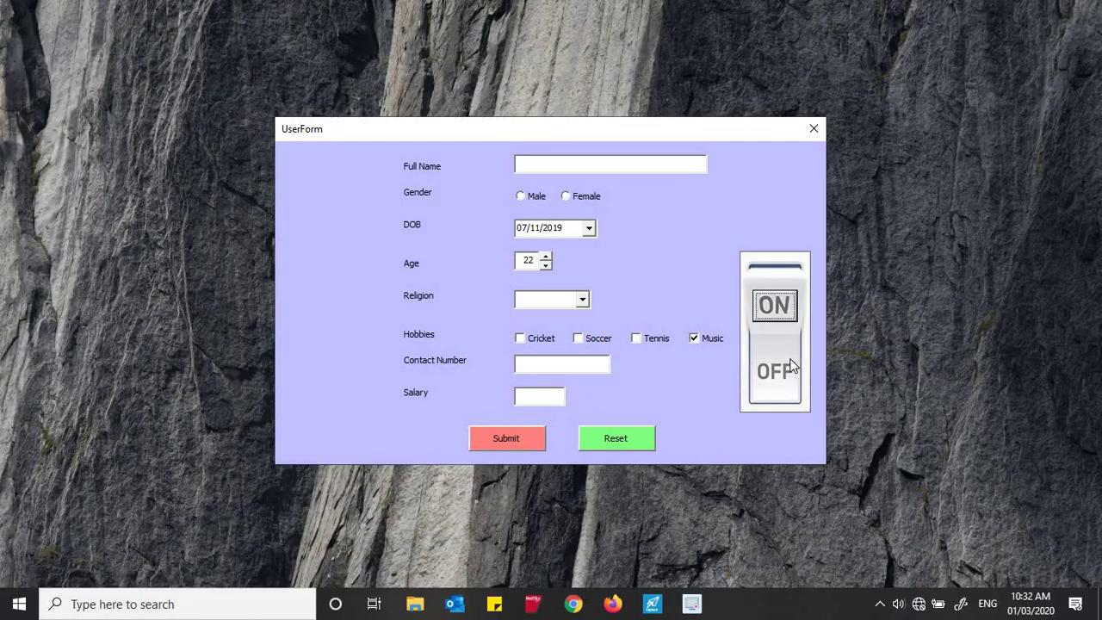
click(789, 308)
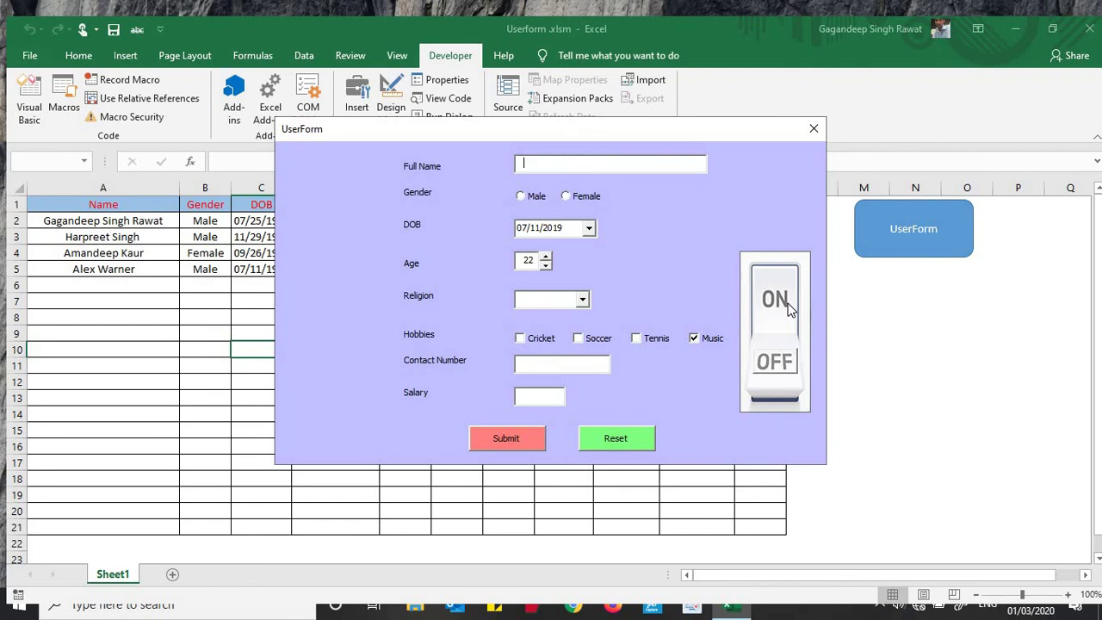
click(779, 366)
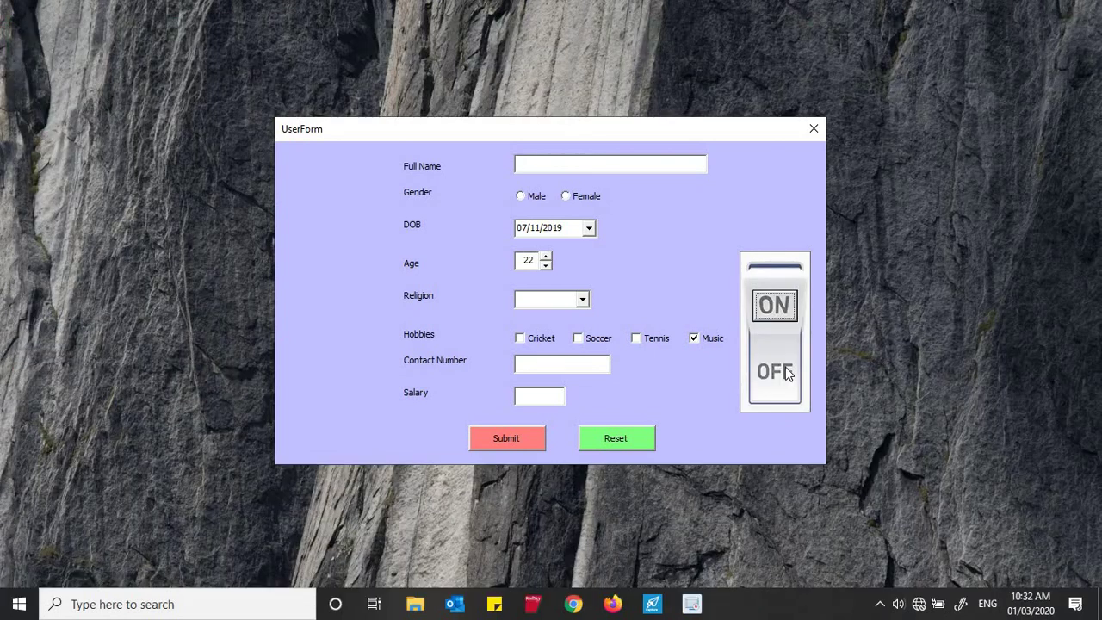
click(780, 317)
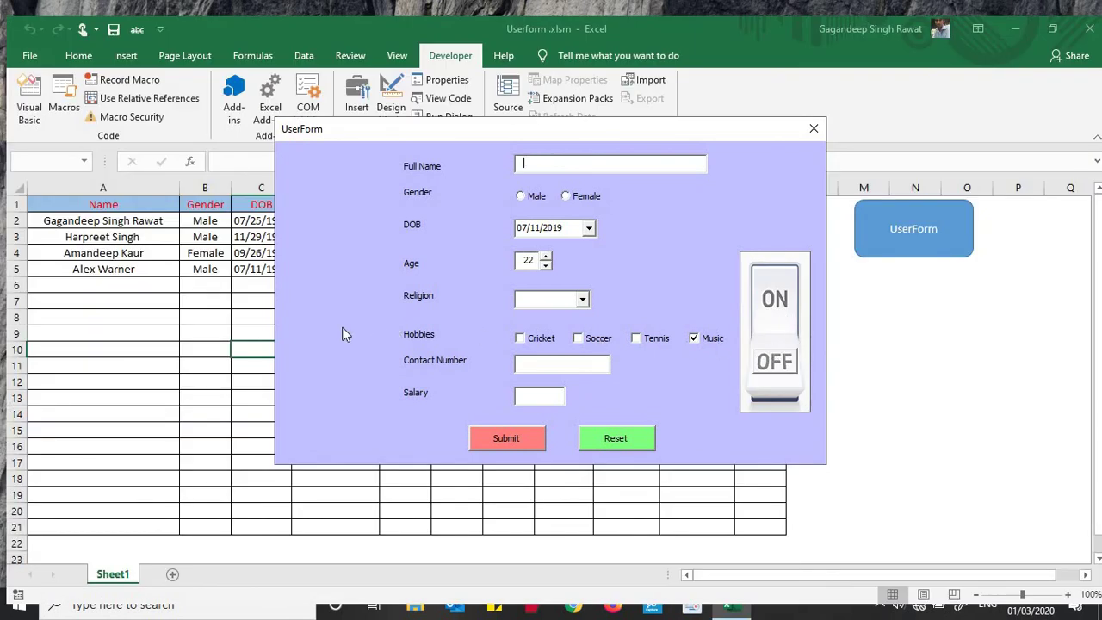